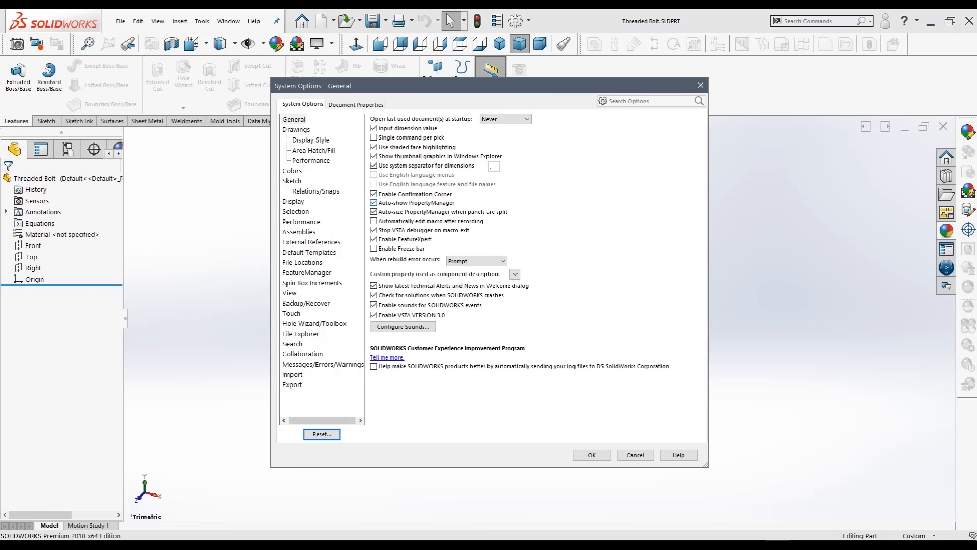
Step: Set the document units to IPS with .12345 length decimals and apply the brushed steel appearance to the part
{"action": "left_click", "coordinate": [356, 104]}
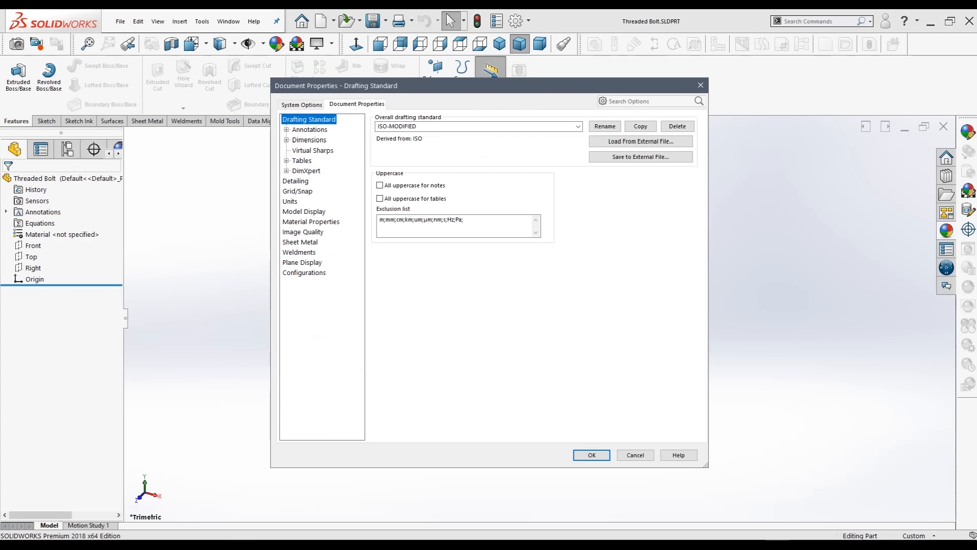
{"action": "left_click", "coordinate": [290, 201]}
{"action": "left_click", "coordinate": [379, 150]}
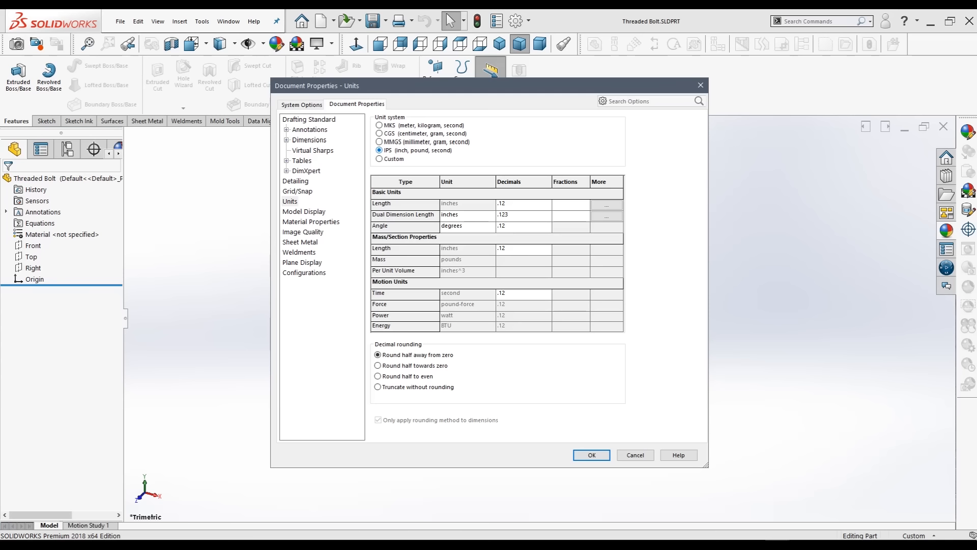
{"action": "left_click", "coordinate": [522, 203]}
{"action": "left_click", "coordinate": [547, 204]}
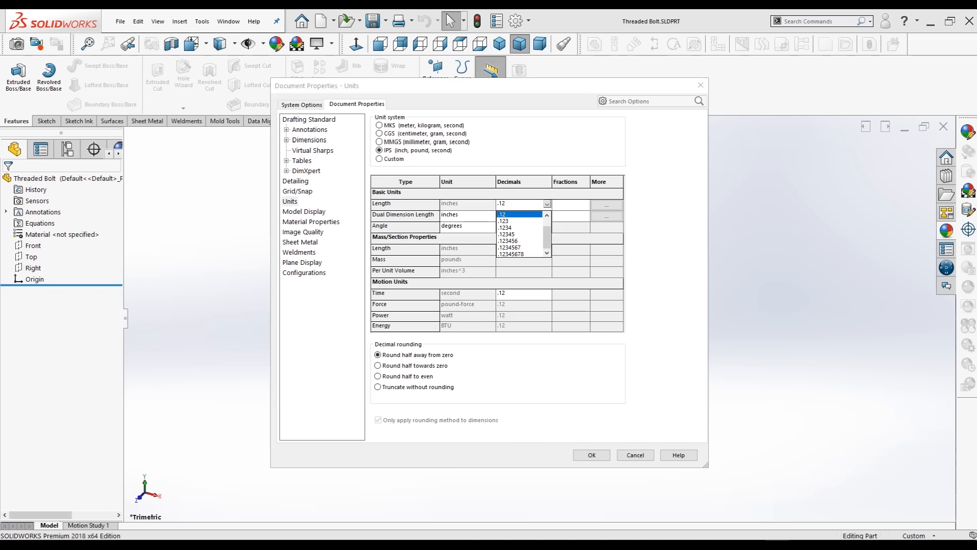
{"action": "left_click", "coordinate": [508, 234]}
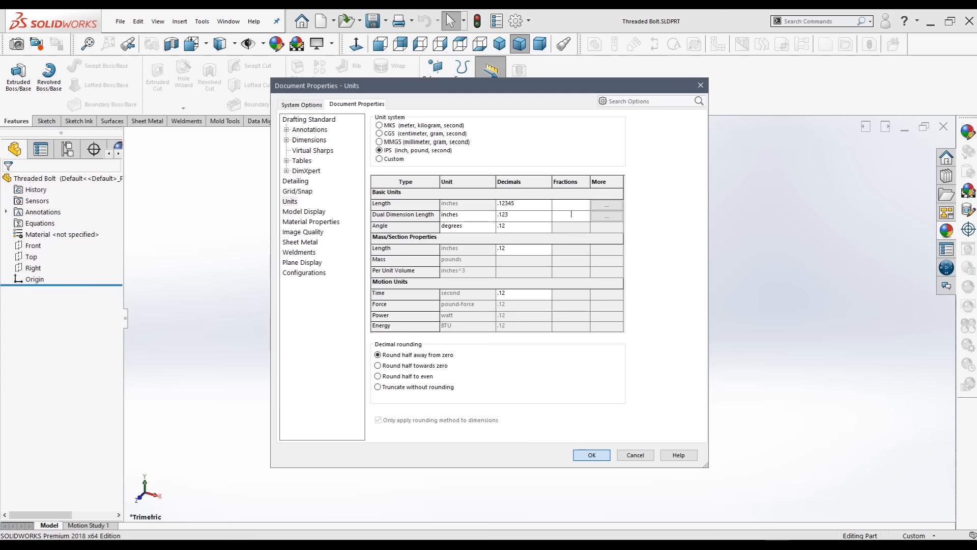
{"action": "left_click", "coordinate": [591, 454]}
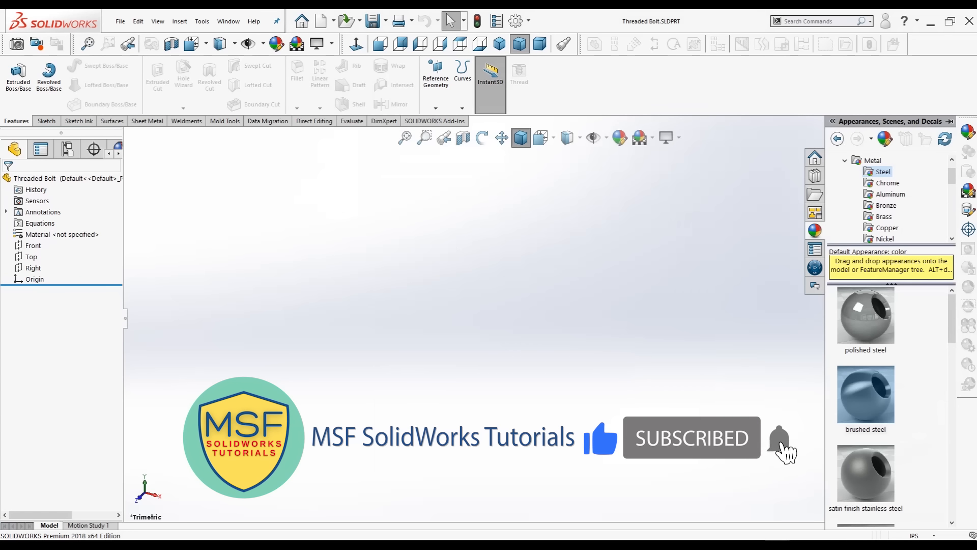
{"action": "double_click", "coordinate": [866, 395]}
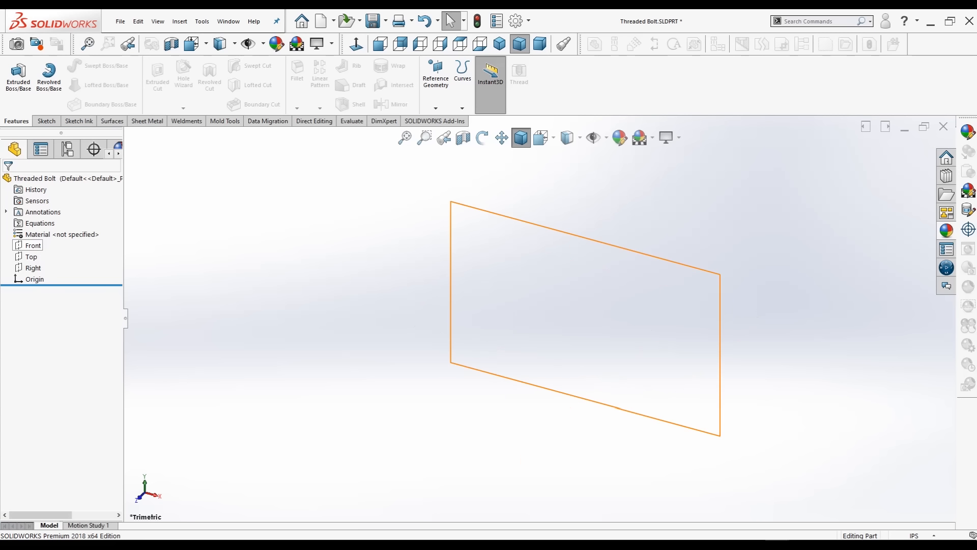
Step: Sketch a circle of 0.9855 in diameter centred on the origin of the Front plane and move its dimension clear of it
{"action": "left_click", "coordinate": [31, 245]}
{"action": "left_click", "coordinate": [37, 231]}
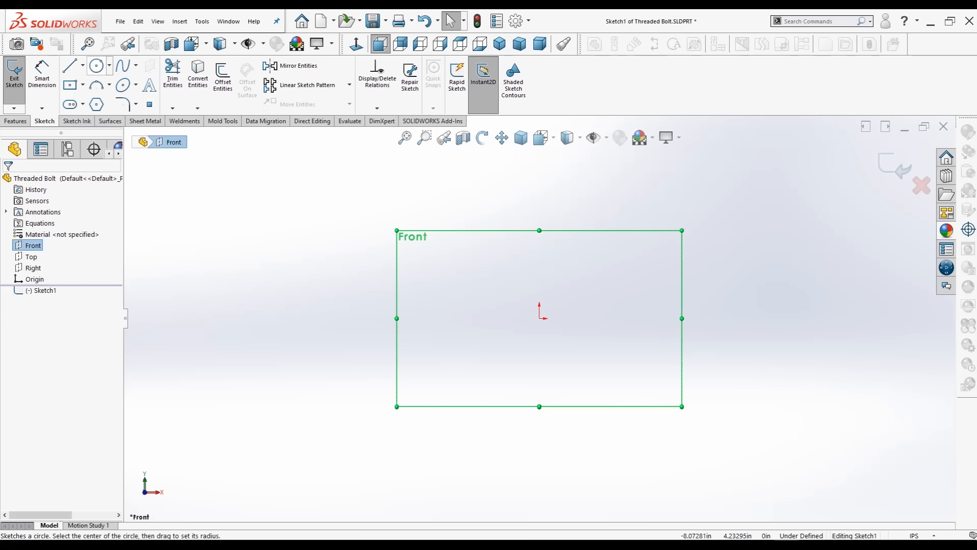
{"action": "left_click", "coordinate": [96, 65]}
{"action": "left_click_drag", "start_coordinate": [540, 318], "coordinate": [601, 349]}
{"action": "key", "text": "BackSpace"}
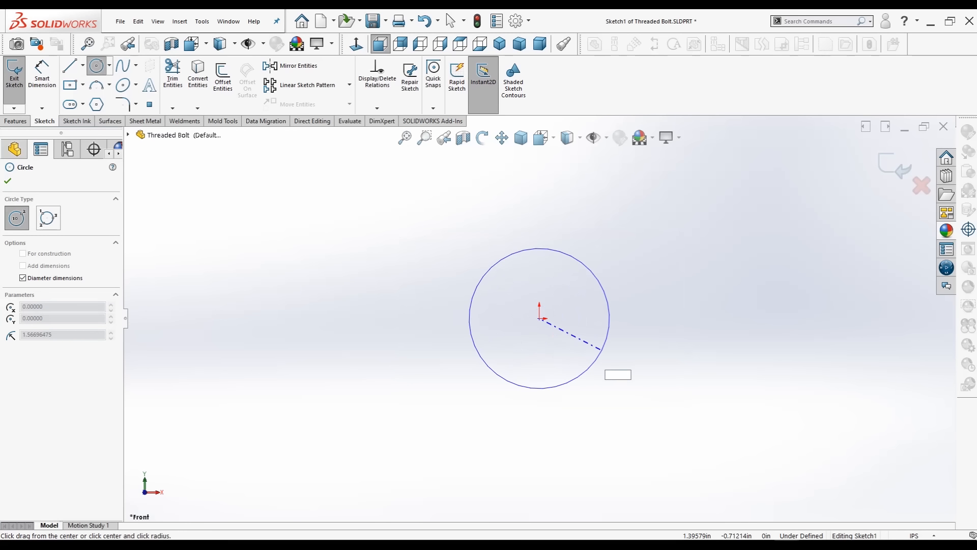
{"action": "type", "text": ".9855"}
{"action": "key", "text": "Return"}
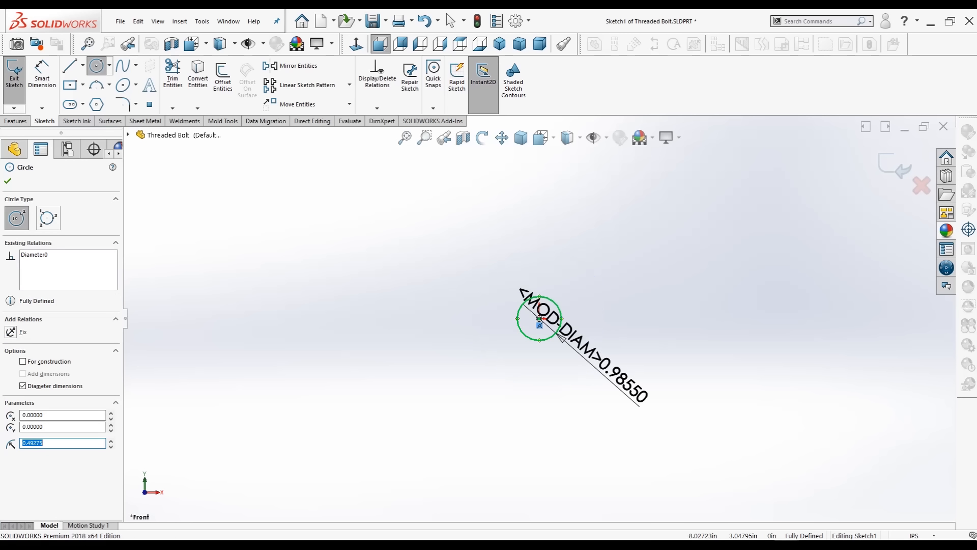
{"action": "left_click", "coordinate": [7, 181]}
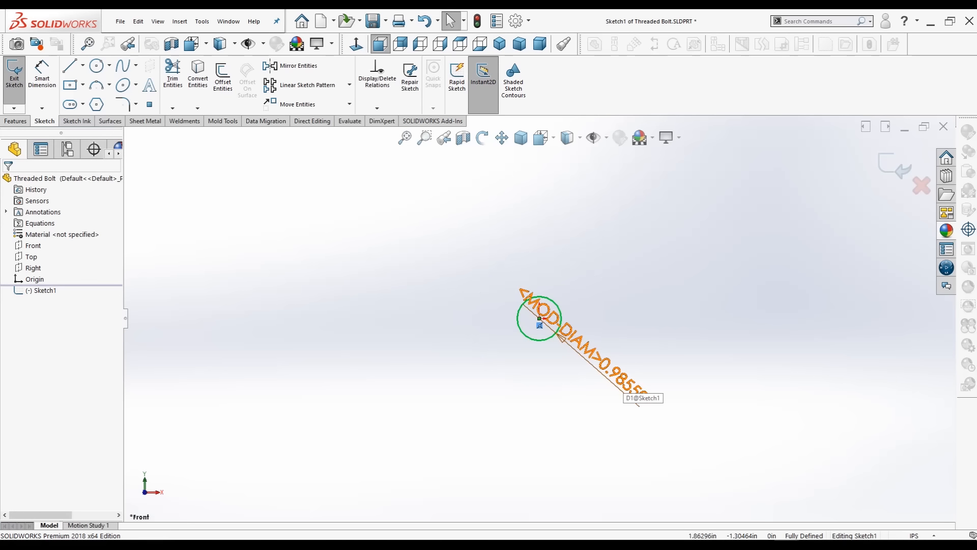
{"action": "left_click_drag", "start_coordinate": [650, 399], "coordinate": [720, 183]}
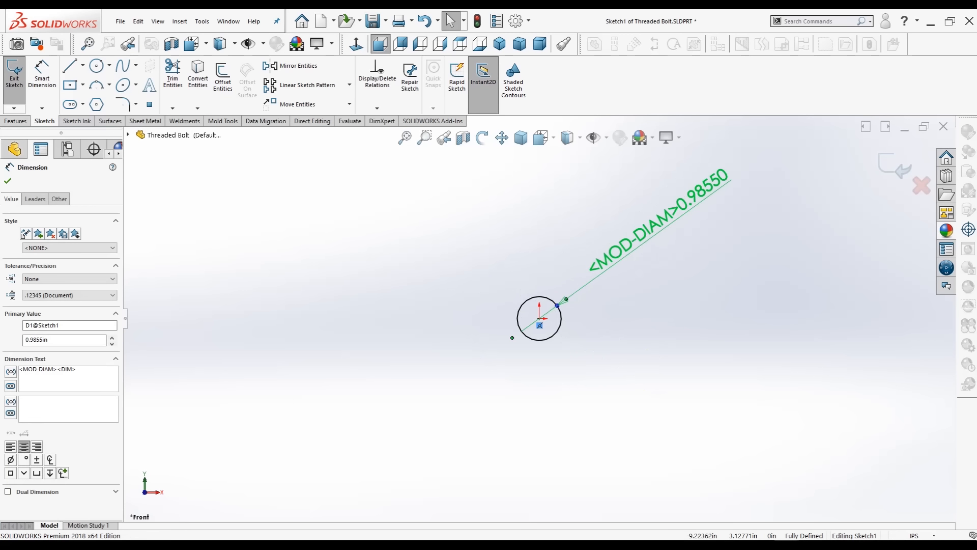
{"action": "left_click", "coordinate": [7, 181]}
Step: Extrude the circle sketch as a blind boss 3.25 in deep to form the bolt shank
{"action": "left_click", "coordinate": [16, 121]}
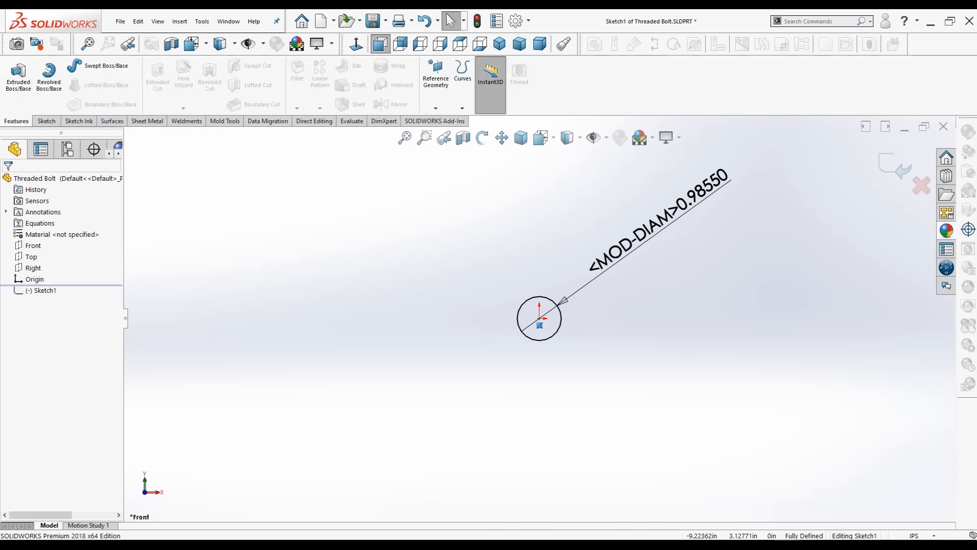
{"action": "left_click", "coordinate": [19, 76]}
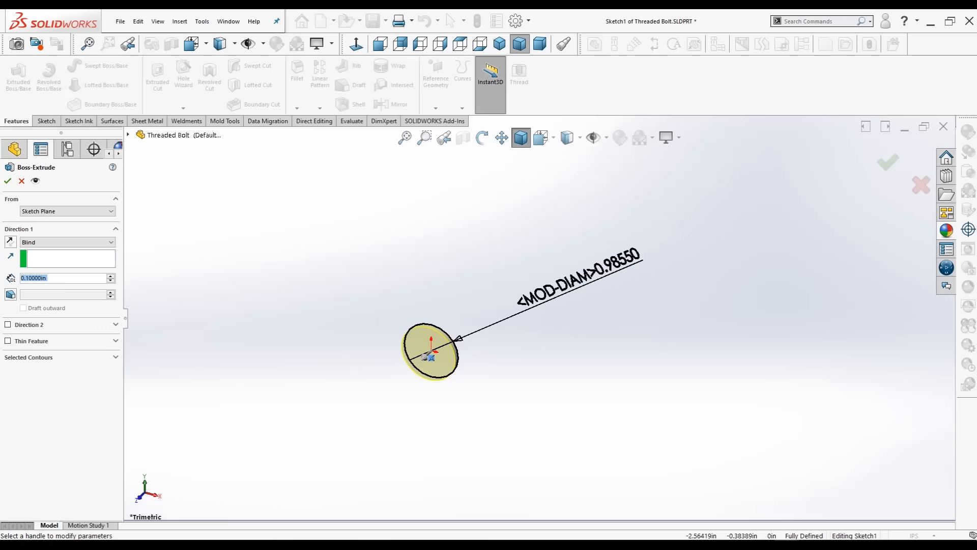
{"action": "key", "text": "BackSpace"}
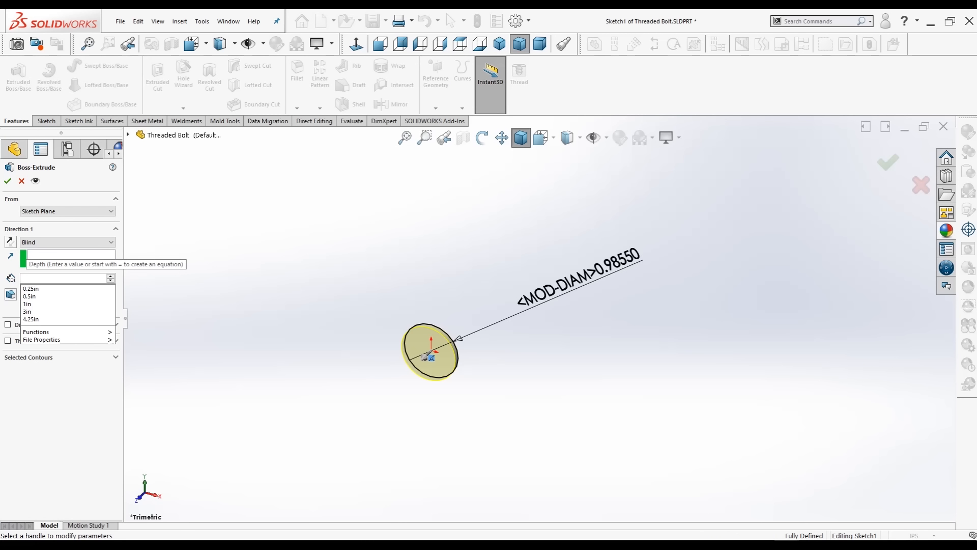
{"action": "type", "text": "3.25"}
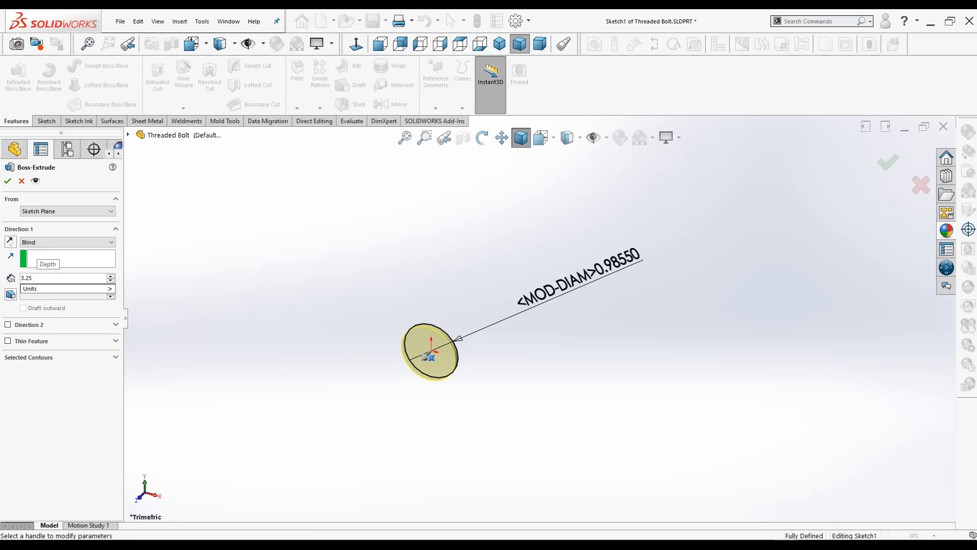
{"action": "key", "text": "Return"}
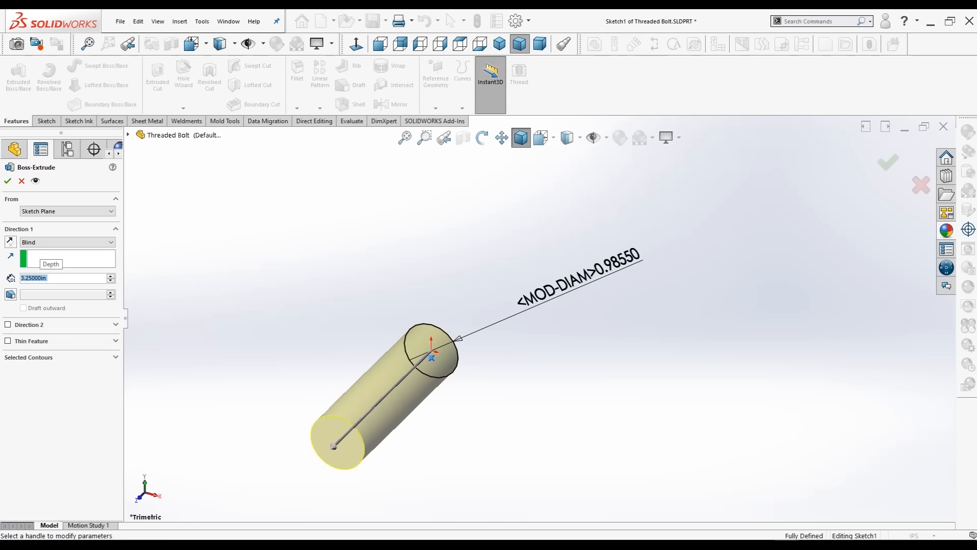
{"action": "left_click", "coordinate": [8, 182]}
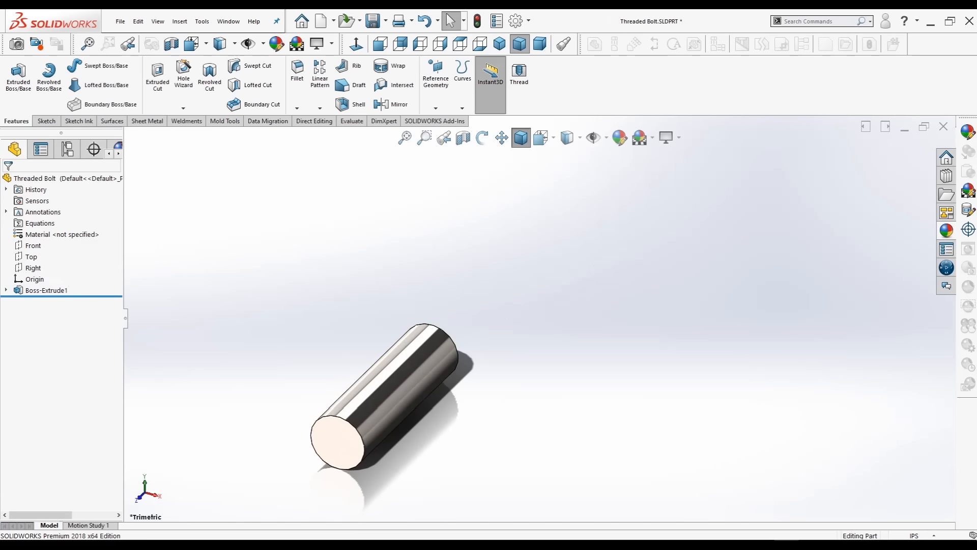
Step: Raise the document's shaded and draft image quality resolution to near the high end, just below the red zone
{"action": "left_click", "coordinate": [500, 44]}
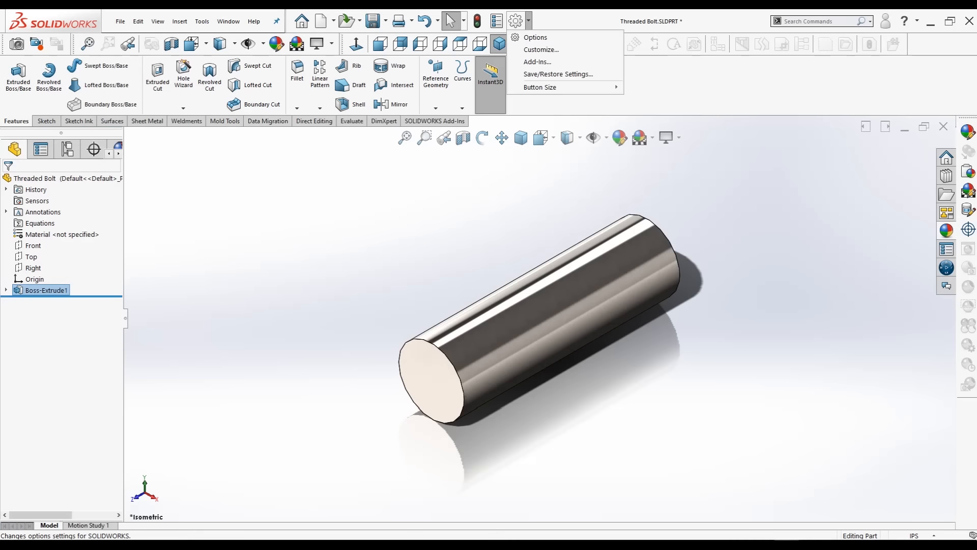
{"action": "left_click", "coordinate": [535, 37]}
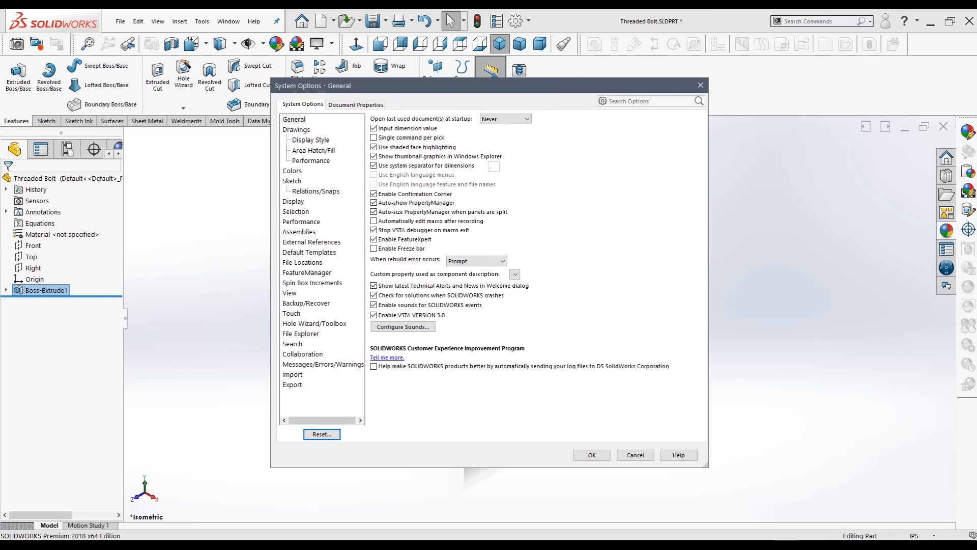
{"action": "left_click", "coordinate": [355, 105]}
{"action": "left_click", "coordinate": [302, 232]}
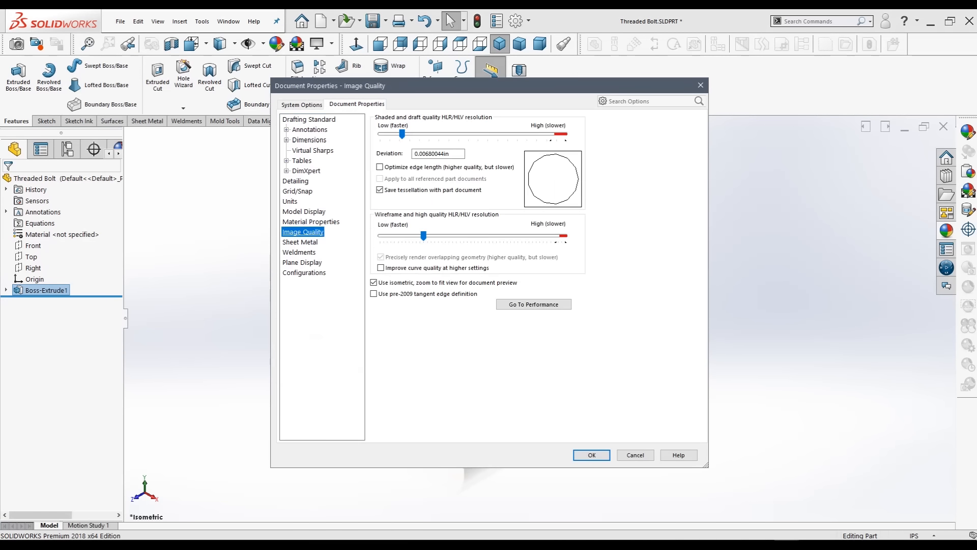
{"action": "left_click_drag", "start_coordinate": [402, 134], "coordinate": [554, 134]}
{"action": "left_click", "coordinate": [592, 455]}
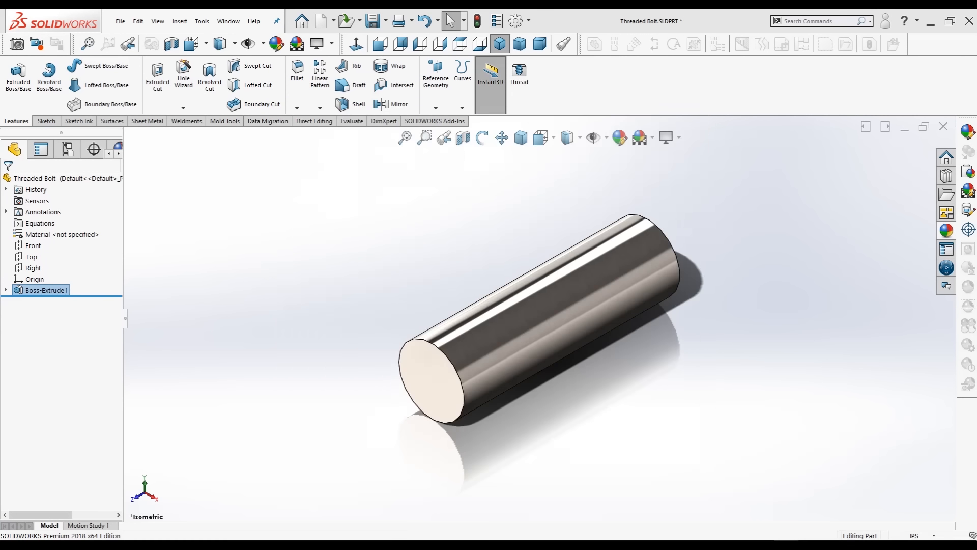
Step: Chamfer the circular edge at the cylinder's Front plane end with a distance of 0.0767 in at 45 degrees
{"action": "key", "text": "z"}
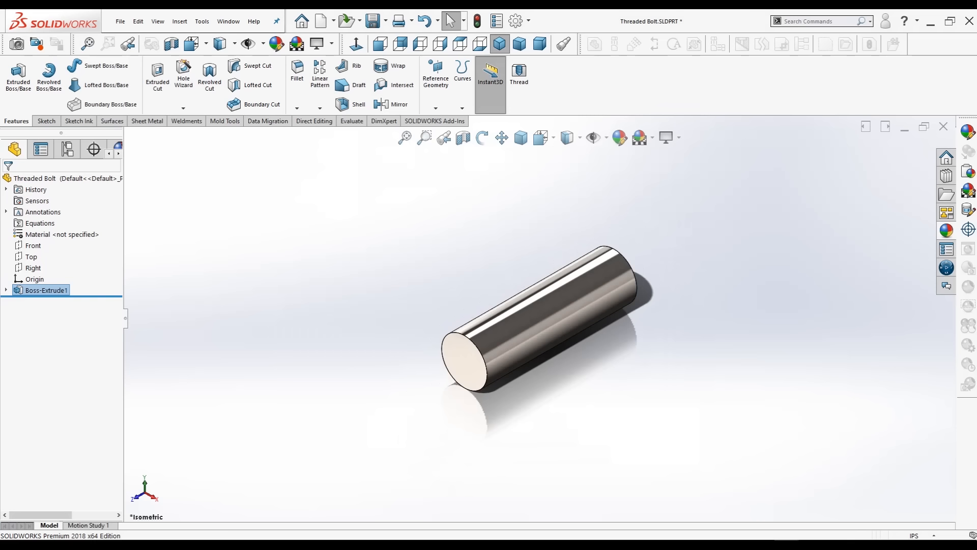
{"action": "scroll", "coordinate": [685, 331], "scroll_direction": "down", "scroll_amount": 2}
{"action": "middle_click_drag", "start_coordinate": [684, 331], "coordinate": [623, 321]}
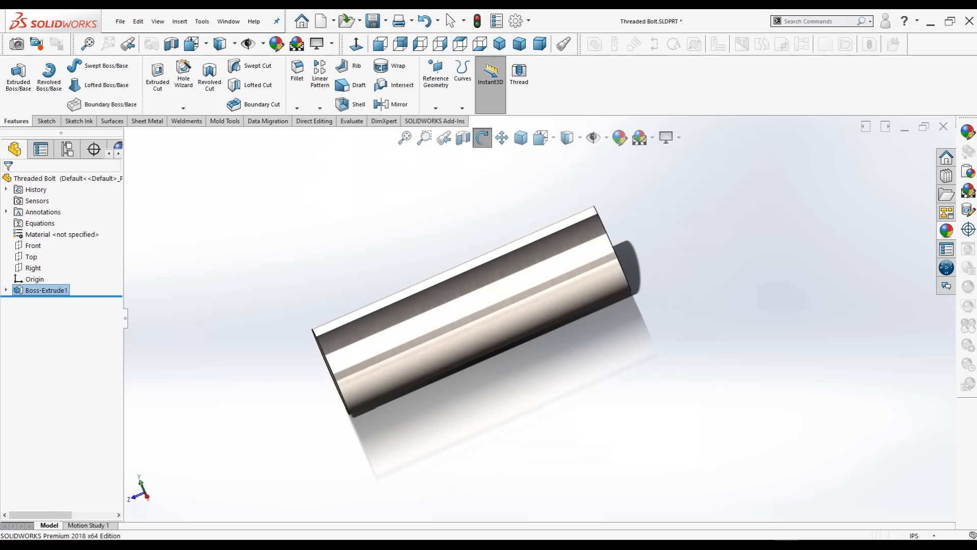
{"action": "left_click", "coordinate": [629, 285]}
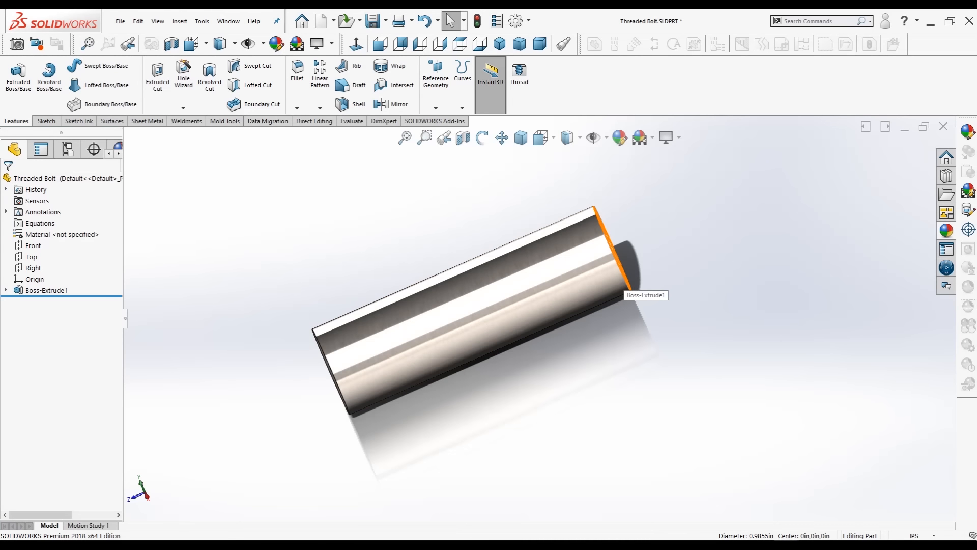
{"action": "left_click", "coordinate": [625, 279]}
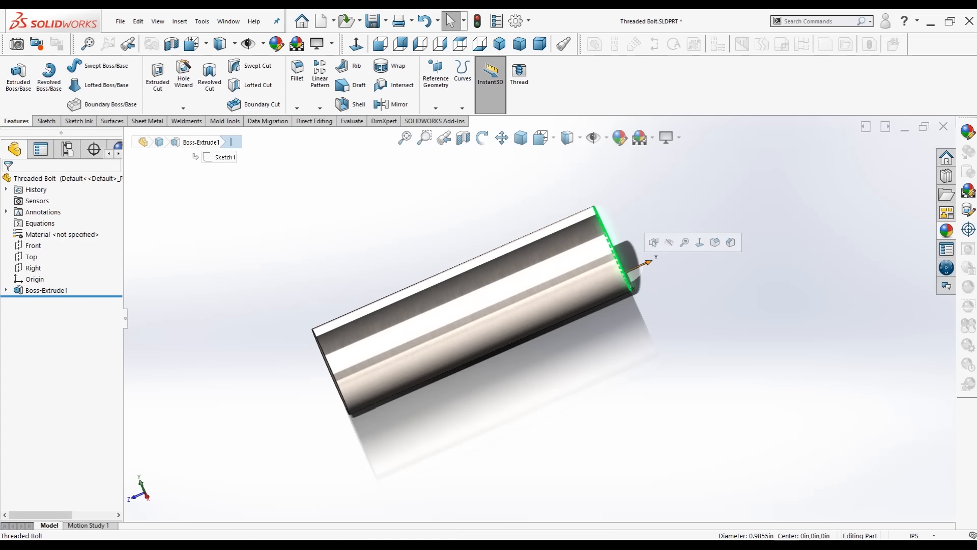
{"action": "left_click", "coordinate": [297, 109]}
{"action": "left_click", "coordinate": [316, 133]}
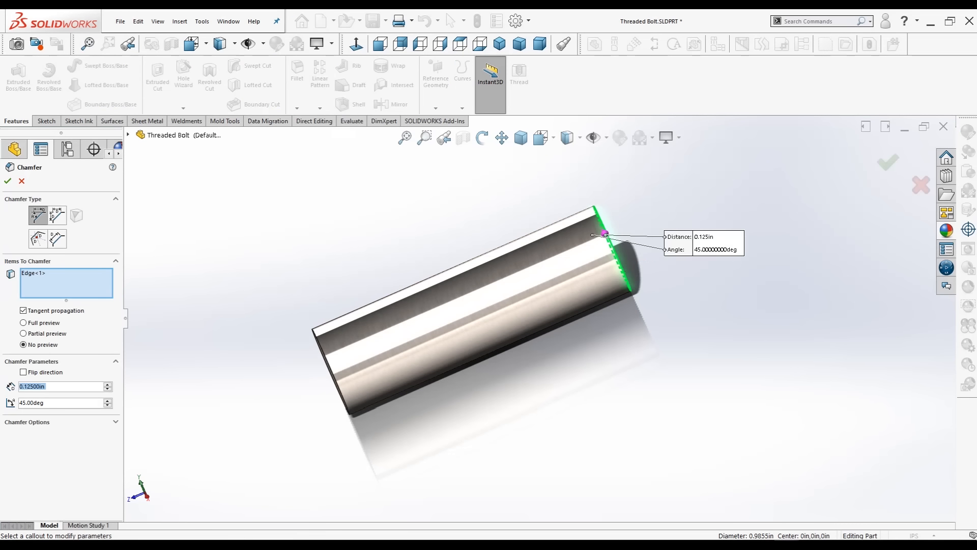
{"action": "key", "text": "BackSpace"}
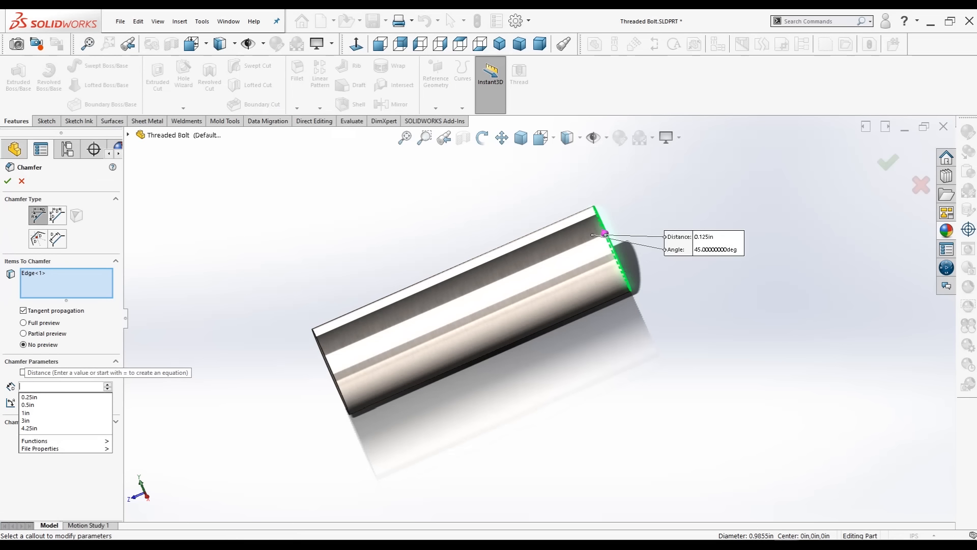
{"action": "type", "text": ".0"}
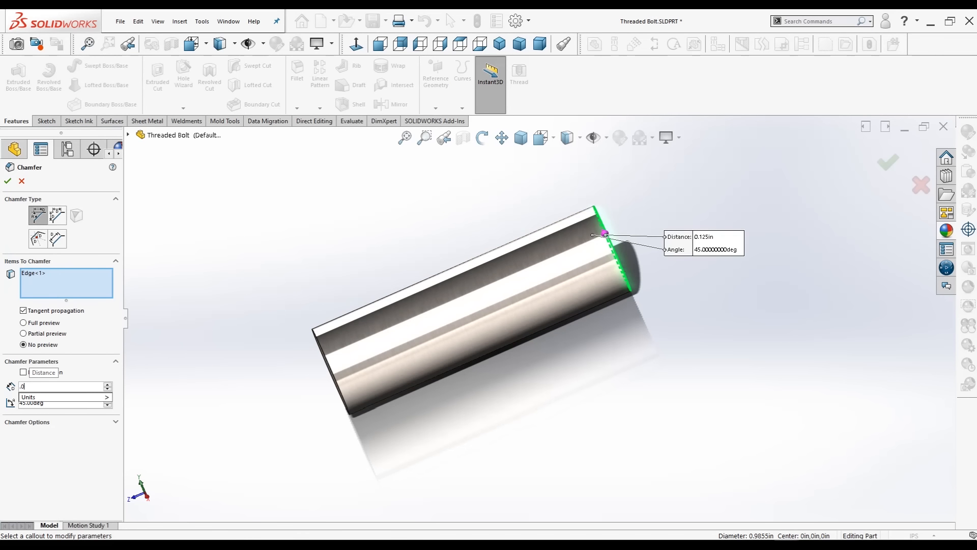
{"action": "type", "text": "767"}
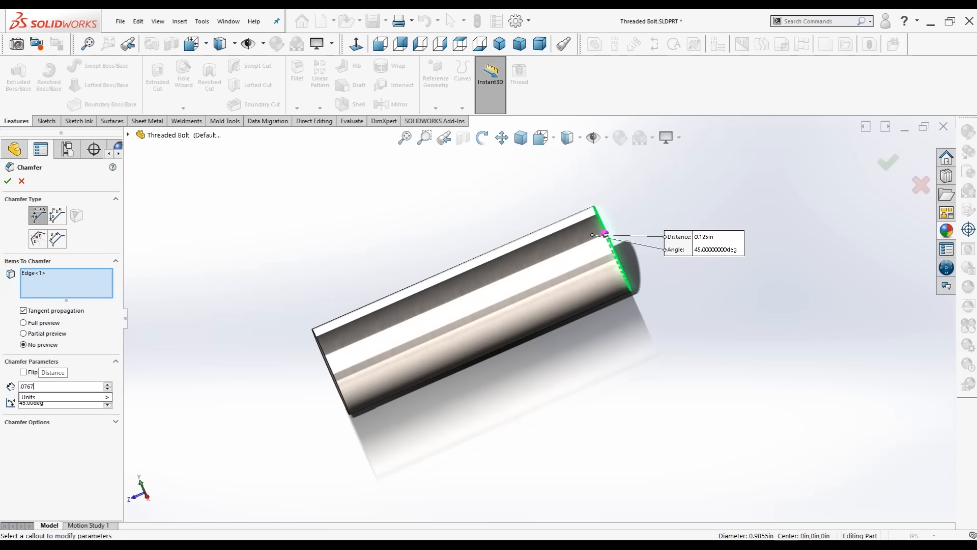
{"action": "key", "text": "Return"}
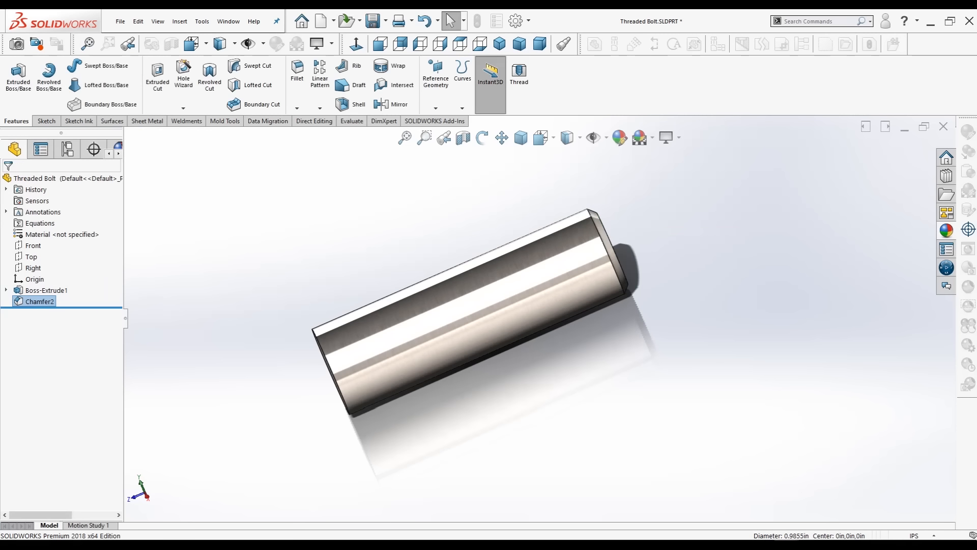
Step: Define a reference plane parallel to the Front plane at an offset distance of 0.125 in
{"action": "scroll", "coordinate": [694, 259], "scroll_direction": "down", "scroll_amount": 2}
{"action": "scroll", "coordinate": [693, 259], "scroll_direction": "up", "scroll_amount": 2}
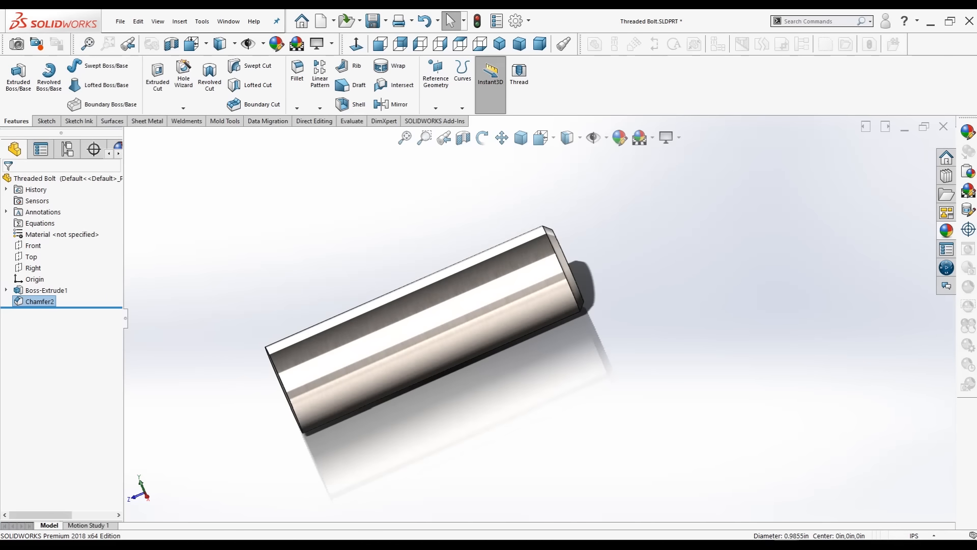
{"action": "mouse_move", "coordinate": [694, 260]}
{"action": "middle_mouse_down"}
{"action": "mouse_move", "coordinate": [661, 266]}
{"action": "mouse_move", "coordinate": [675, 259]}
{"action": "middle_mouse_up"}
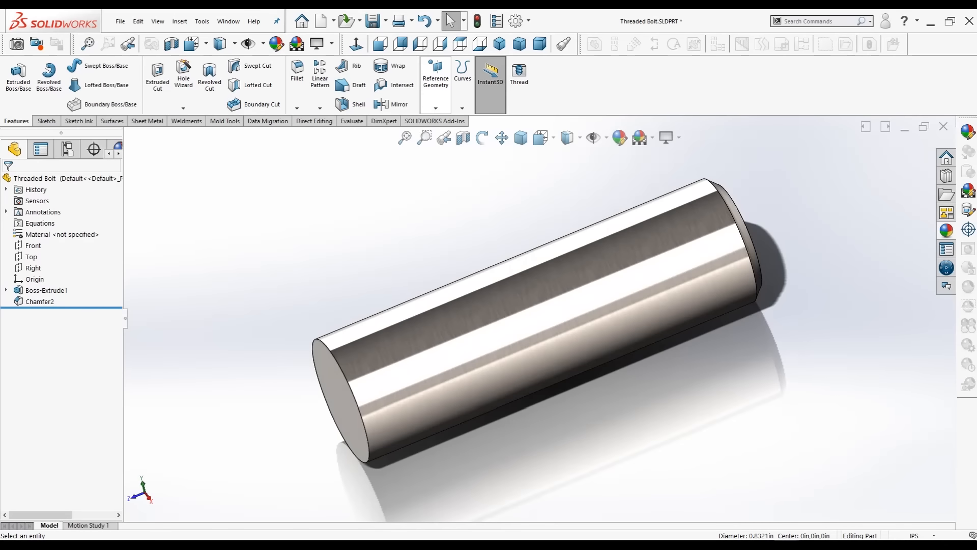
{"action": "left_click", "coordinate": [436, 76]}
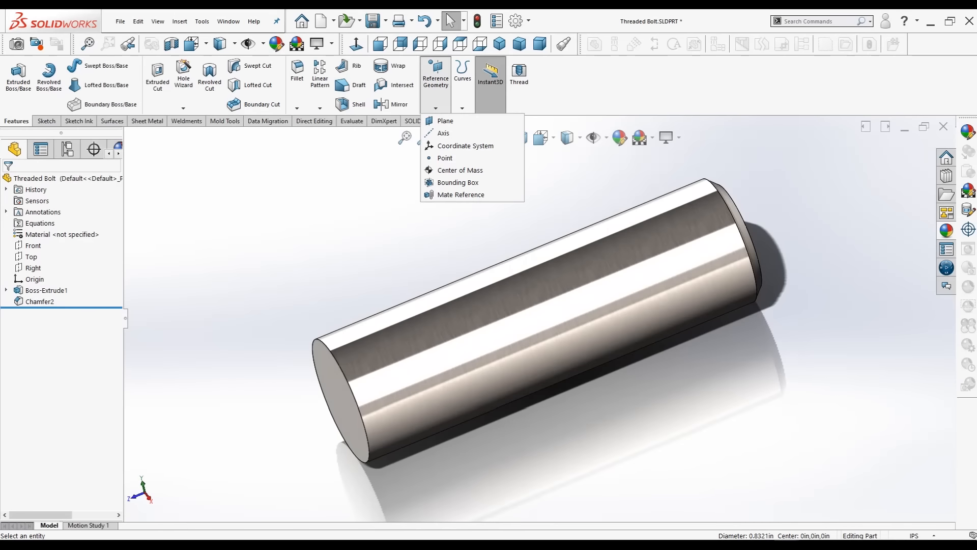
{"action": "left_click", "coordinate": [447, 120]}
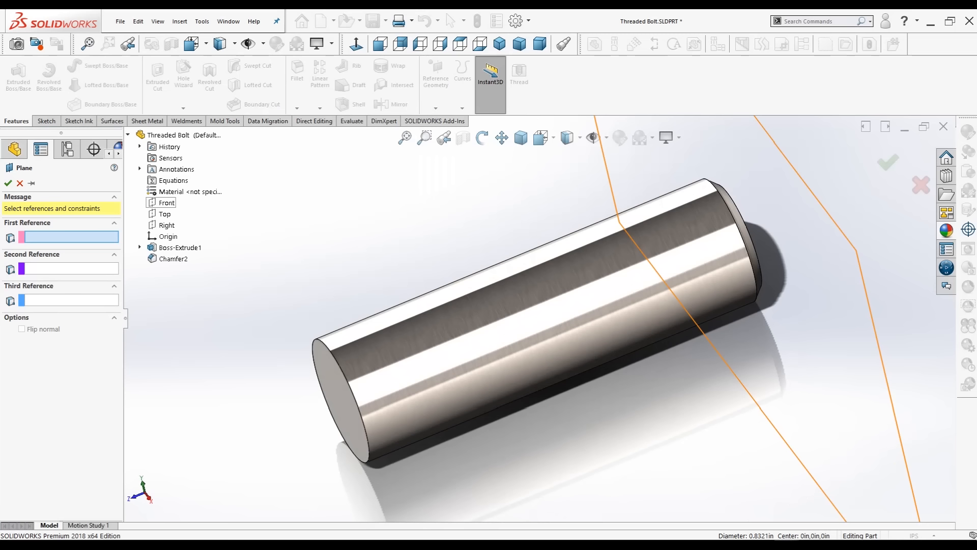
{"action": "left_click", "coordinate": [167, 203]}
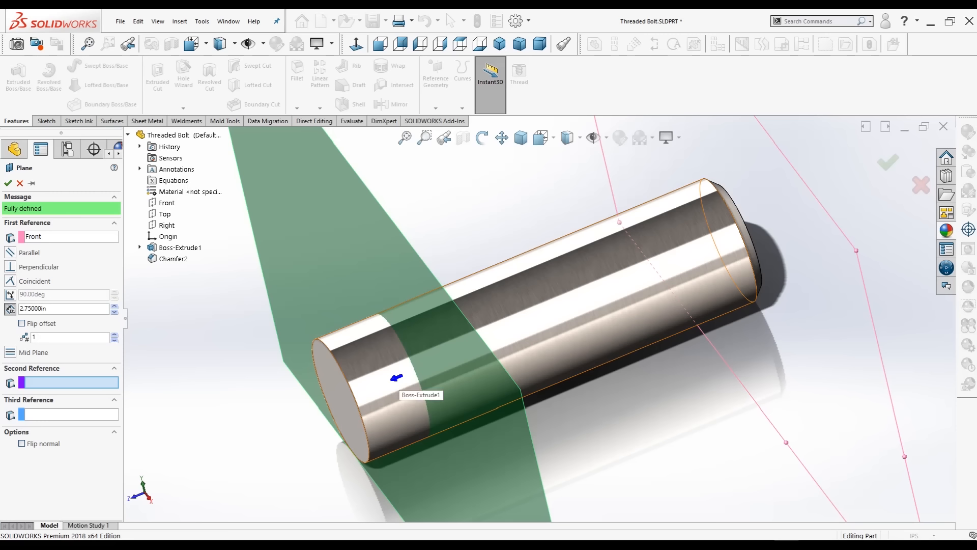
{"action": "scroll", "coordinate": [546, 327], "scroll_direction": "up", "scroll_amount": 3}
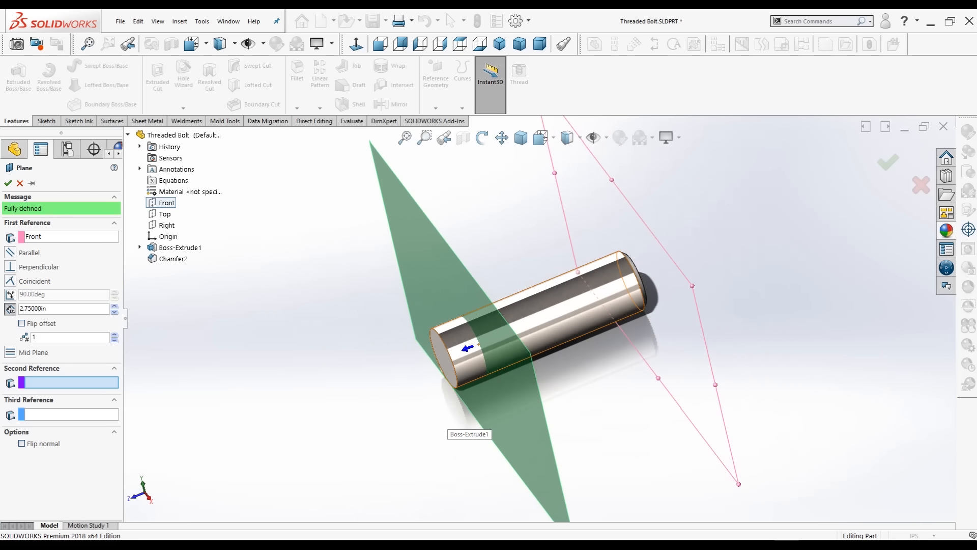
{"action": "double_click", "coordinate": [28, 309]}
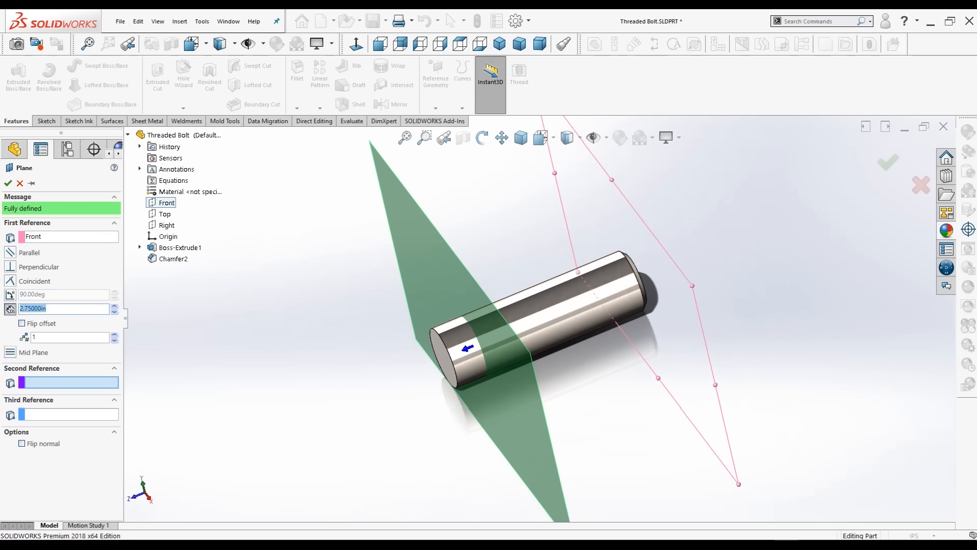
{"action": "key", "text": "BackSpace"}
{"action": "type", "text": ".125"}
{"action": "key", "text": "Return"}
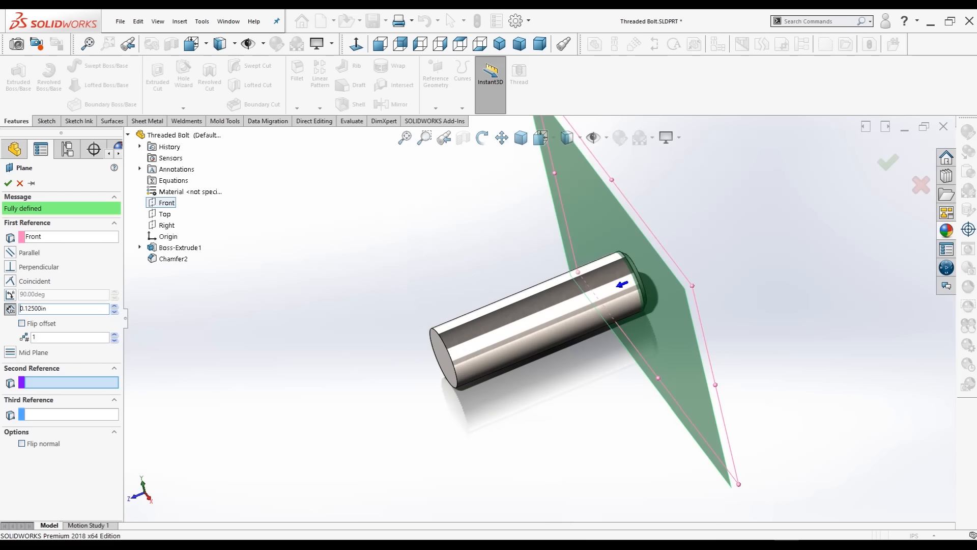
Step: Flip the plane's offset so it lies outside the shank beyond the chamfered end, and accept the plane
{"action": "left_click", "coordinate": [10, 309]}
{"action": "left_click", "coordinate": [10, 309]}
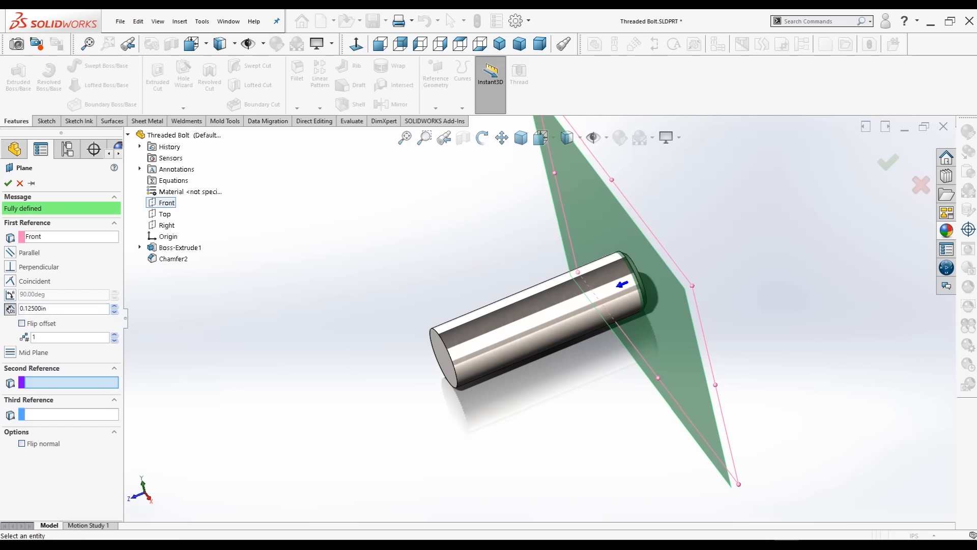
{"action": "left_click", "coordinate": [21, 324]}
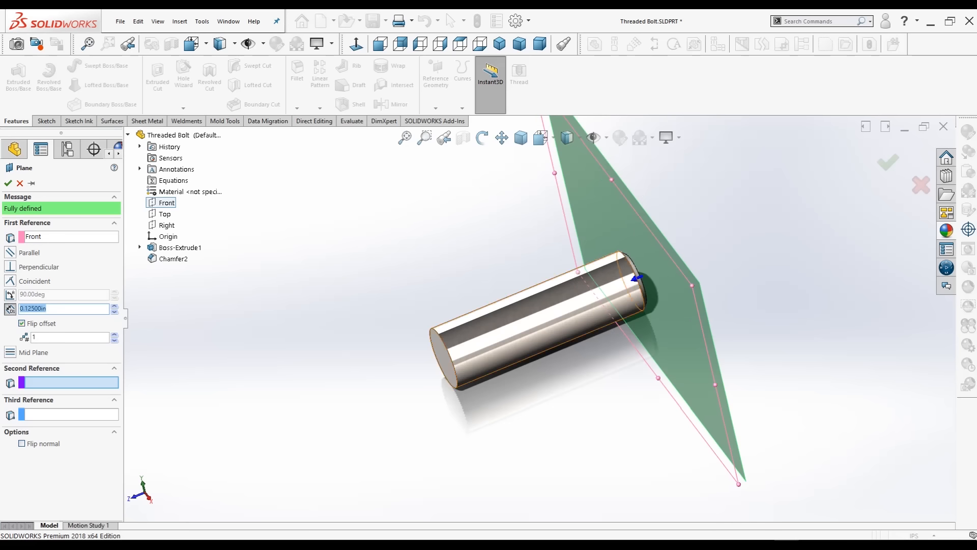
{"action": "middle_click_drag", "start_coordinate": [611, 305], "coordinate": [549, 309]}
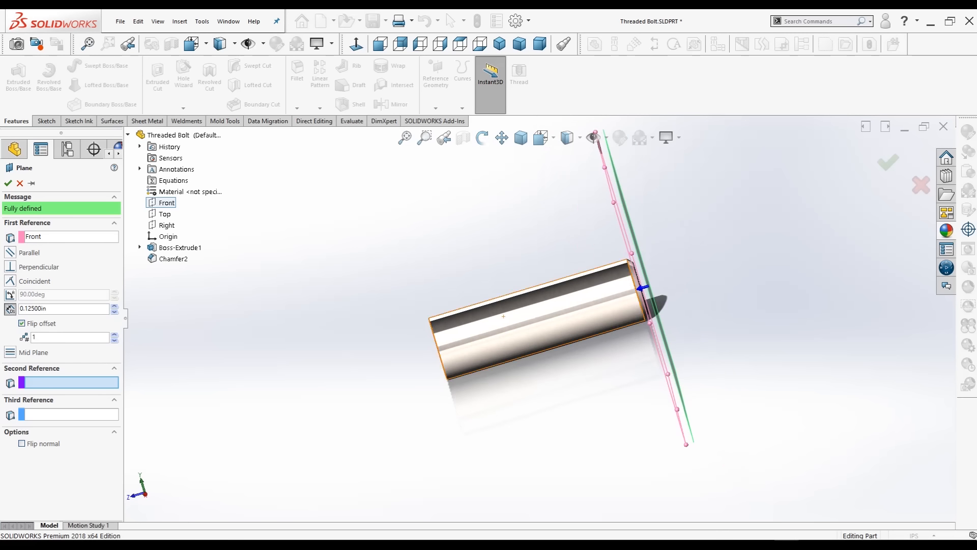
{"action": "scroll", "coordinate": [656, 280], "scroll_direction": "down", "scroll_amount": 4}
{"action": "mouse_move", "coordinate": [631, 310]}
{"action": "middle_mouse_down"}
{"action": "mouse_move", "coordinate": [659, 311]}
{"action": "mouse_move", "coordinate": [628, 312]}
{"action": "mouse_move", "coordinate": [641, 311]}
{"action": "middle_mouse_up"}
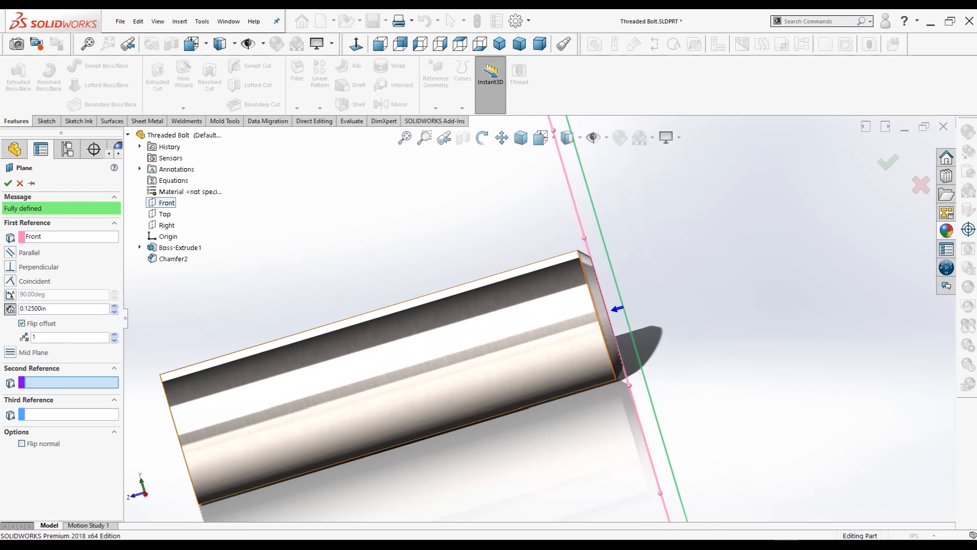
{"action": "left_click", "coordinate": [7, 184]}
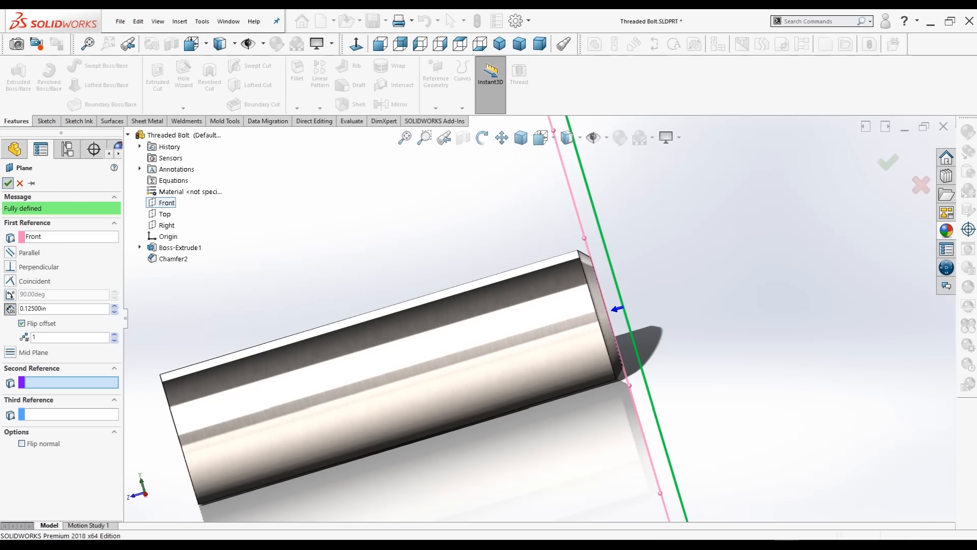
Step: Start a sketch on the offset plane and convert the chamfer's outer circular edge into a sketch circle
{"action": "scroll", "coordinate": [592, 317], "scroll_direction": "up", "scroll_amount": 1}
{"action": "scroll", "coordinate": [592, 318], "scroll_direction": "up", "scroll_amount": 2}
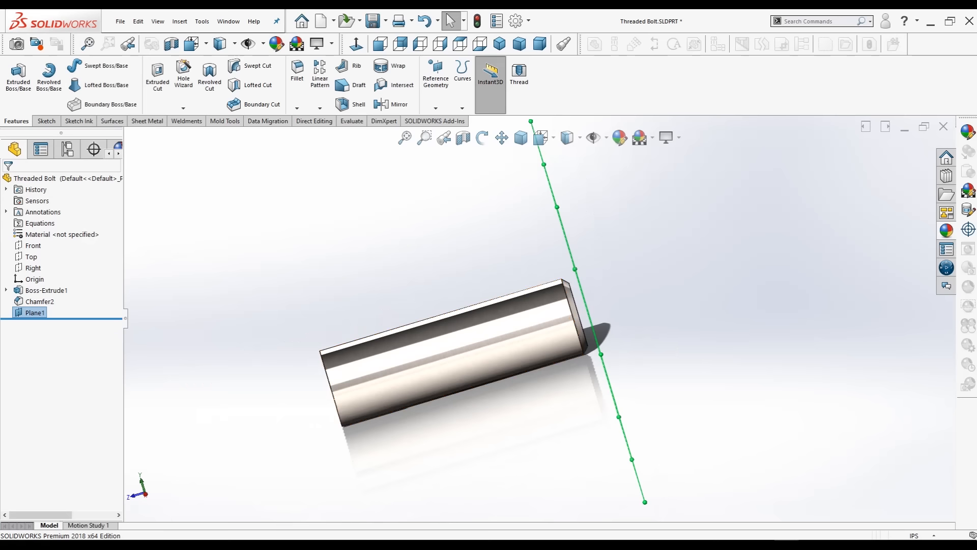
{"action": "mouse_move", "coordinate": [592, 318]}
{"action": "middle_mouse_down"}
{"action": "mouse_move", "coordinate": [562, 314]}
{"action": "mouse_move", "coordinate": [583, 317]}
{"action": "middle_mouse_up"}
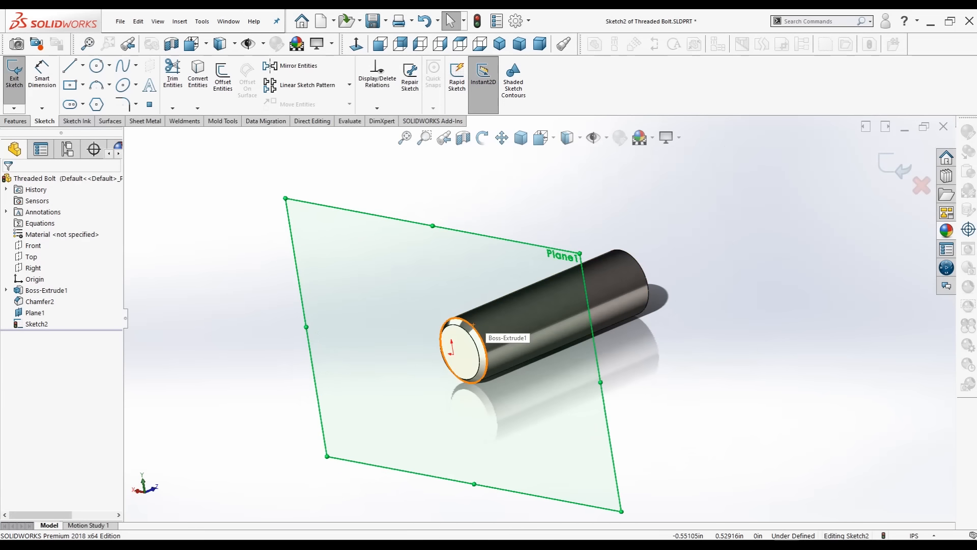
{"action": "left_click", "coordinate": [473, 324]}
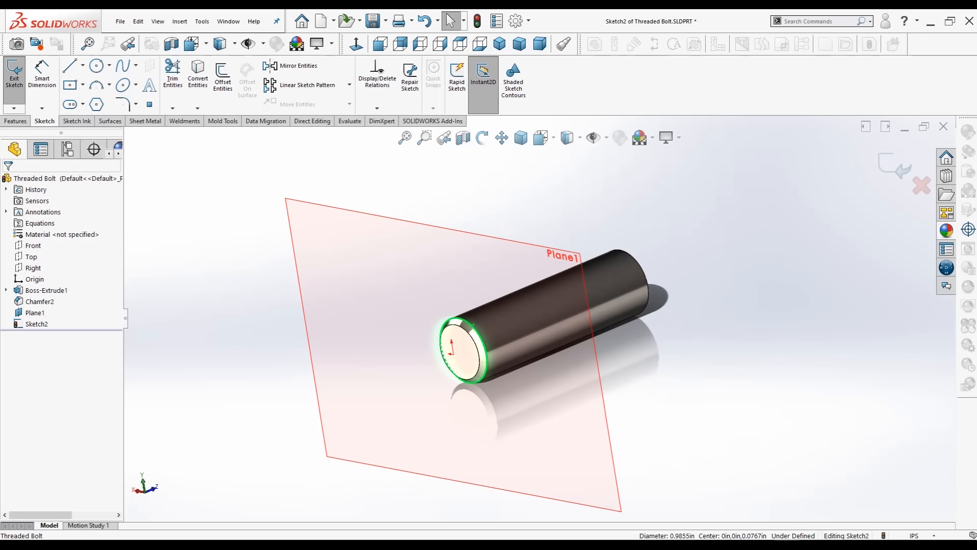
{"action": "left_click", "coordinate": [197, 108]}
{"action": "left_click", "coordinate": [198, 120]}
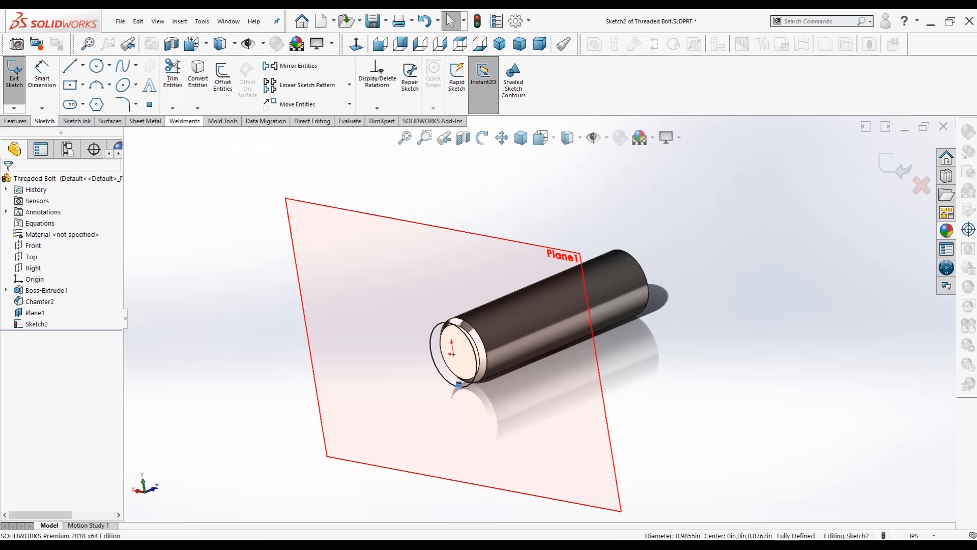
Step: Define a constant-pitch helix from the converted circle by Height and Pitch, with height 3.25 in and pitch 0.125 in
{"action": "middle_click_drag", "start_coordinate": [387, 254], "coordinate": [351, 256]}
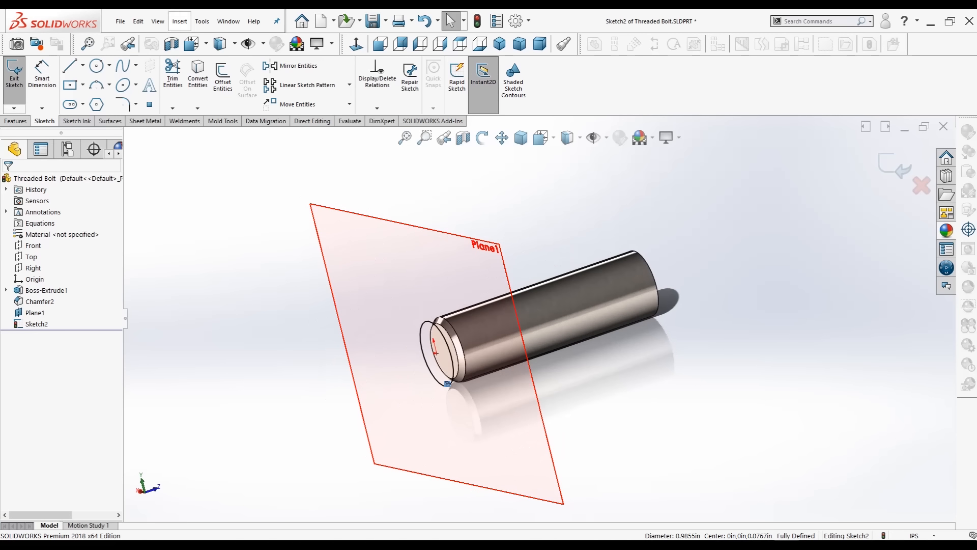
{"action": "left_click", "coordinate": [179, 20]}
{"action": "mouse_move", "coordinate": [214, 132]}
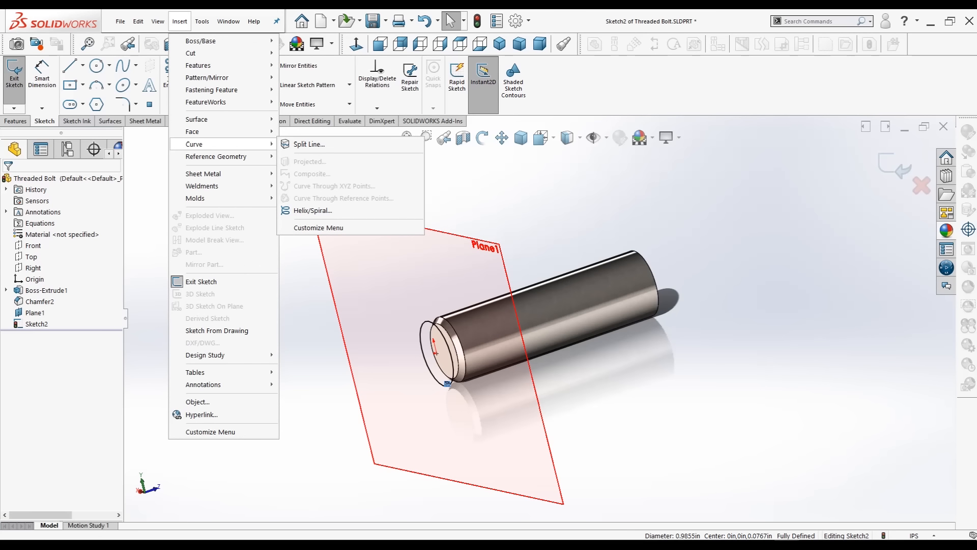
{"action": "left_click", "coordinate": [312, 210]}
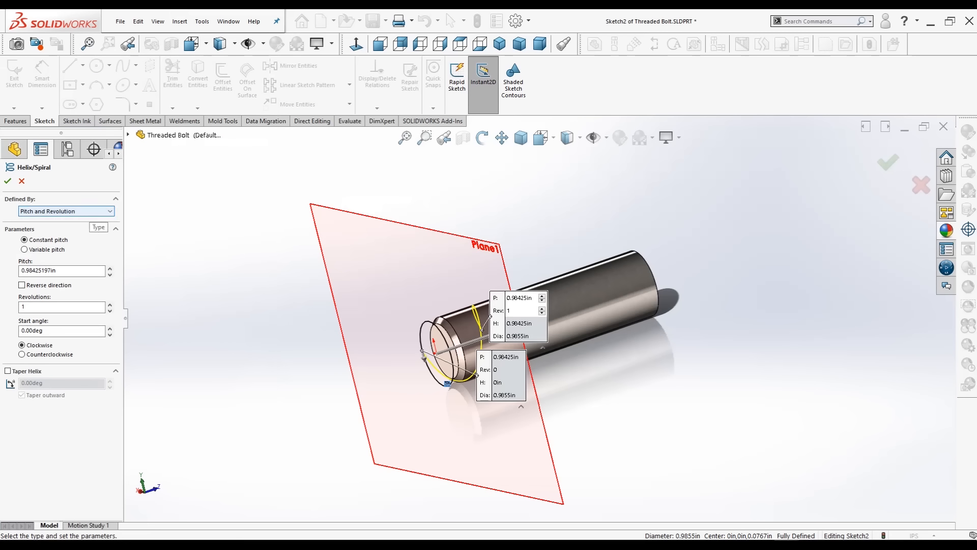
{"action": "left_click", "coordinate": [66, 210]}
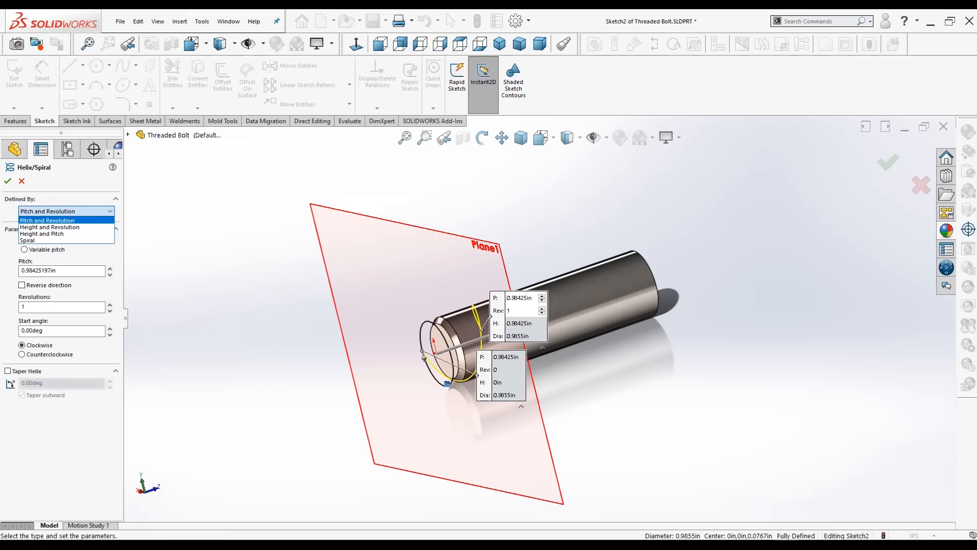
{"action": "left_click", "coordinate": [46, 230]}
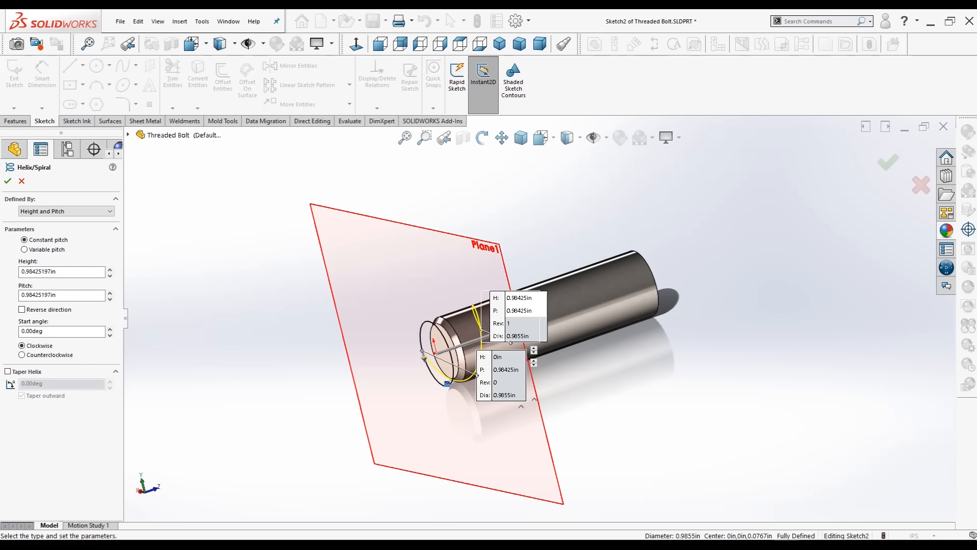
{"action": "left_click", "coordinate": [61, 271]}
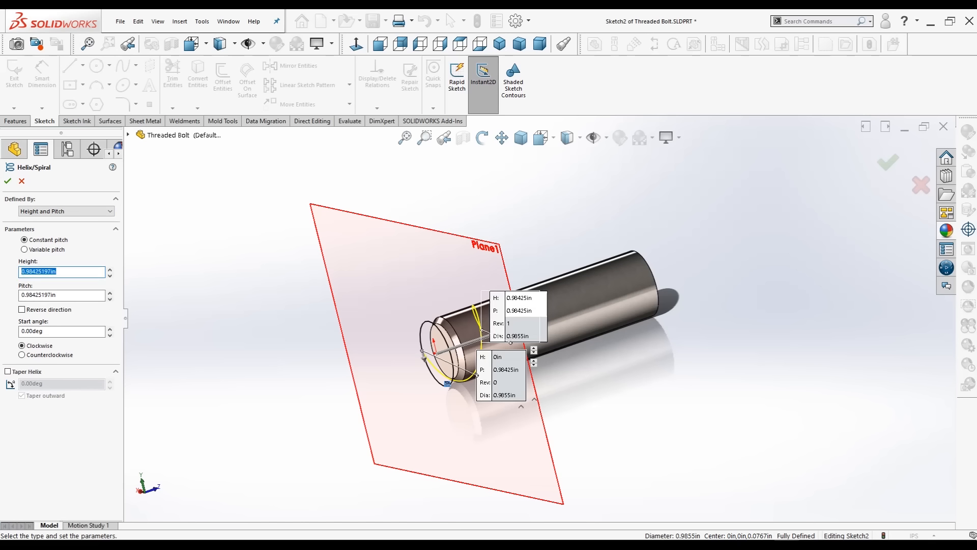
{"action": "key", "text": "BackSpace"}
{"action": "type", "text": "3.250"}
{"action": "key", "text": "Tab"}
{"action": "key", "text": "BackSpace"}
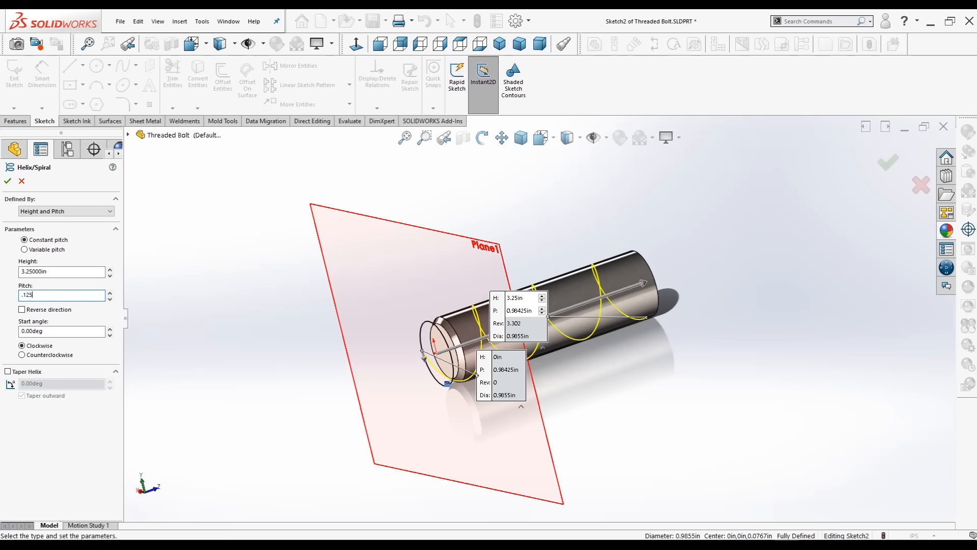
{"action": "key", "text": "Tab"}
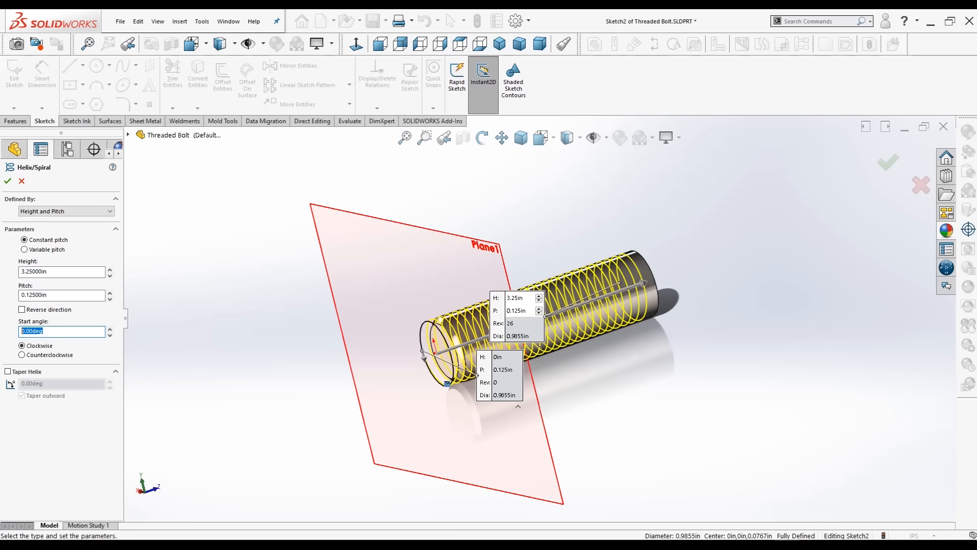
Step: Set the helix start angle to 270 degrees, try the reversed direction, restore it along the shank, and accept the helix
{"action": "key", "text": "BackSpace"}
{"action": "type", "text": "270"}
{"action": "key", "text": "shift+Tab"}
{"action": "key", "text": "space"}
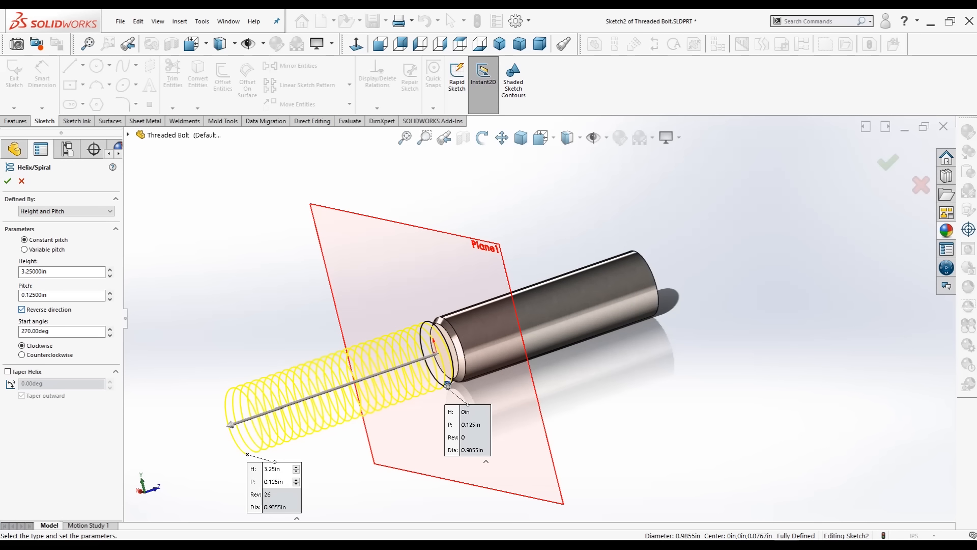
{"action": "key", "text": "space"}
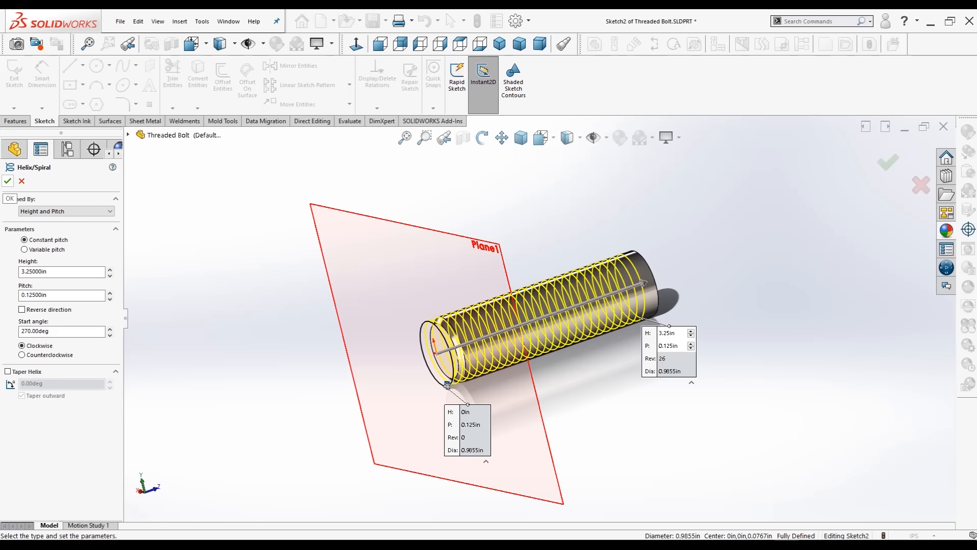
{"action": "left_click", "coordinate": [7, 180]}
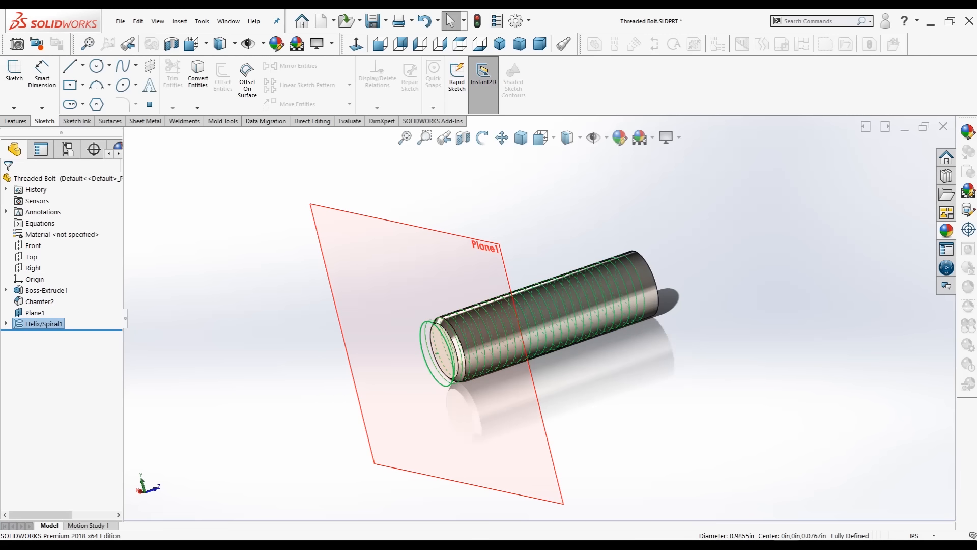
{"action": "key", "text": "Escape"}
Step: Edit the shank's boss extrude and set its blind depth to 5 in
{"action": "middle_click_drag", "start_coordinate": [540, 326], "coordinate": [583, 323]}
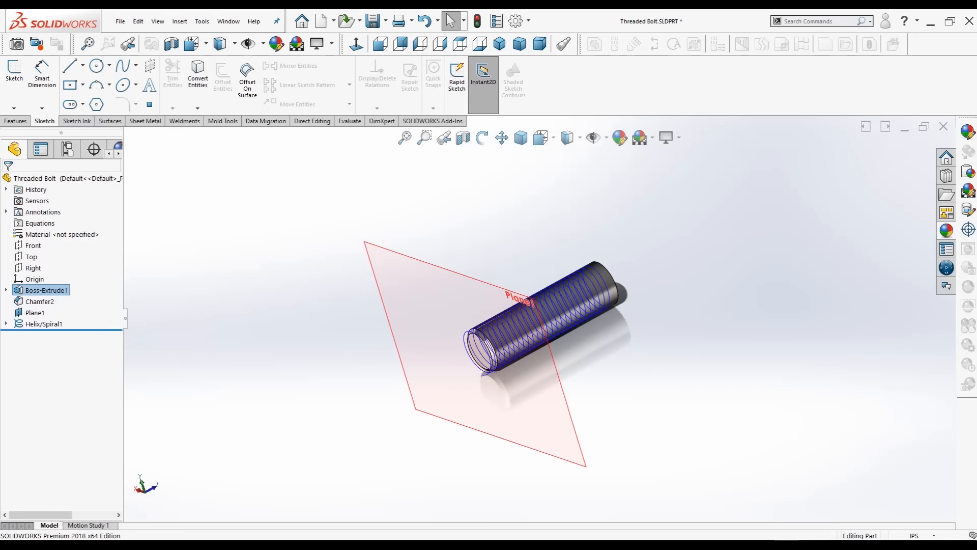
{"action": "right_click", "coordinate": [42, 290]}
{"action": "left_click", "coordinate": [51, 258]}
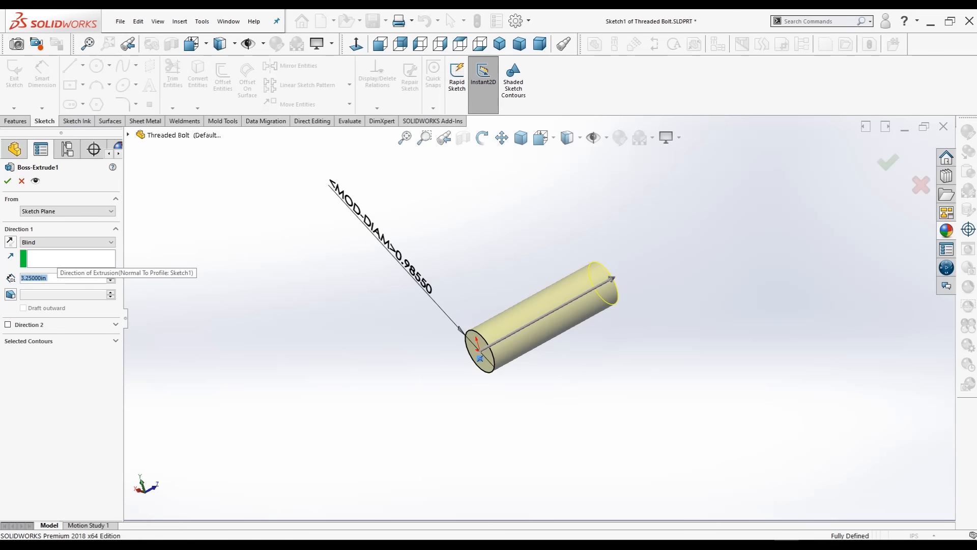
{"action": "type", "text": "5"}
{"action": "key", "text": "Return"}
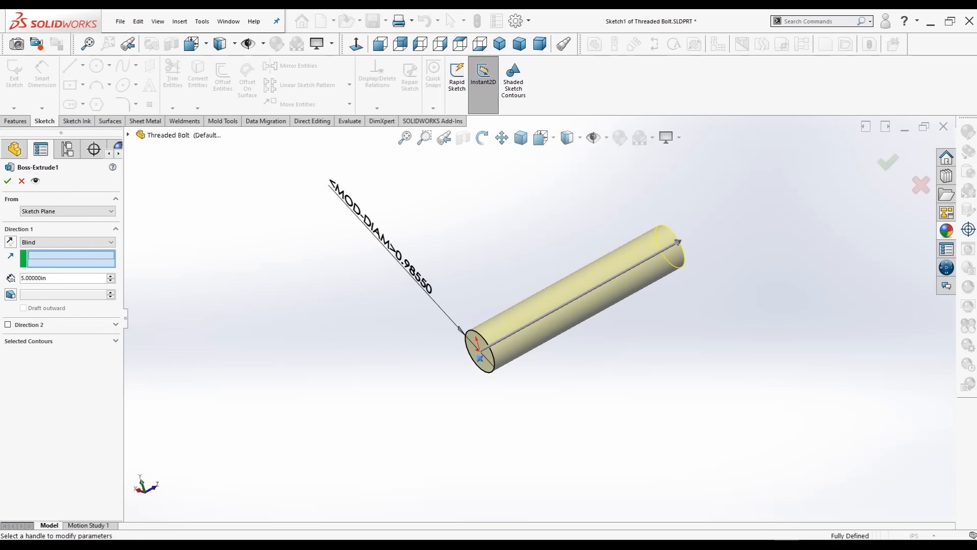
{"action": "key", "text": "Return"}
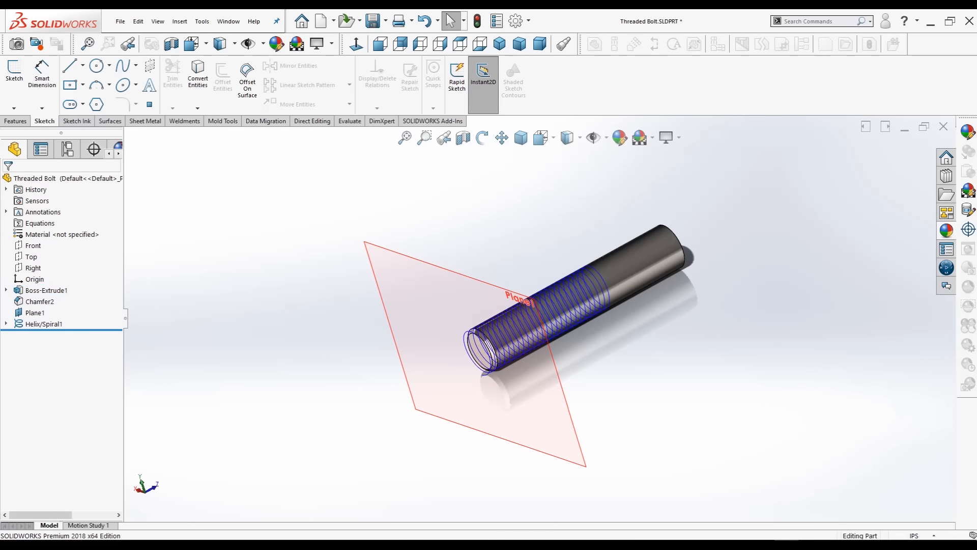
Step: Hide the offset reference plane in front of the chamfered end
{"action": "left_click", "coordinate": [35, 312]}
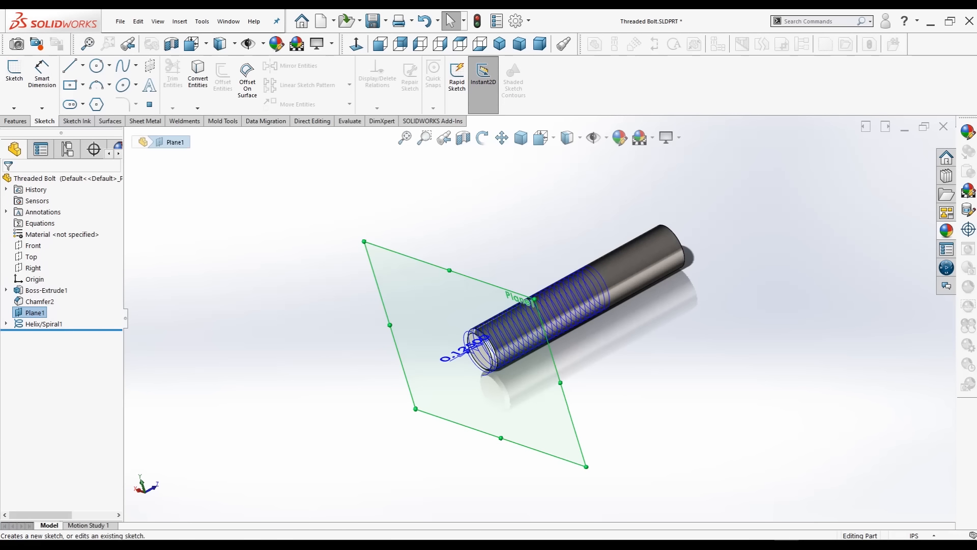
{"action": "right_click", "coordinate": [46, 313]}
{"action": "left_click", "coordinate": [59, 305]}
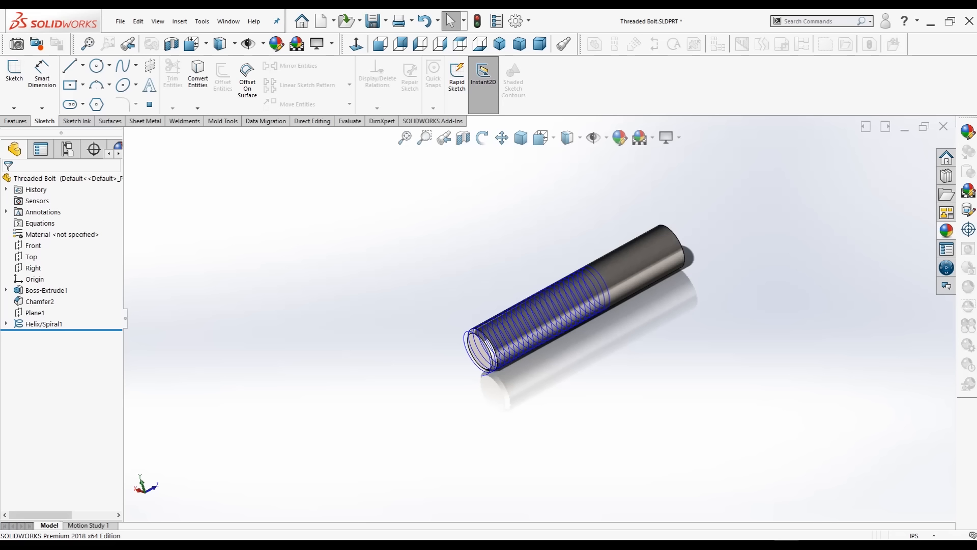
{"action": "left_click", "coordinate": [36, 313]}
{"action": "right_click", "coordinate": [36, 312]}
{"action": "key", "text": "Escape"}
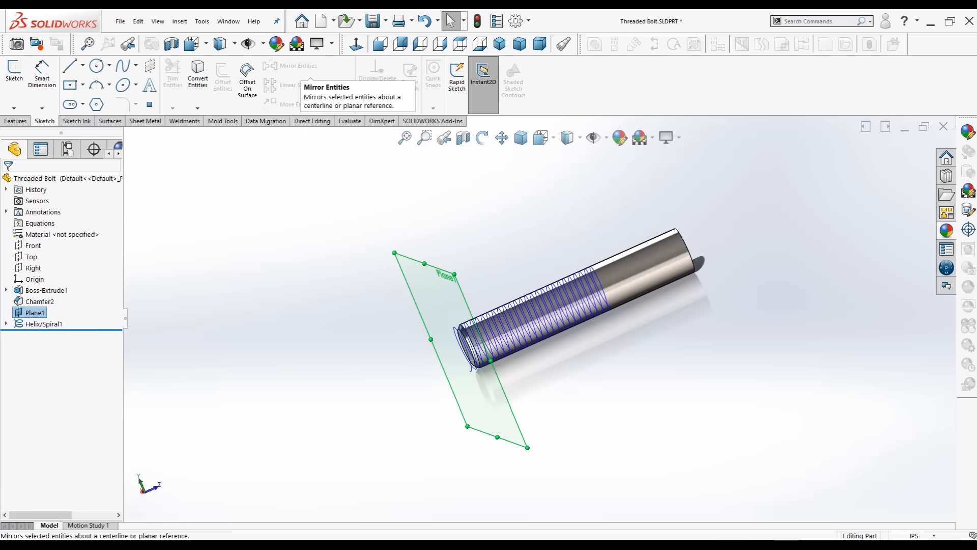
Step: Start a new sketch on the Right plane, viewed from the right side
{"action": "left_click", "coordinate": [379, 44]}
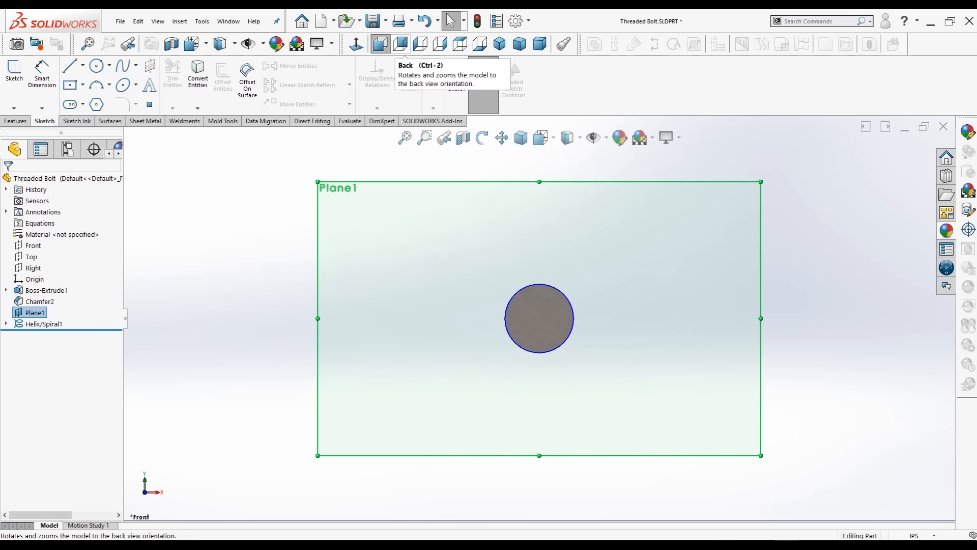
{"action": "left_click", "coordinate": [421, 44]}
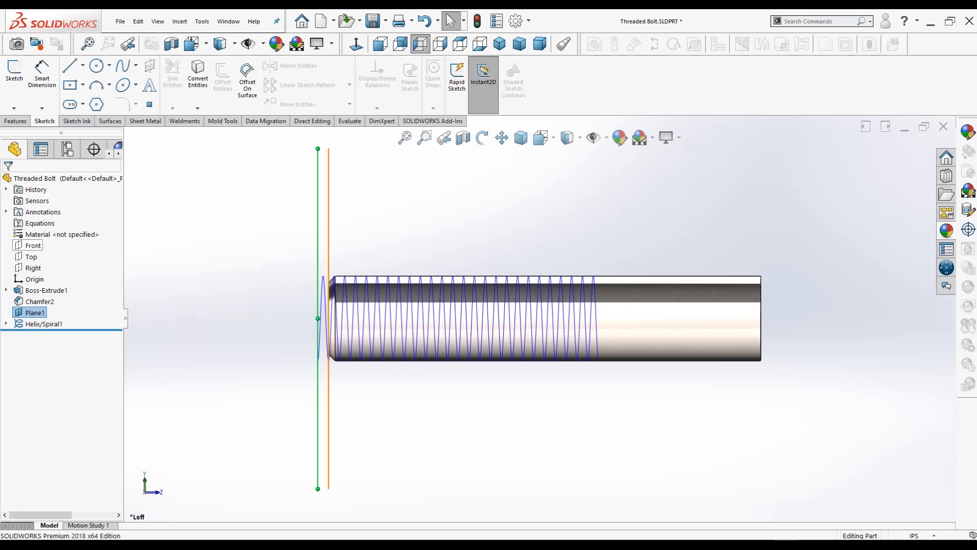
{"action": "left_click", "coordinate": [33, 268]}
{"action": "left_click", "coordinate": [38, 253]}
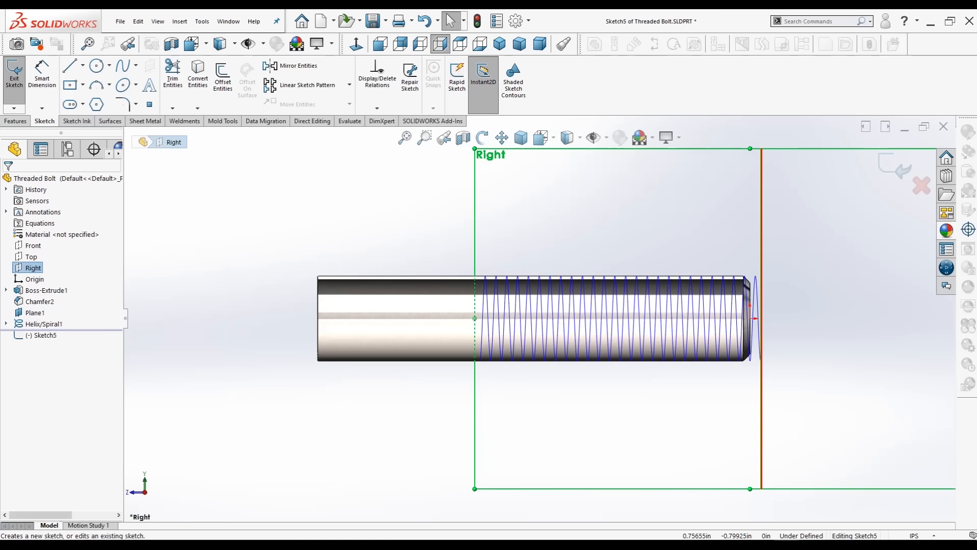
Step: Draw a horizontal centerline about 0.9 in long outward from the lower corner where the shank meets the chamfer
{"action": "scroll", "coordinate": [544, 311], "scroll_direction": "up", "scroll_amount": 3}
{"action": "scroll", "coordinate": [723, 277], "scroll_direction": "down", "scroll_amount": 4}
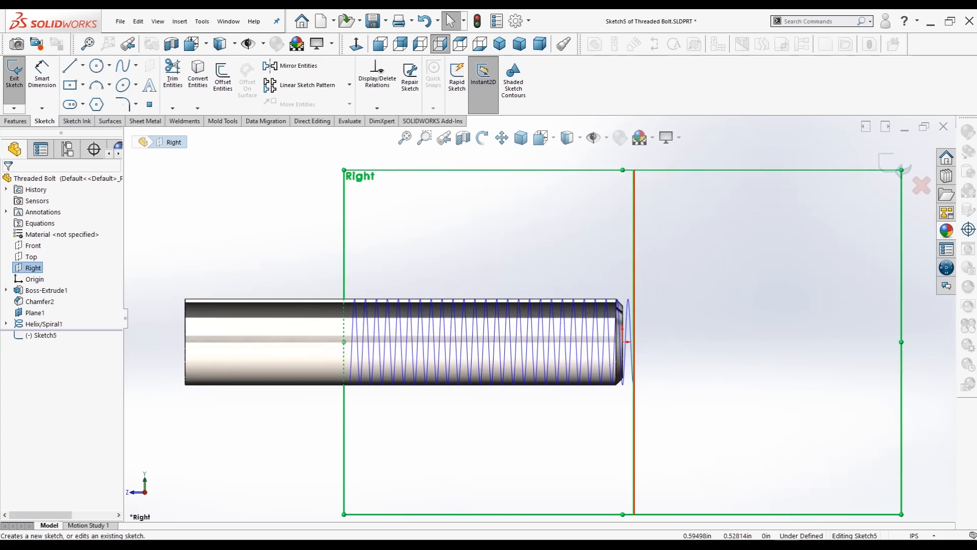
{"action": "scroll", "coordinate": [679, 295], "scroll_direction": "down", "scroll_amount": 2}
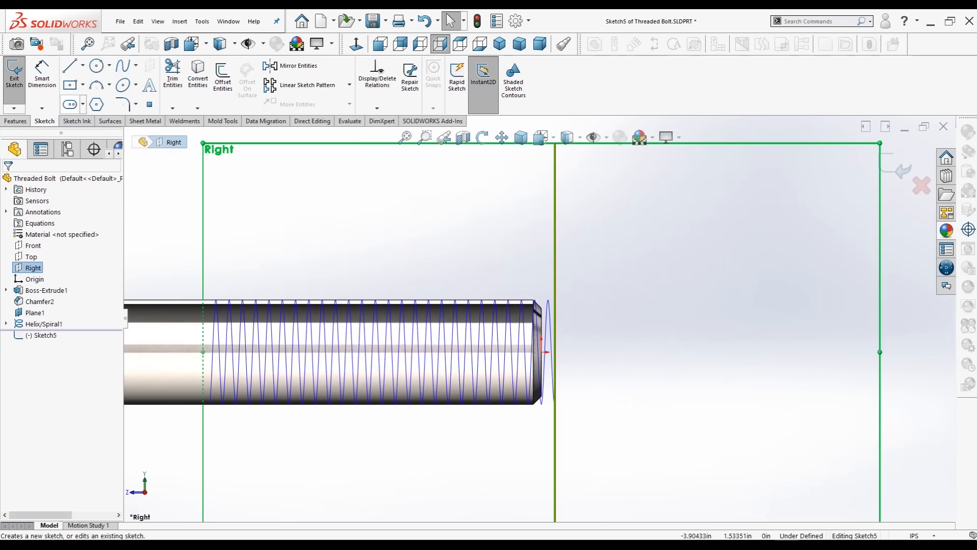
{"action": "left_click", "coordinate": [82, 66]}
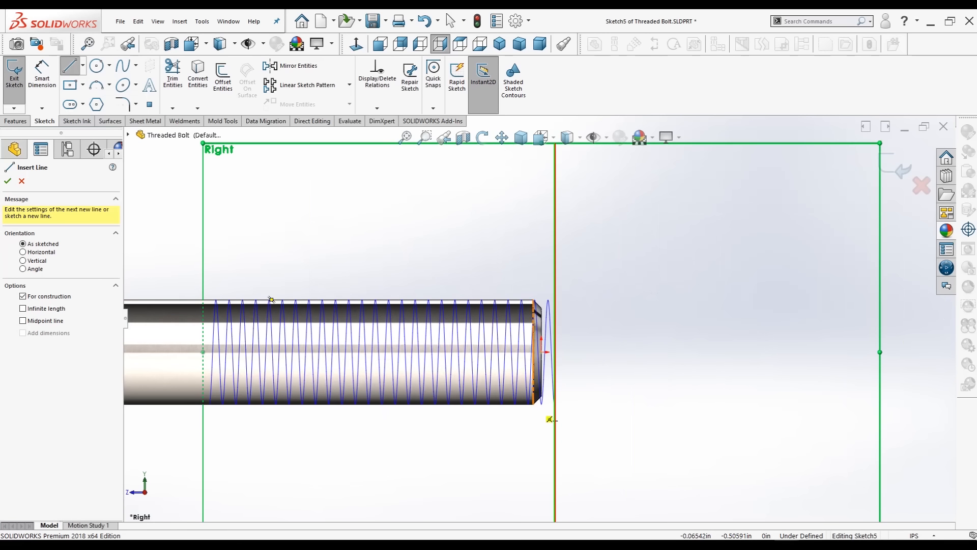
{"action": "left_click", "coordinate": [534, 404]}
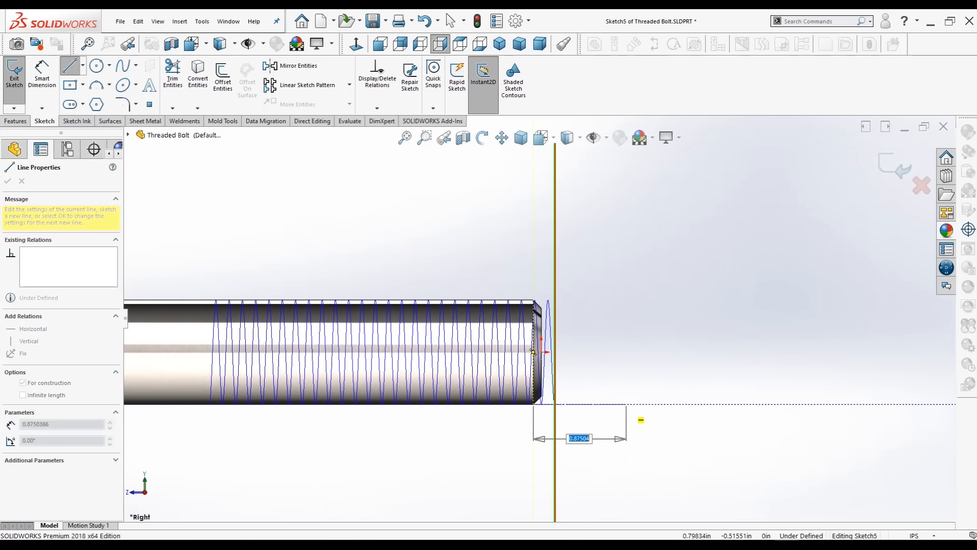
{"action": "left_click", "coordinate": [629, 404]}
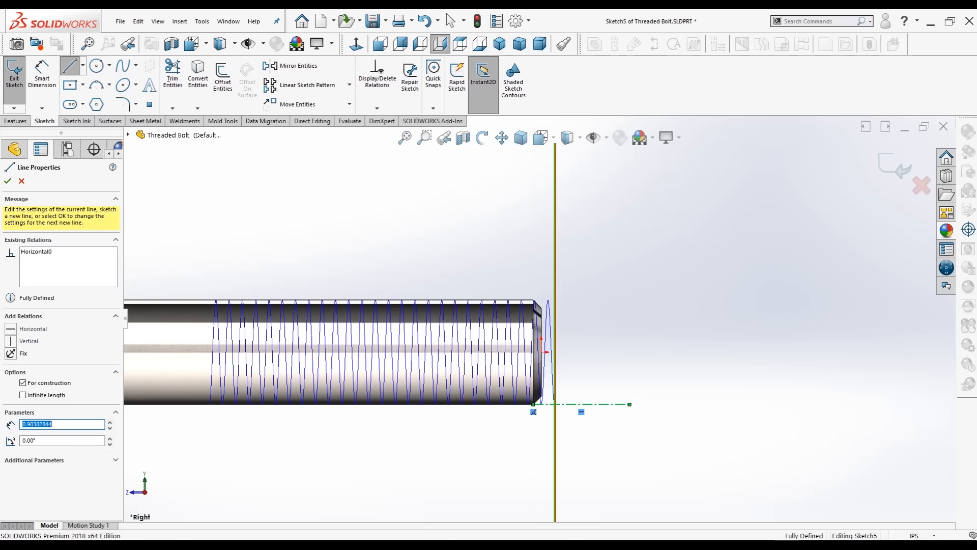
{"action": "key", "text": "Escape"}
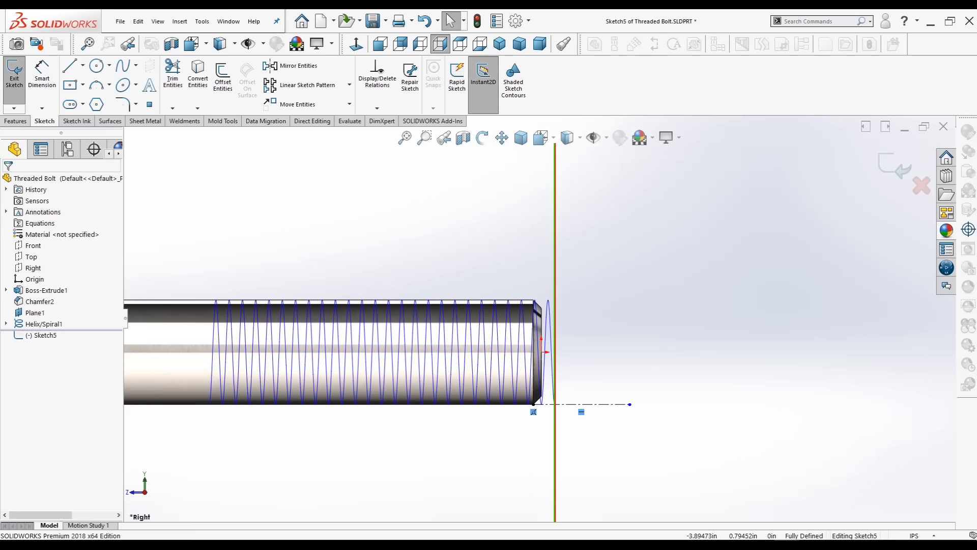
Step: Draw a vertical centerline about 1.49 in long on the offset reference plane at the helix start, crossing the horizontal centerline
{"action": "left_click", "coordinate": [83, 66]}
{"action": "left_click", "coordinate": [96, 95]}
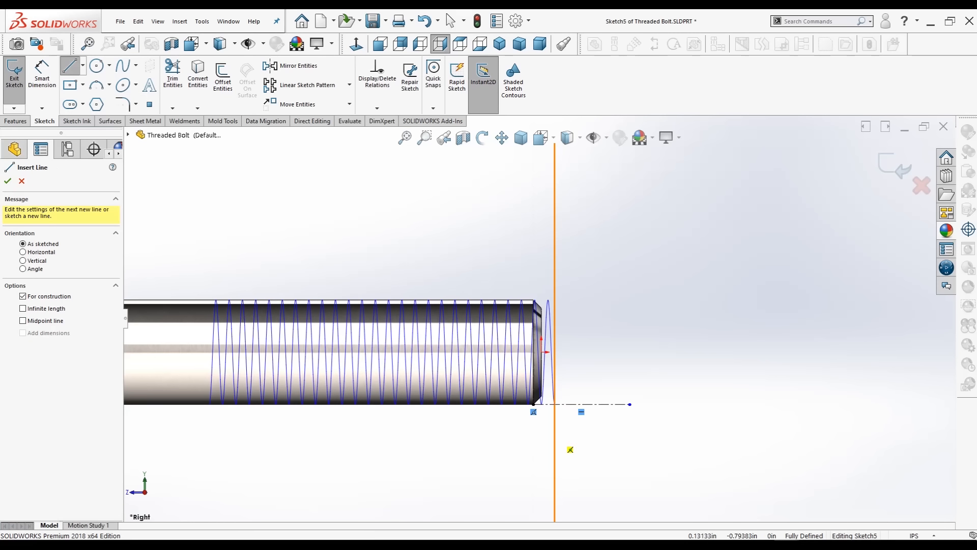
{"action": "left_click", "coordinate": [570, 447]}
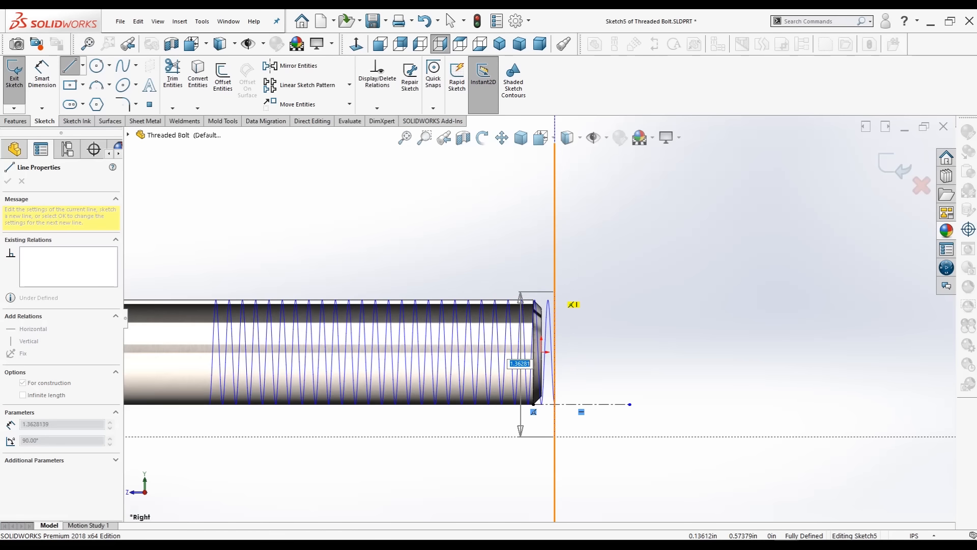
{"action": "left_click", "coordinate": [554, 278]}
{"action": "key", "text": "Escape"}
{"action": "key", "text": "Escape"}
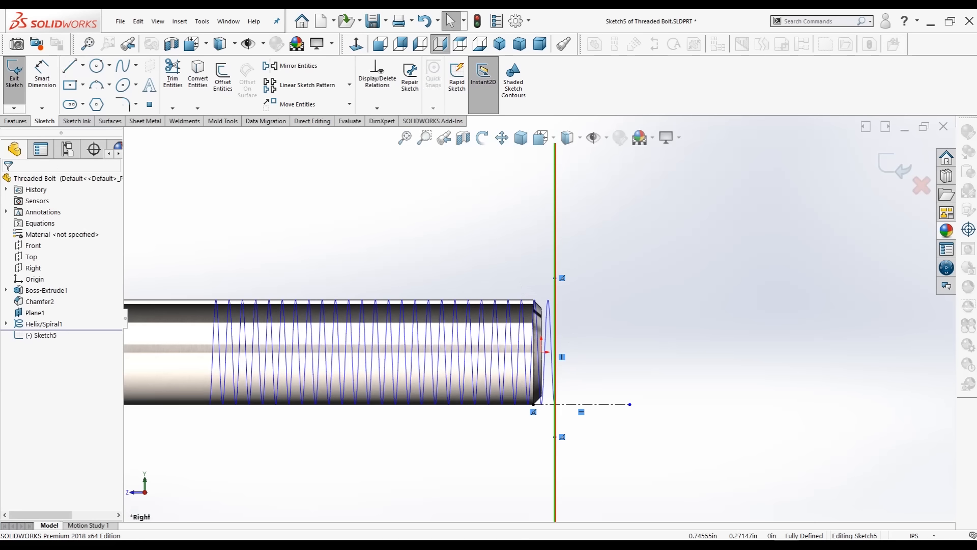
Step: Draw the thread profile's top edge, about 0.016 in long across the vertical centerline, and its right slanted side down past the horizontal centerline
{"action": "scroll", "coordinate": [568, 386], "scroll_direction": "down", "scroll_amount": 5}
{"action": "scroll", "coordinate": [539, 302], "scroll_direction": "up", "scroll_amount": 5}
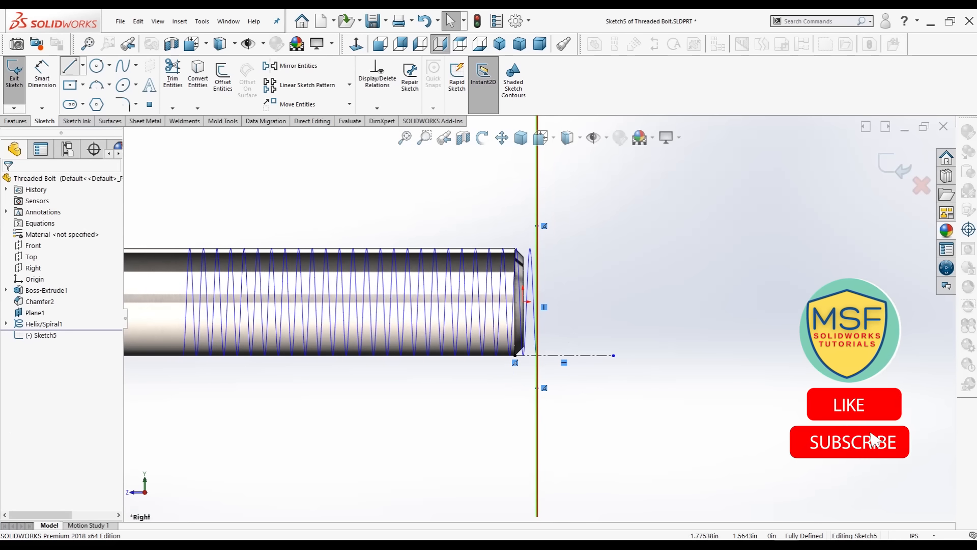
{"action": "key", "text": "l"}
{"action": "scroll", "coordinate": [530, 295], "scroll_direction": "down", "scroll_amount": 5}
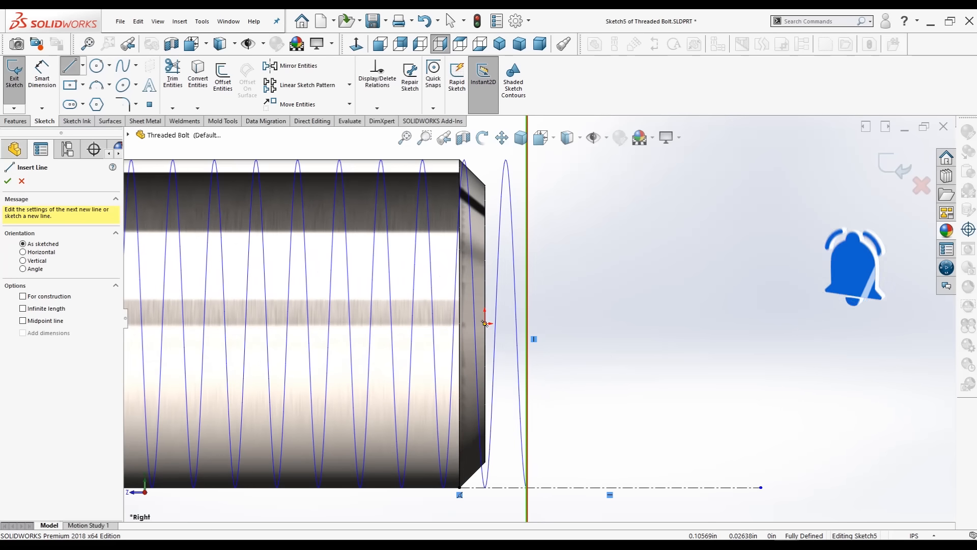
{"action": "scroll", "coordinate": [509, 387], "scroll_direction": "down", "scroll_amount": 3}
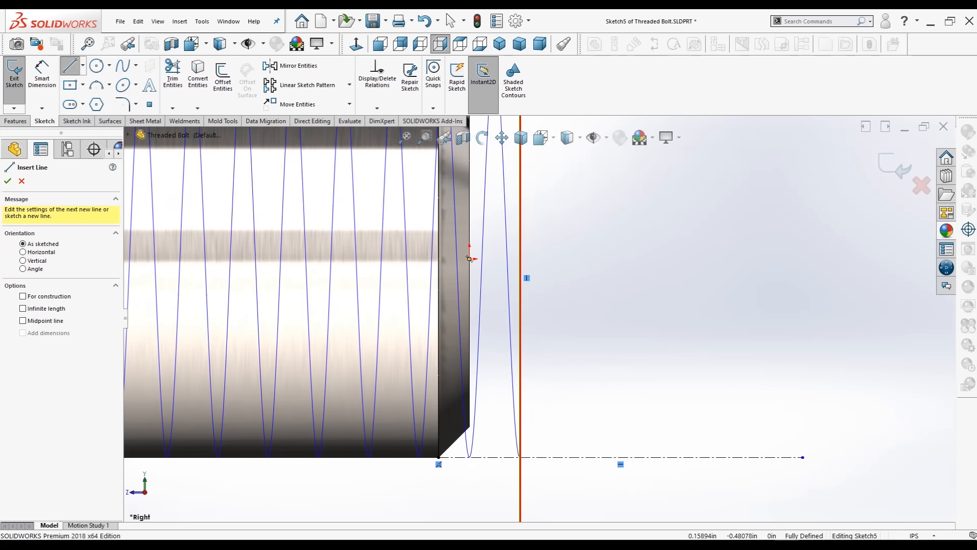
{"action": "scroll", "coordinate": [529, 429], "scroll_direction": "down", "scroll_amount": 2}
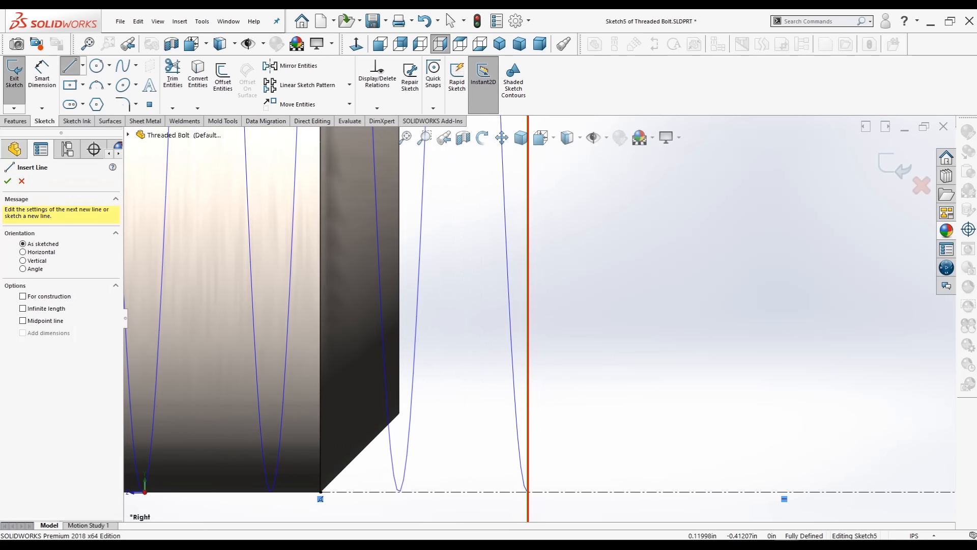
{"action": "left_click", "coordinate": [523, 409]}
{"action": "key", "text": "Return"}
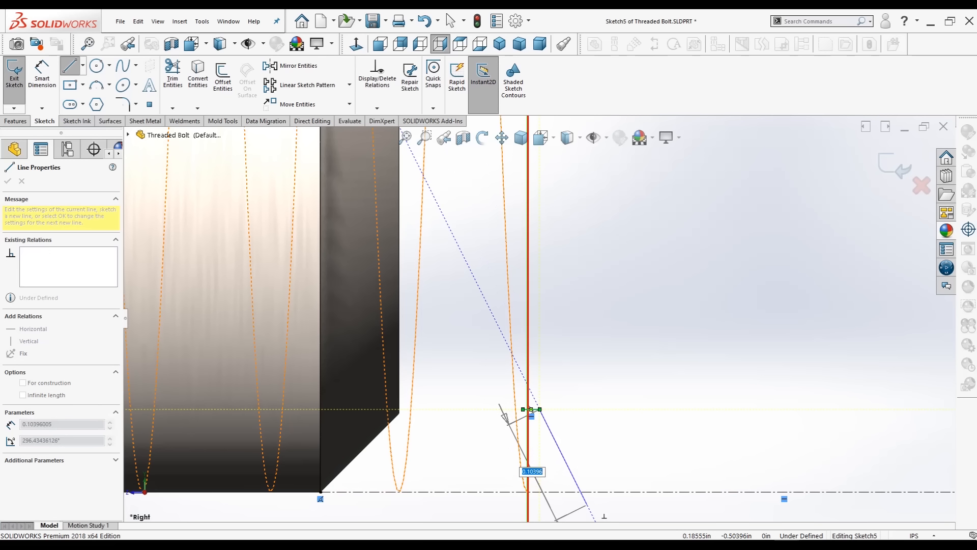
{"action": "left_click", "coordinate": [582, 504]}
{"action": "key", "text": "Escape"}
{"action": "scroll", "coordinate": [551, 314], "scroll_direction": "up", "scroll_amount": 2}
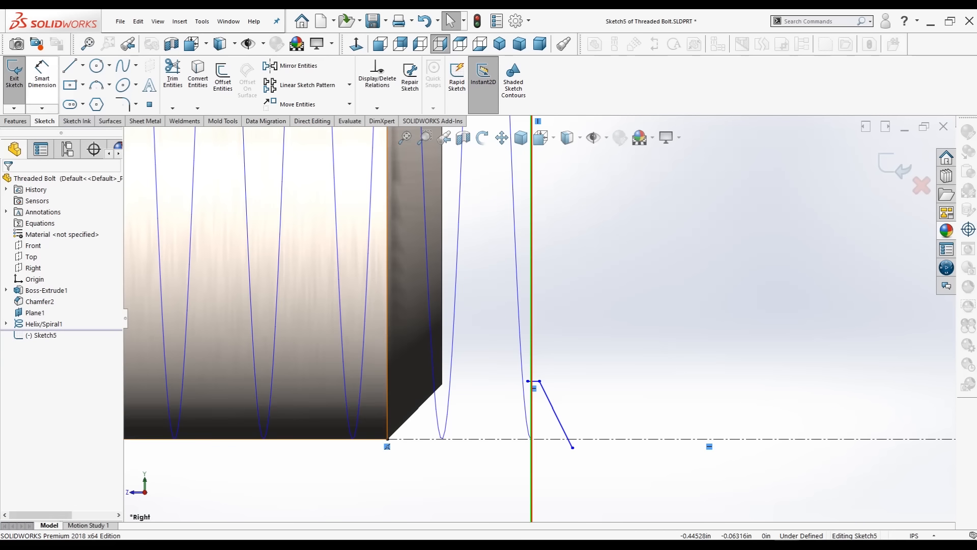
Step: Draw the profile's left slanted side from the top edge's left end down past the horizontal centerline, about 0.1 in long
{"action": "key", "text": "l"}
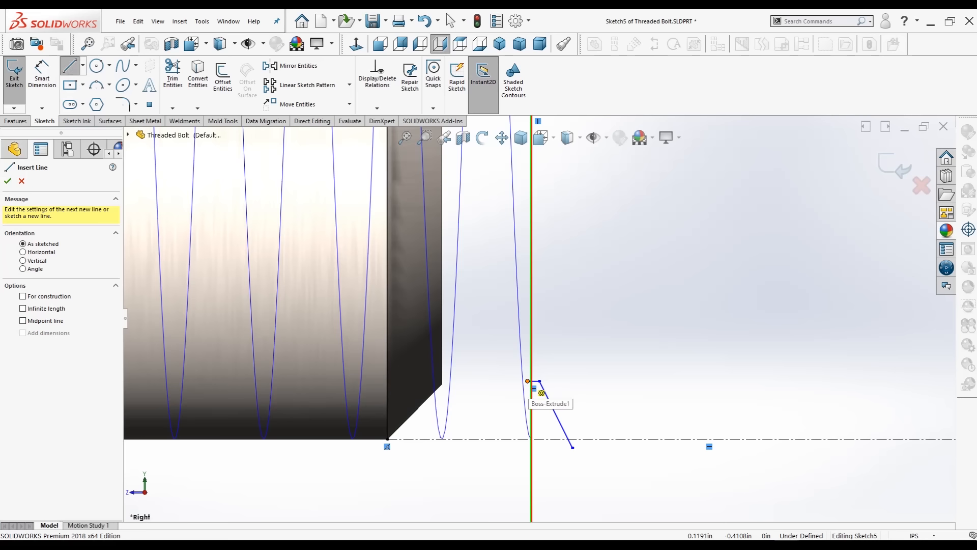
{"action": "left_click", "coordinate": [528, 381]}
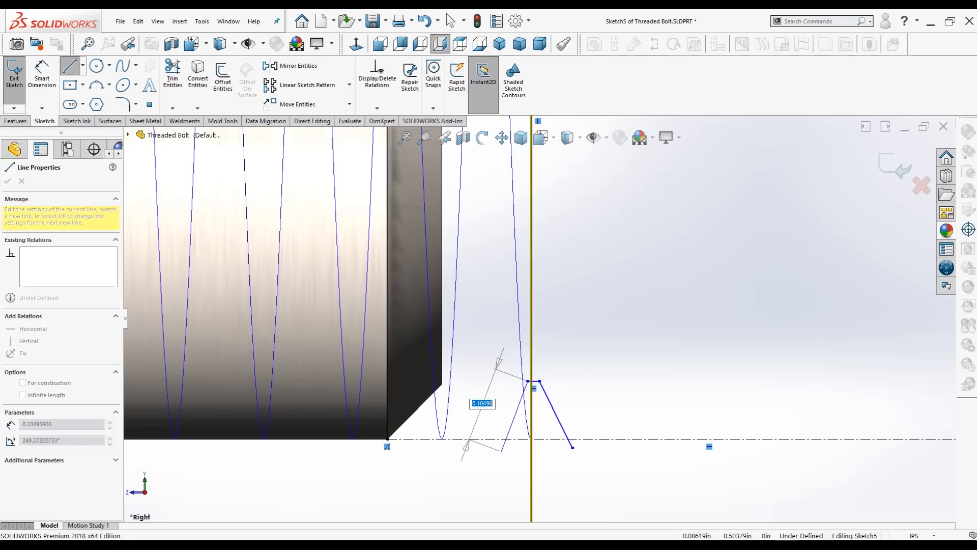
{"action": "left_click", "coordinate": [503, 447]}
{"action": "key", "text": "Escape"}
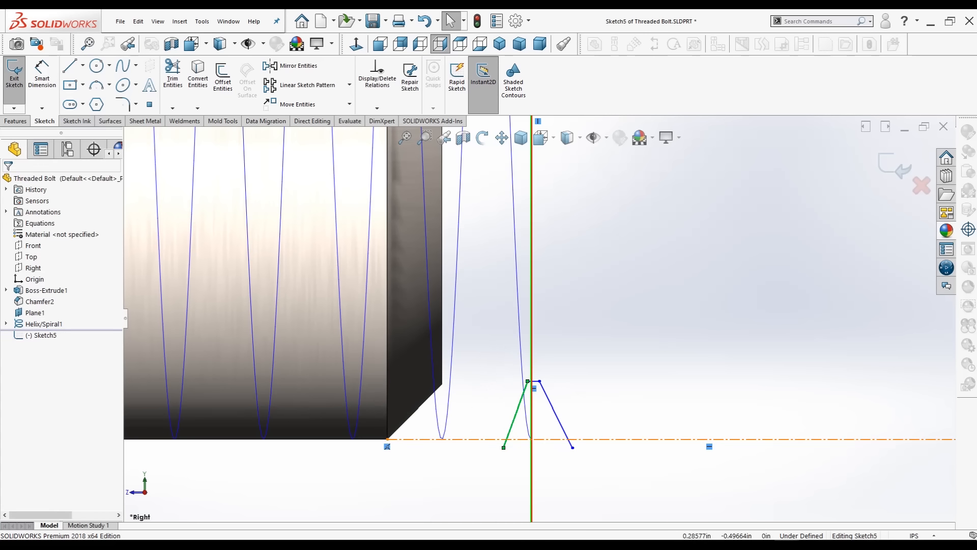
{"action": "scroll", "coordinate": [645, 437], "scroll_direction": "up", "scroll_amount": 1}
{"action": "key", "text": "Escape"}
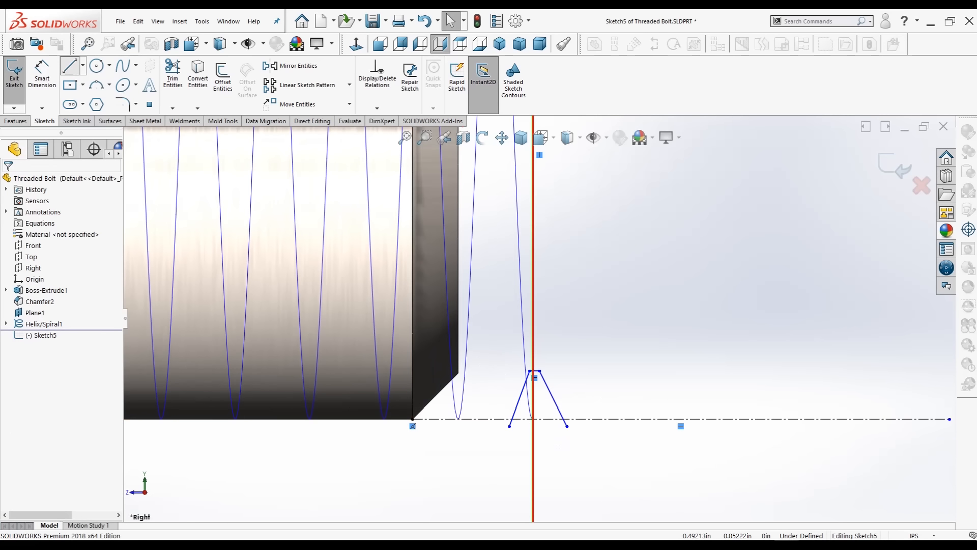
Step: Close the trapezoidal thread profile with a horizontal bottom edge about 0.097 in long between the two slanted sides
{"action": "left_click", "coordinate": [70, 65]}
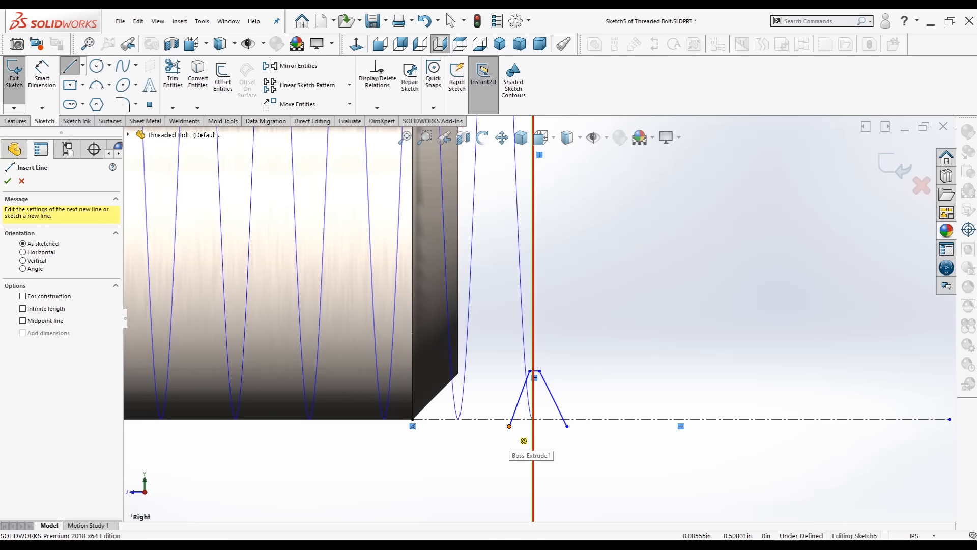
{"action": "left_click", "coordinate": [509, 426]}
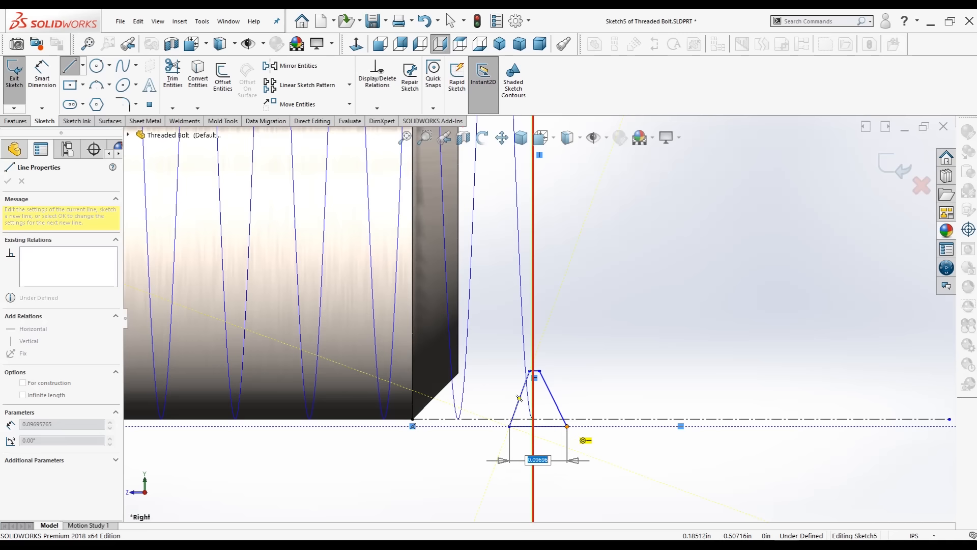
{"action": "left_click", "coordinate": [566, 426]}
{"action": "key", "text": "Escape"}
{"action": "scroll", "coordinate": [539, 325], "scroll_direction": "up", "scroll_amount": 1}
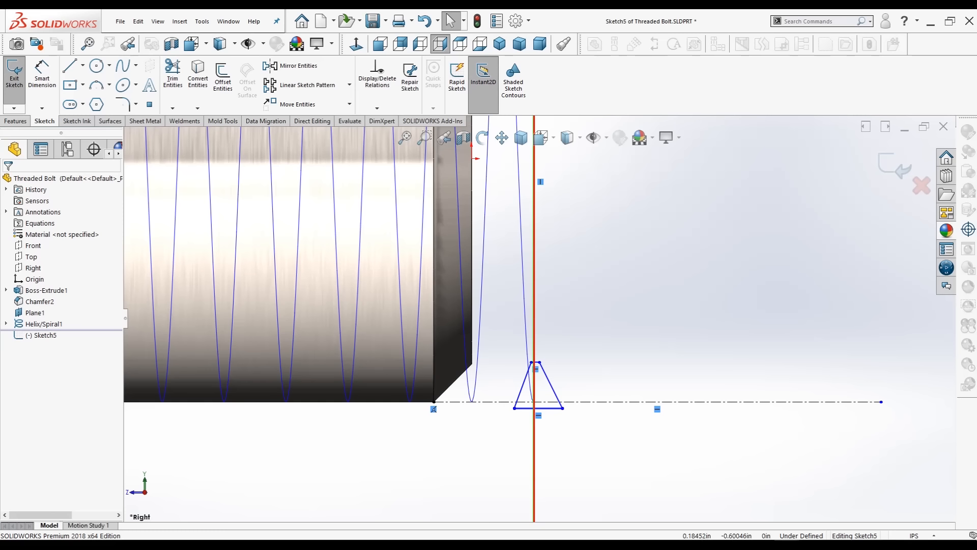
Step: Add a Horizontal relation between the profile's two bottom corners and another between its two top corners
{"action": "middle_click_drag", "start_coordinate": [551, 382], "coordinate": [543, 345], "text": "ctrl"}
{"action": "scroll", "coordinate": [546, 356], "scroll_direction": "down", "scroll_amount": 3}
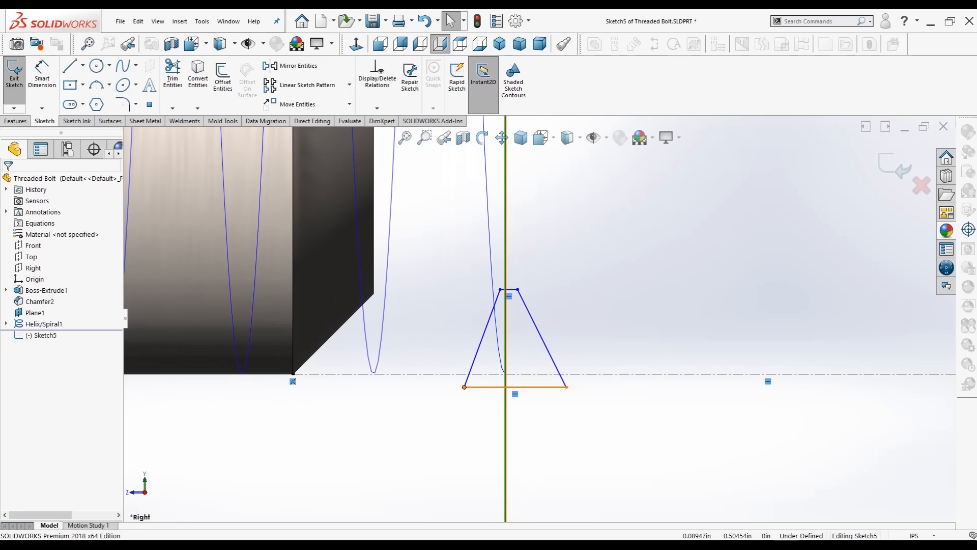
{"action": "left_click", "coordinate": [515, 386]}
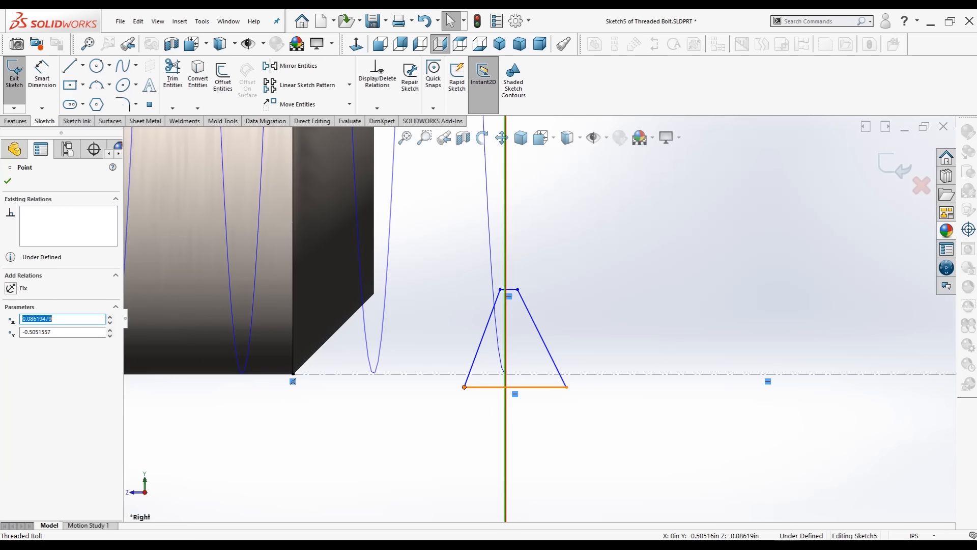
{"action": "left_click", "coordinate": [566, 387], "text": "ctrl"}
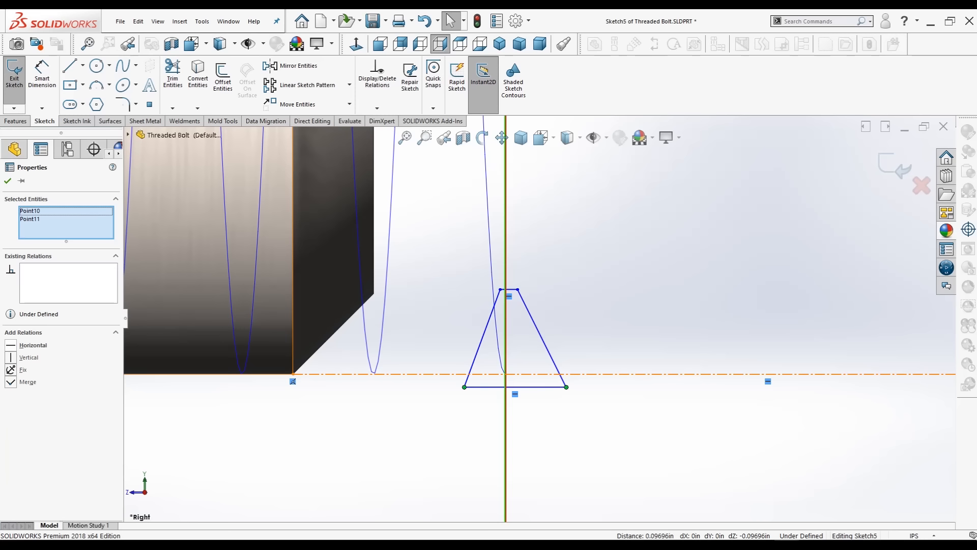
{"action": "left_click", "coordinate": [33, 345]}
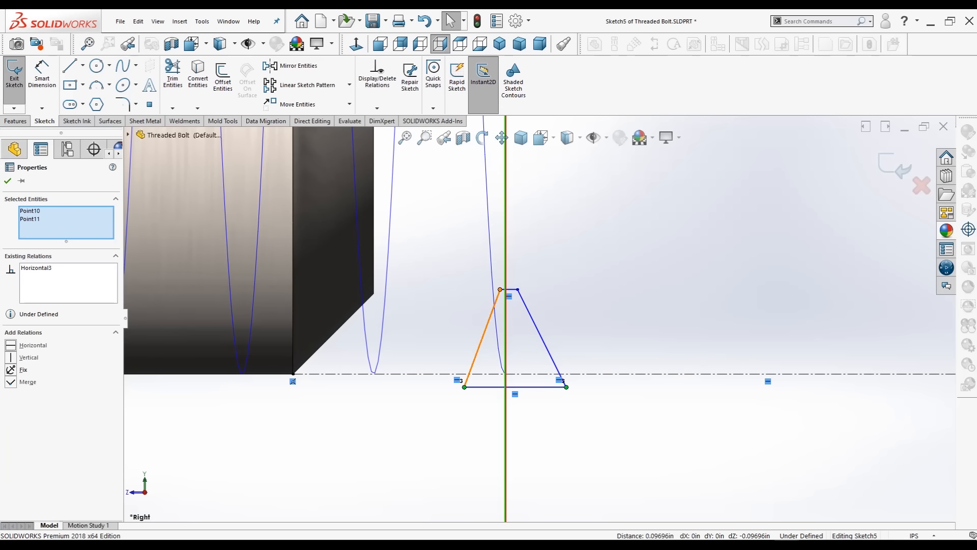
{"action": "left_click", "coordinate": [500, 289]}
{"action": "left_click", "coordinate": [518, 289], "text": "ctrl"}
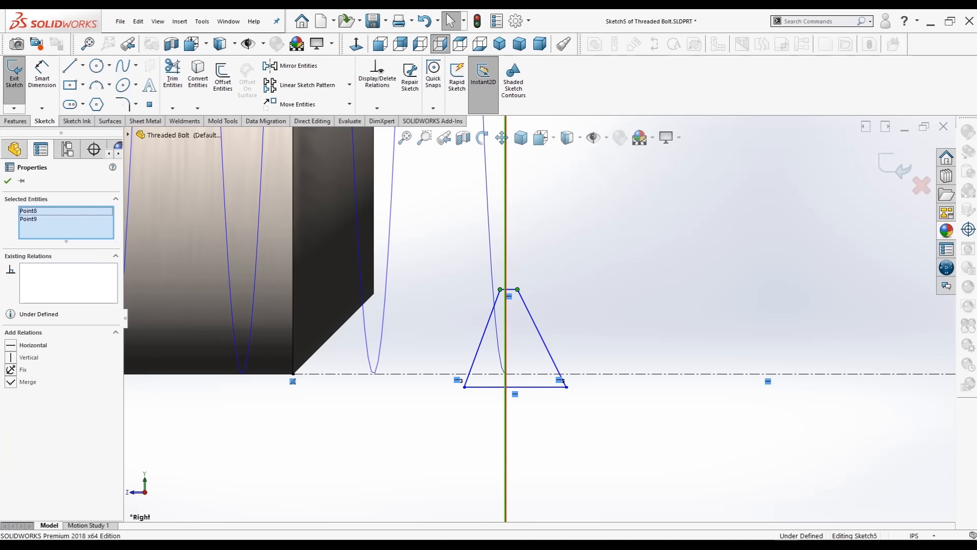
{"action": "left_click", "coordinate": [33, 345]}
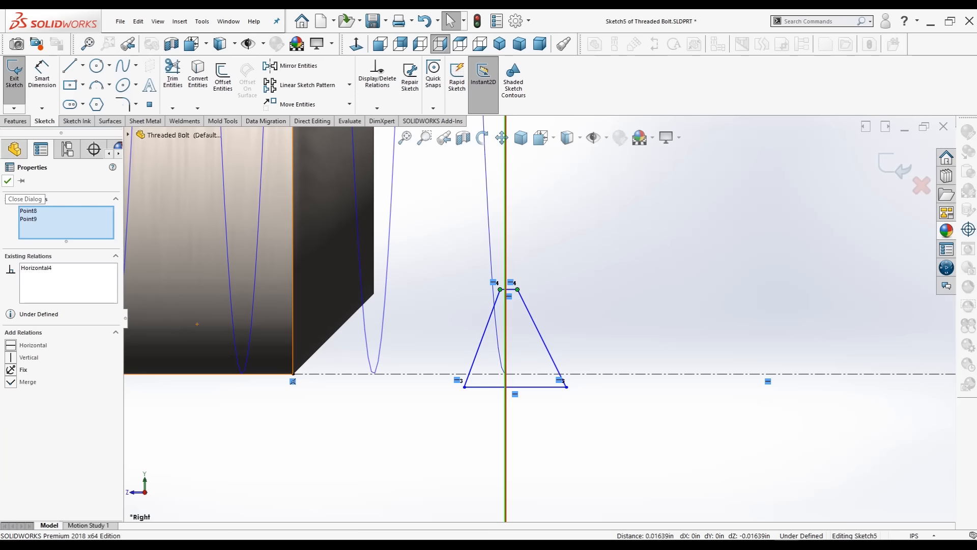
{"action": "left_click", "coordinate": [8, 181]}
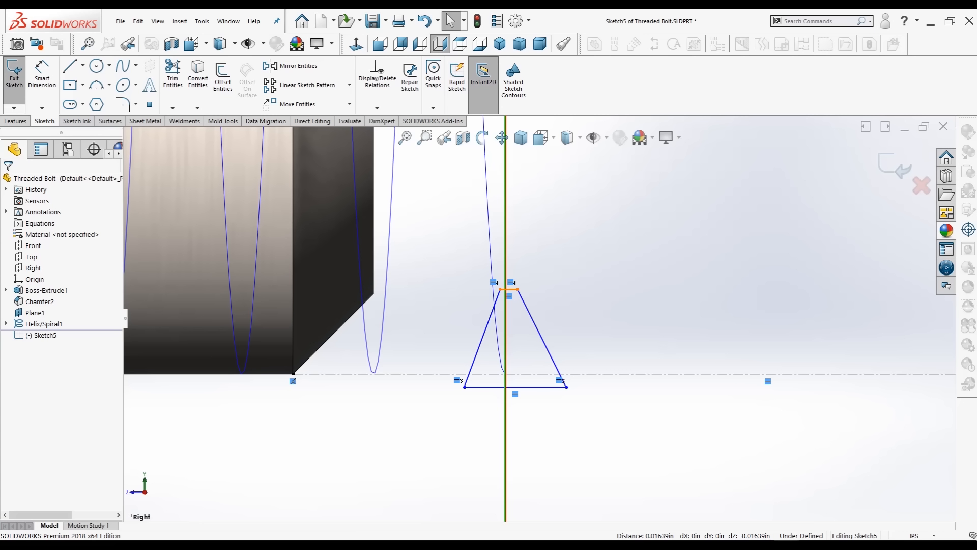
{"action": "scroll", "coordinate": [508, 290], "scroll_direction": "down", "scroll_amount": 2}
{"action": "scroll", "coordinate": [520, 300], "scroll_direction": "down", "scroll_amount": 1}
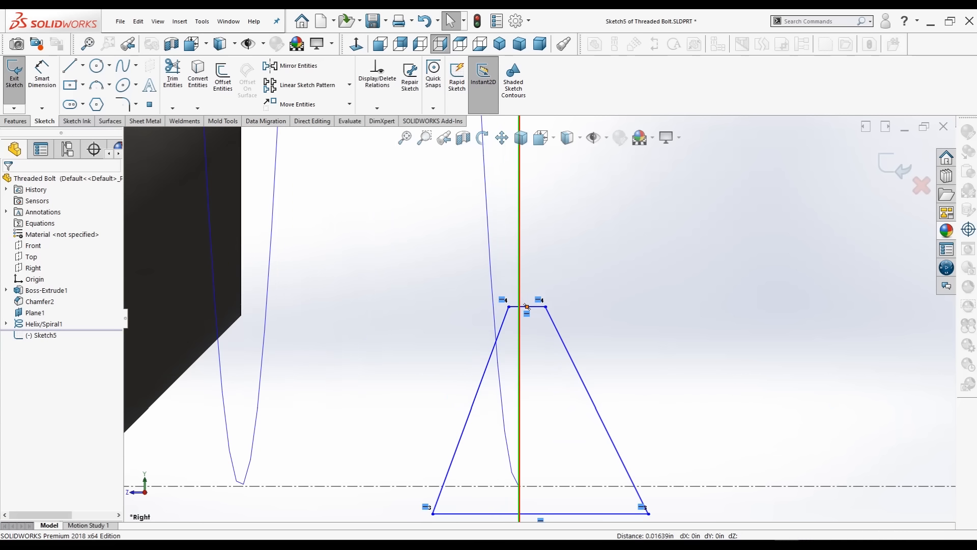
{"action": "left_click", "coordinate": [525, 307]}
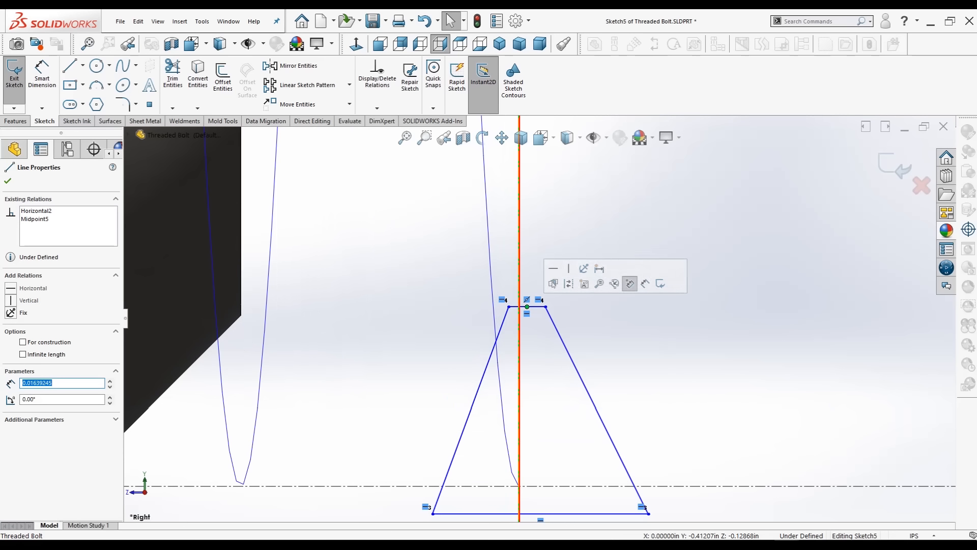
{"action": "left_click", "coordinate": [519, 282]}
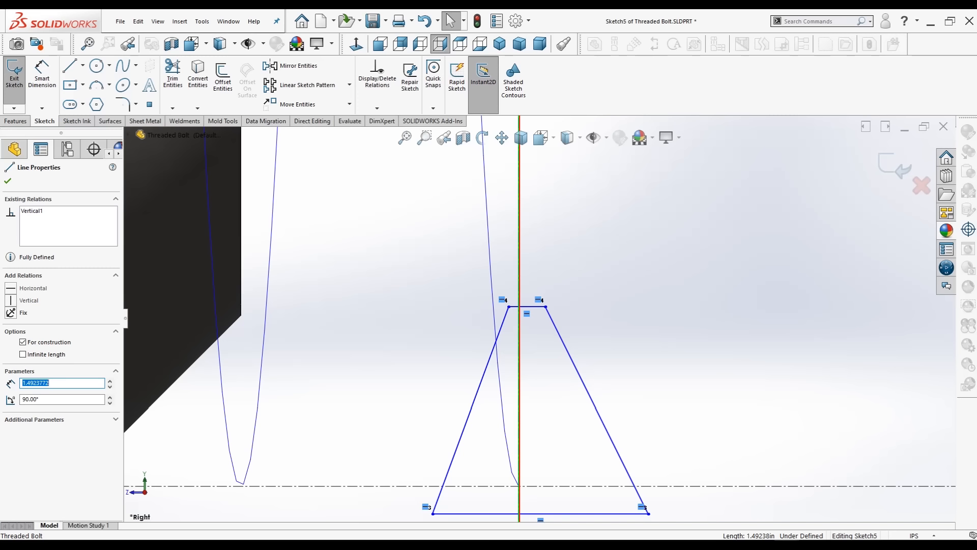
{"action": "left_click", "coordinate": [527, 306], "text": "ctrl"}
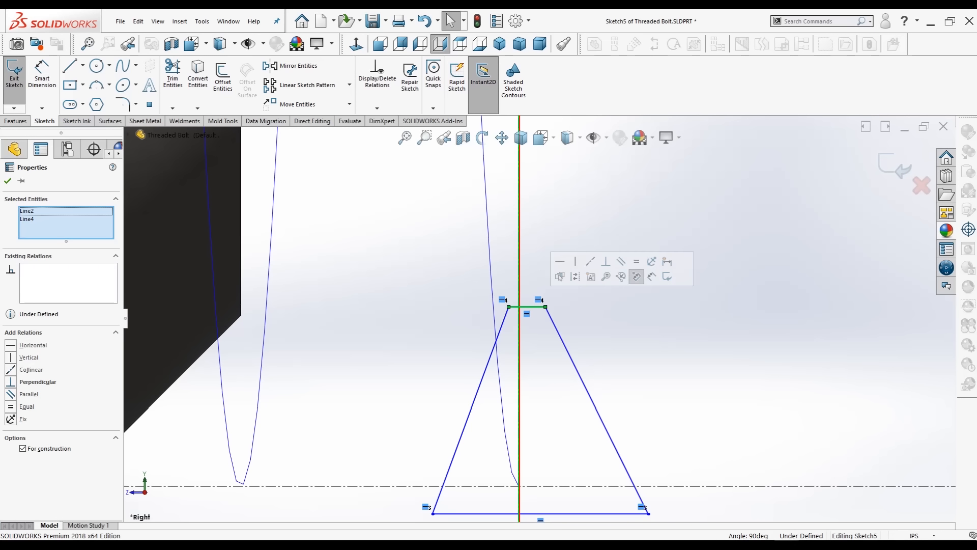
{"action": "key", "text": "Escape"}
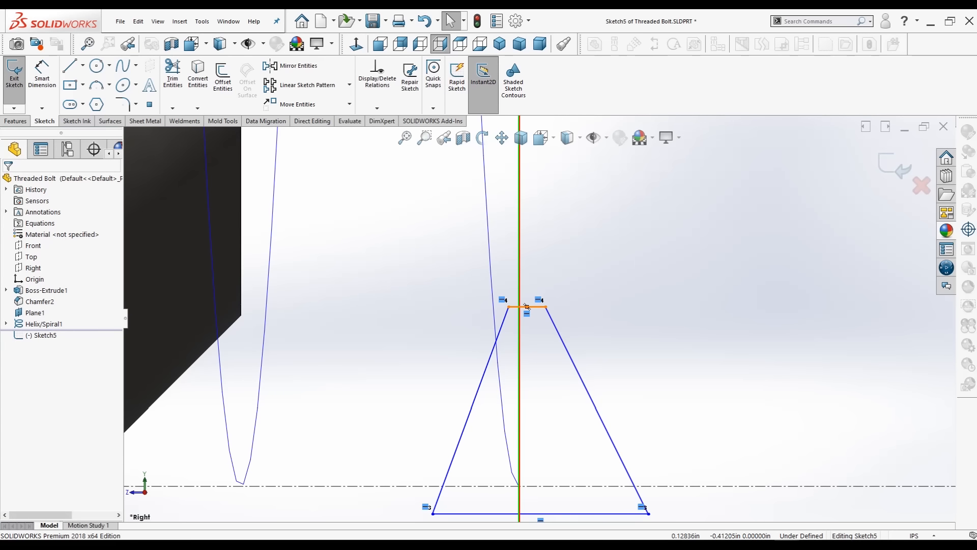
Step: Add a Midpoint relation between the midpoint of the profile's top edge and the vertical centerline
{"action": "left_click", "coordinate": [519, 306]}
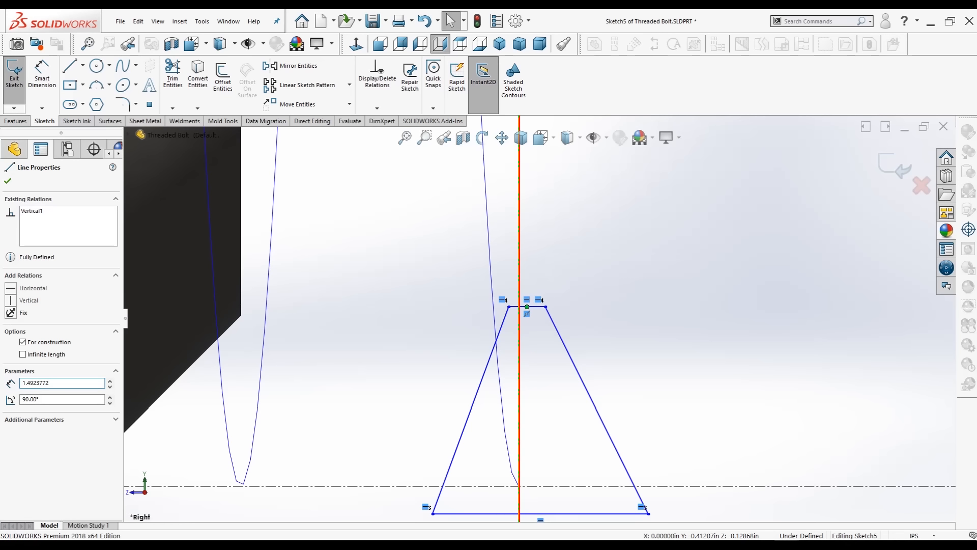
{"action": "left_click", "coordinate": [520, 307], "text": "ctrl"}
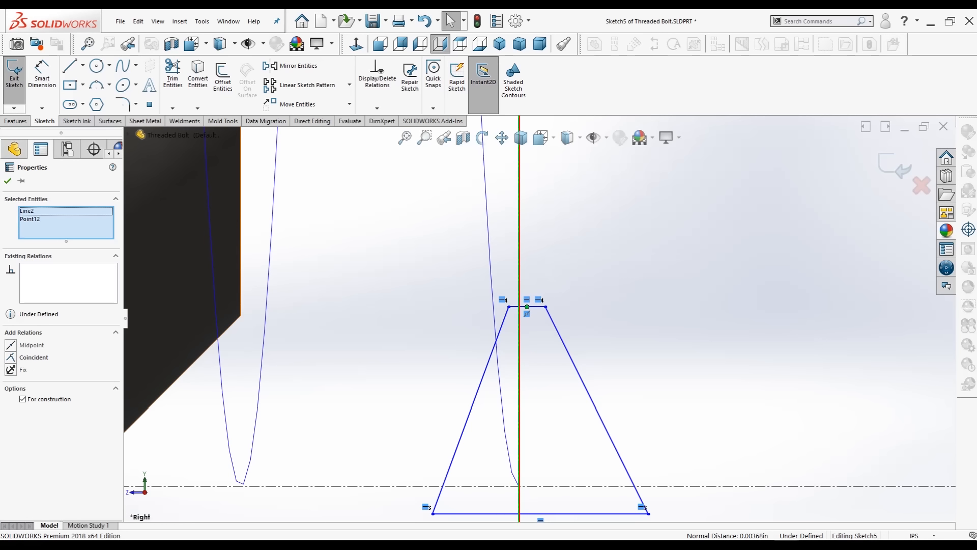
{"action": "left_click", "coordinate": [25, 345]}
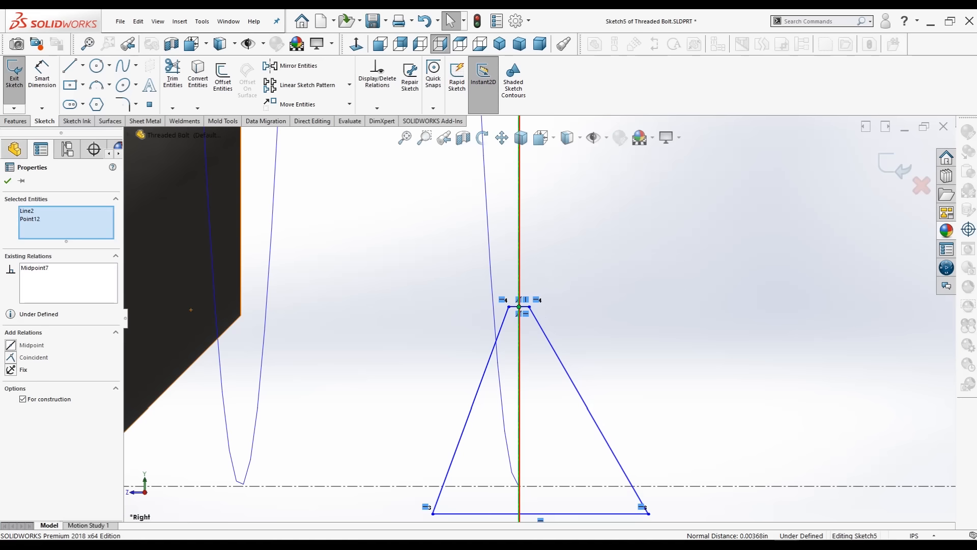
Step: Try a Midpoint relation between the bottom edge's midpoint and the vertical centerline, and delete that relation
{"action": "scroll", "coordinate": [520, 306], "scroll_direction": "up", "scroll_amount": 3}
{"action": "scroll", "coordinate": [567, 458], "scroll_direction": "down", "scroll_amount": 5}
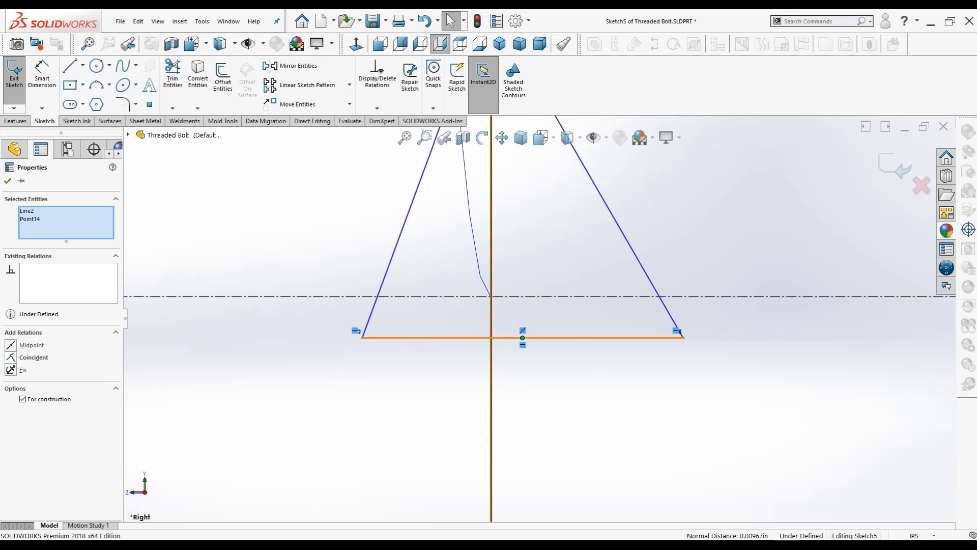
{"action": "left_click", "coordinate": [31, 345]}
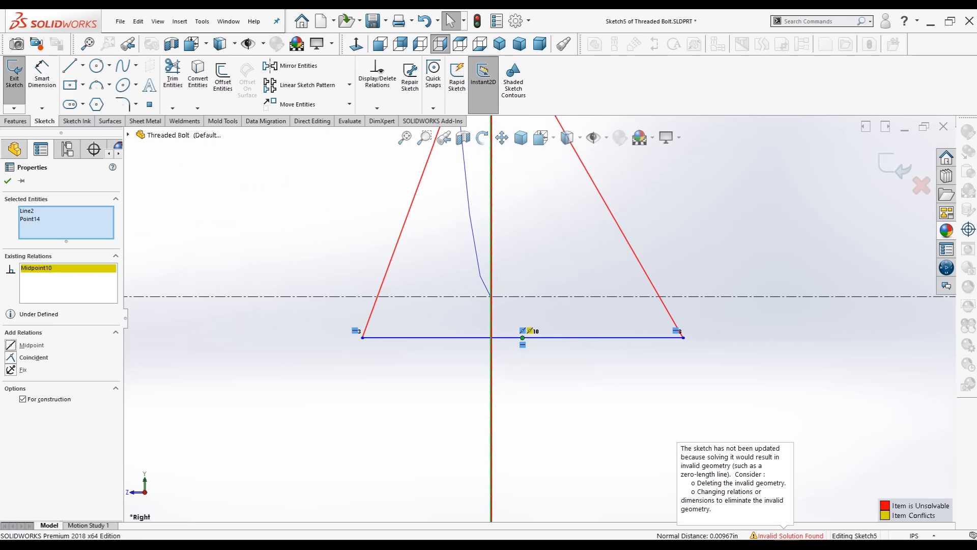
{"action": "right_click", "coordinate": [49, 269]}
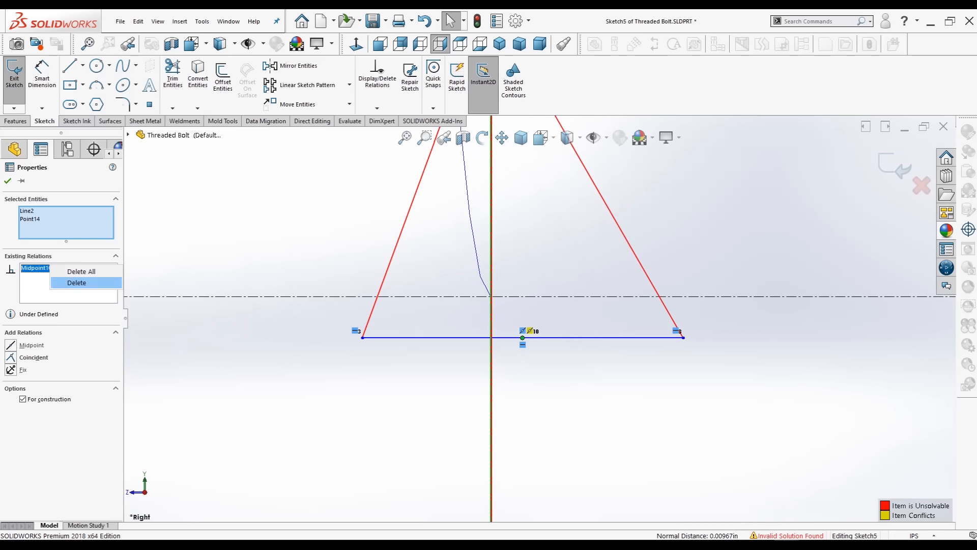
{"action": "left_click", "coordinate": [77, 283]}
{"action": "key", "text": "Escape"}
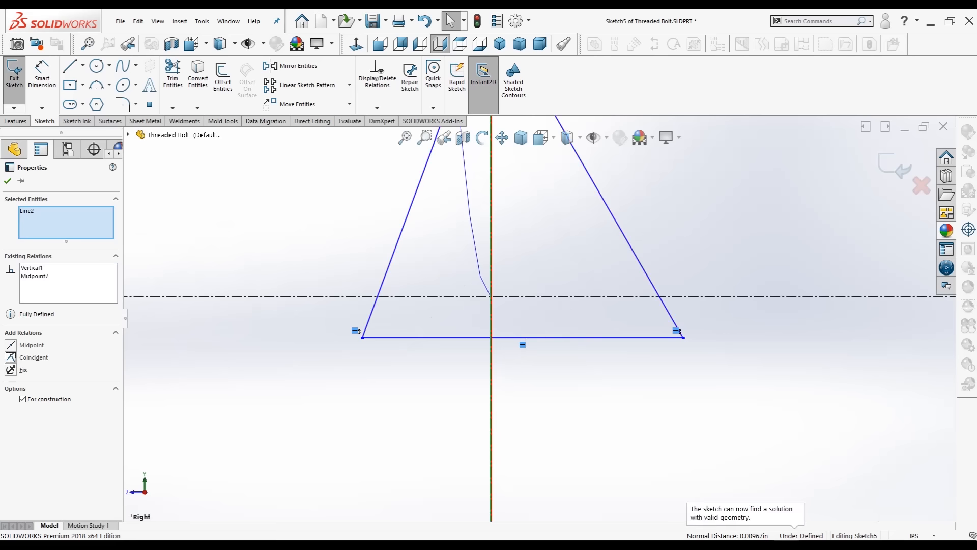
Step: Make the midpoint of the profile's bottom edge coincident with the vertical centerline
{"action": "left_click", "coordinate": [505, 337]}
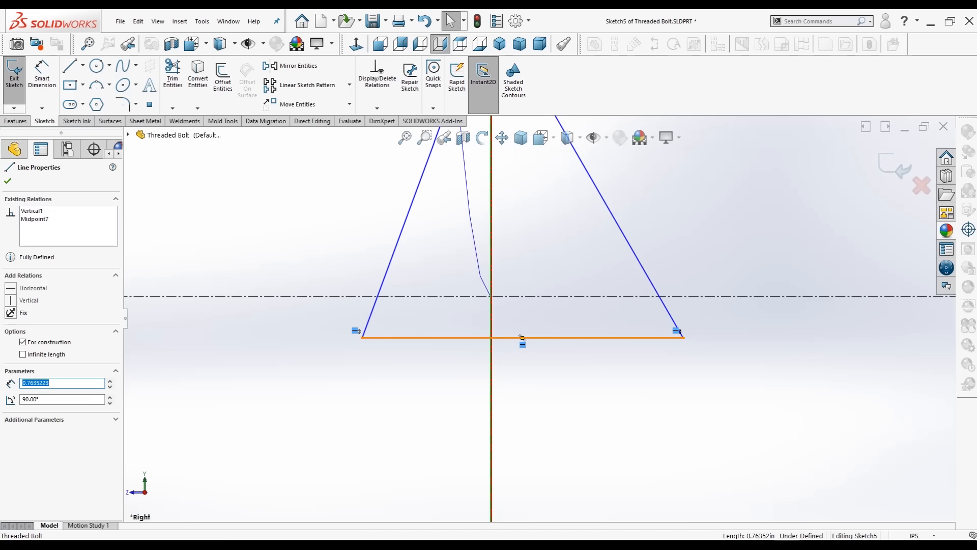
{"action": "left_click", "coordinate": [523, 337], "text": "ctrl"}
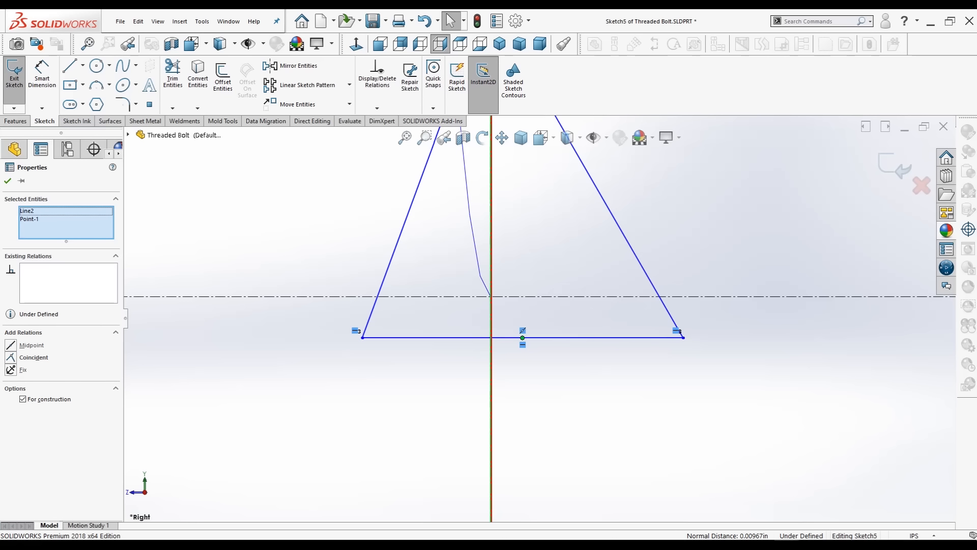
{"action": "left_click", "coordinate": [523, 337], "text": "ctrl"}
{"action": "left_click", "coordinate": [523, 338], "text": "ctrl"}
{"action": "left_click", "coordinate": [32, 357]}
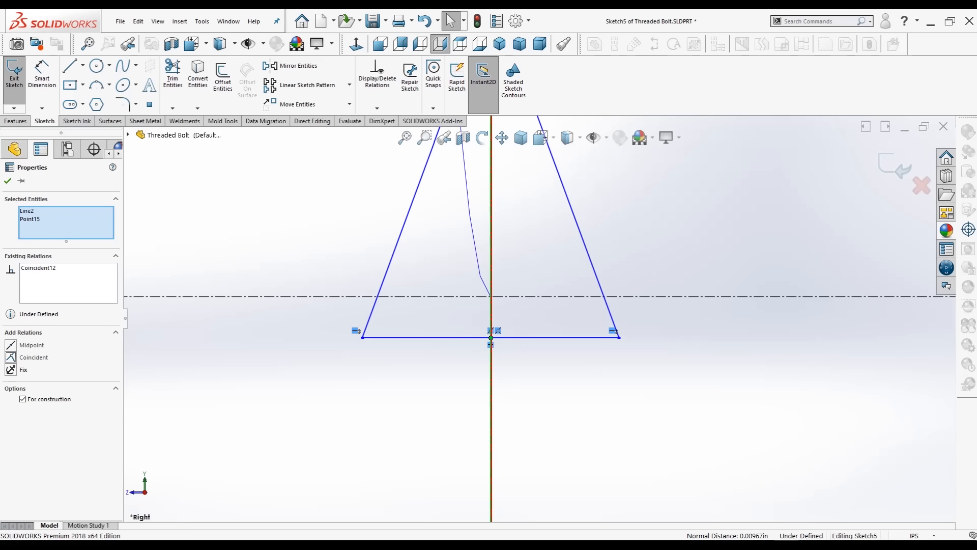
{"action": "key", "text": "Escape"}
Step: Dimension the length of the profile's short top edge as 0.0158 in
{"action": "scroll", "coordinate": [539, 318], "scroll_direction": "up", "scroll_amount": 5}
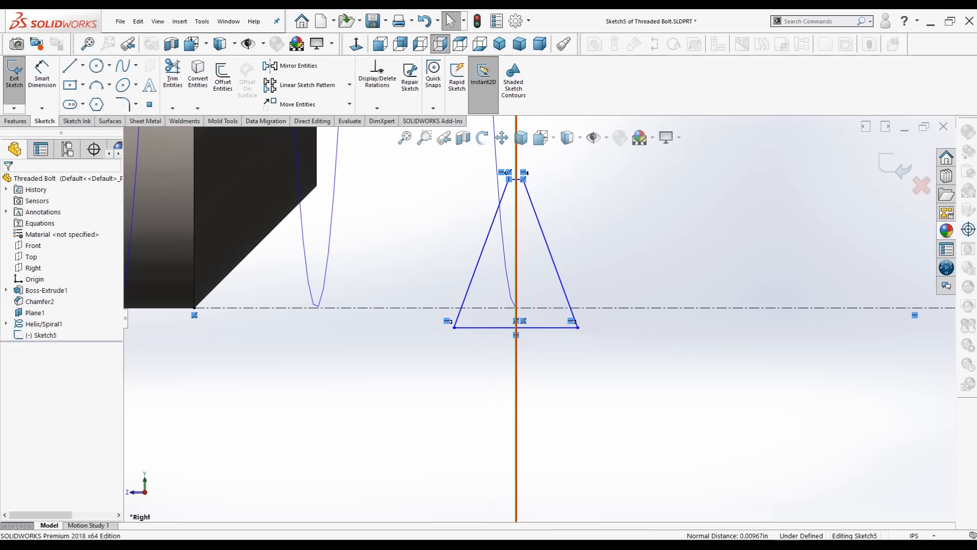
{"action": "scroll", "coordinate": [560, 229], "scroll_direction": "down", "scroll_amount": 3}
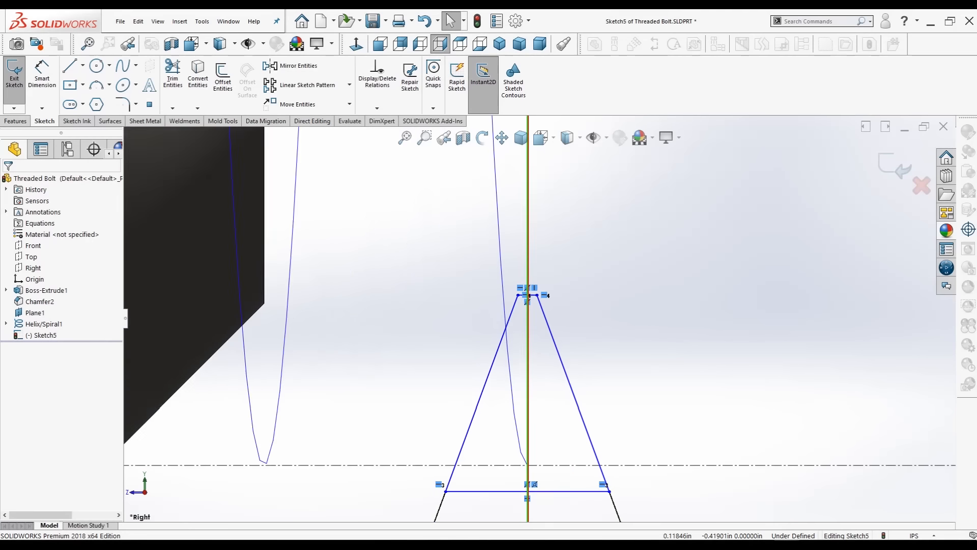
{"action": "scroll", "coordinate": [532, 285], "scroll_direction": "down", "scroll_amount": 5}
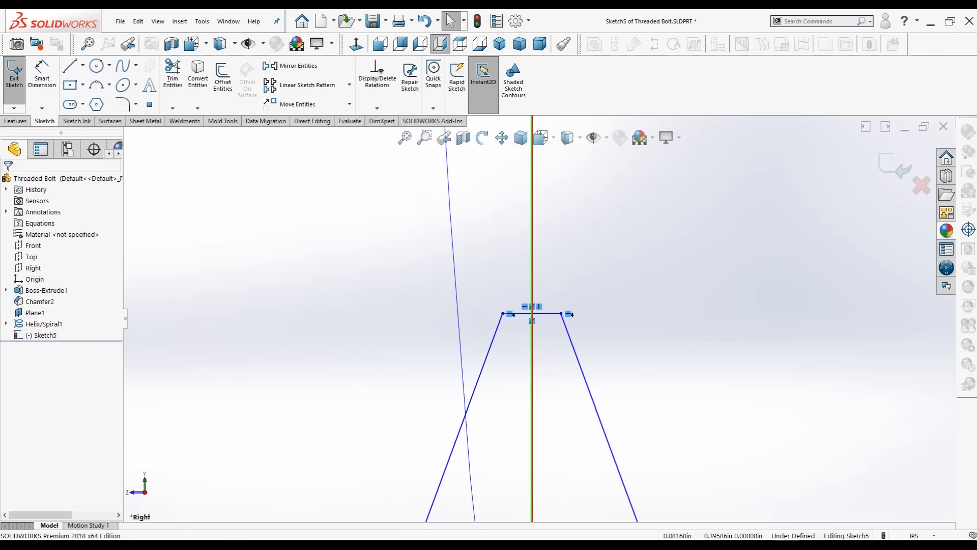
{"action": "left_click", "coordinate": [42, 76]}
{"action": "left_click", "coordinate": [547, 313]}
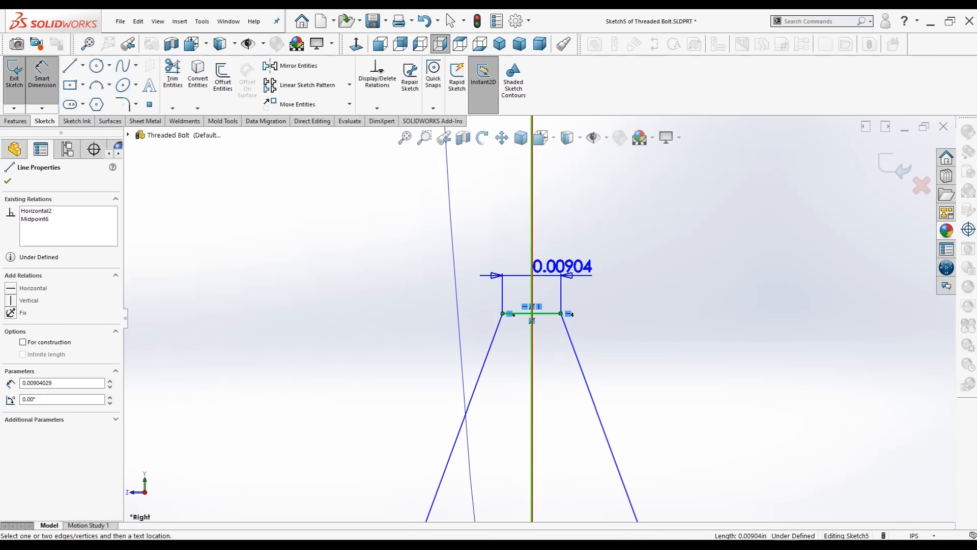
{"action": "left_click", "coordinate": [596, 255]}
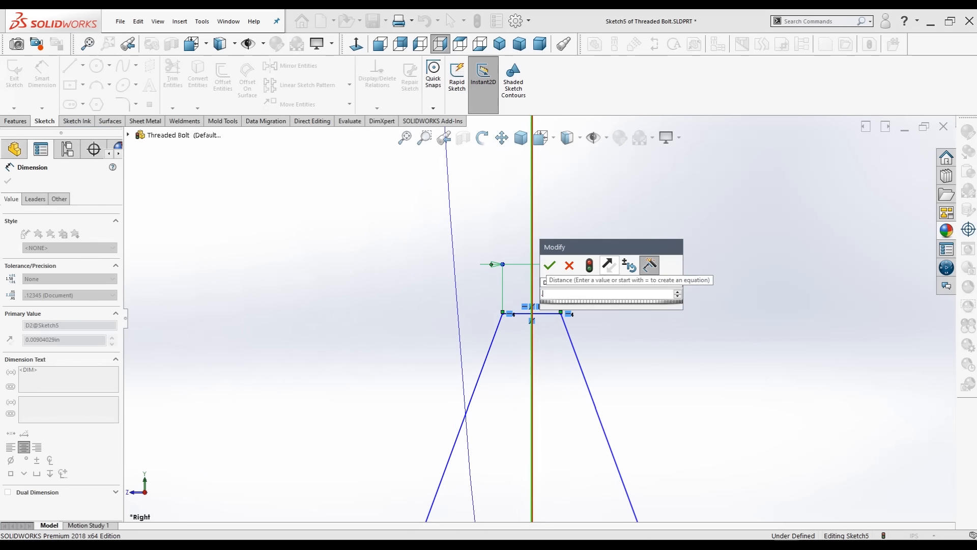
{"action": "type", "text": ".0"}
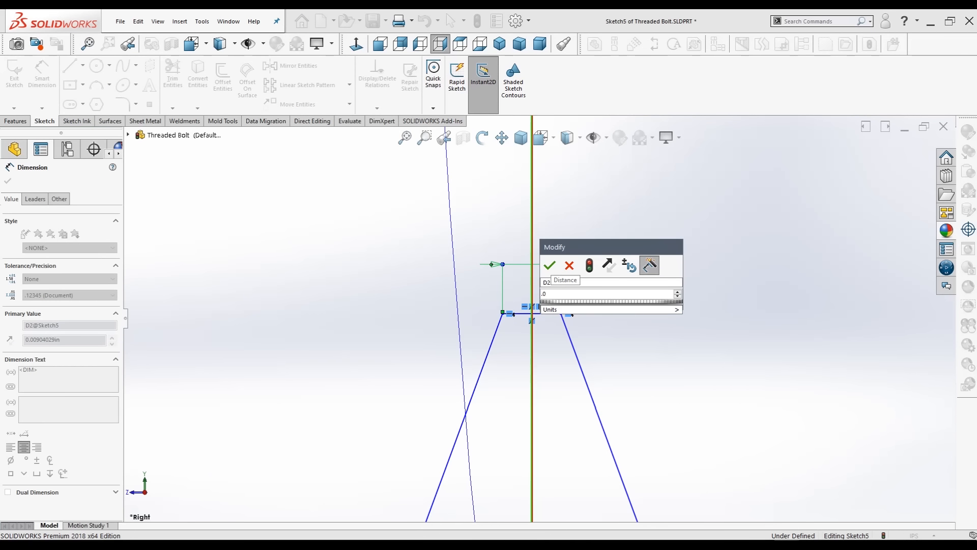
{"action": "type", "text": "1580"}
{"action": "key", "text": "Return"}
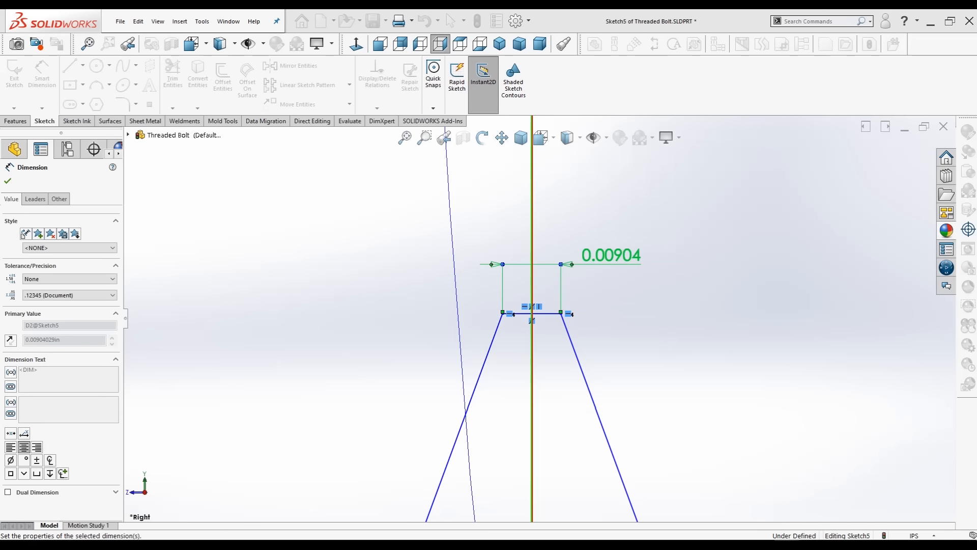
Step: Dimension the vertical distance between the profile's top edge and the horizontal centerline as 0.0767 in
{"action": "scroll", "coordinate": [566, 379], "scroll_direction": "up", "scroll_amount": 10}
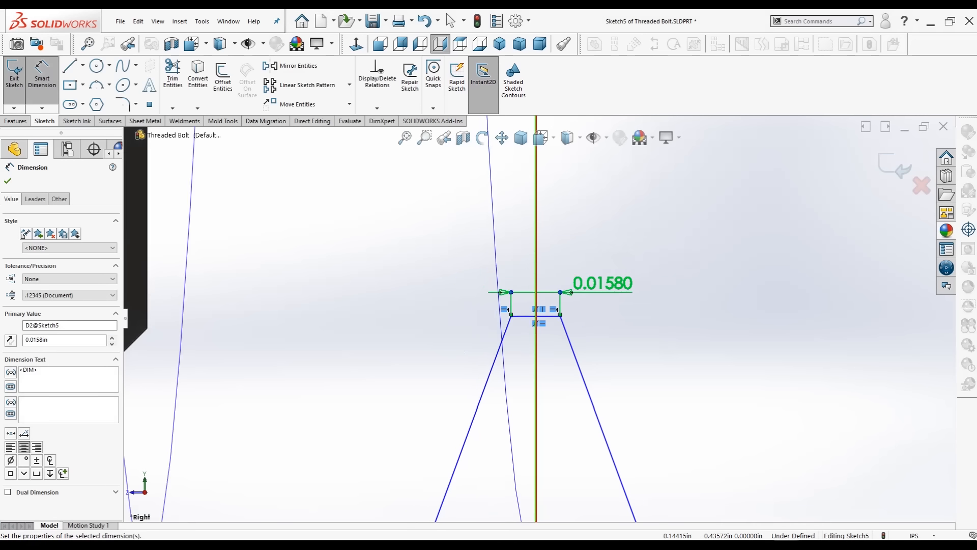
{"action": "scroll", "coordinate": [520, 280], "scroll_direction": "down", "scroll_amount": 1}
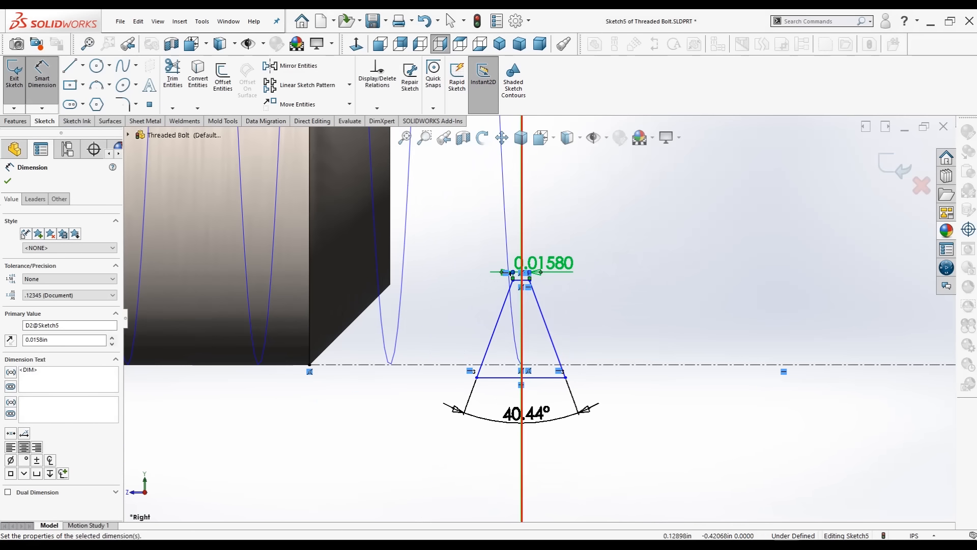
{"action": "scroll", "coordinate": [520, 272], "scroll_direction": "down", "scroll_amount": 5}
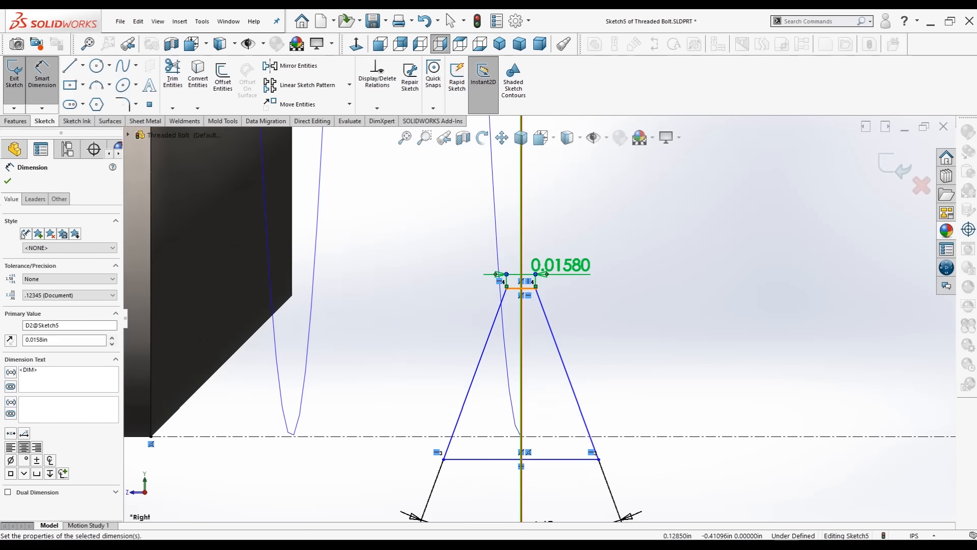
{"action": "left_click", "coordinate": [527, 293]}
{"action": "scroll", "coordinate": [539, 321], "scroll_direction": "up", "scroll_amount": 3}
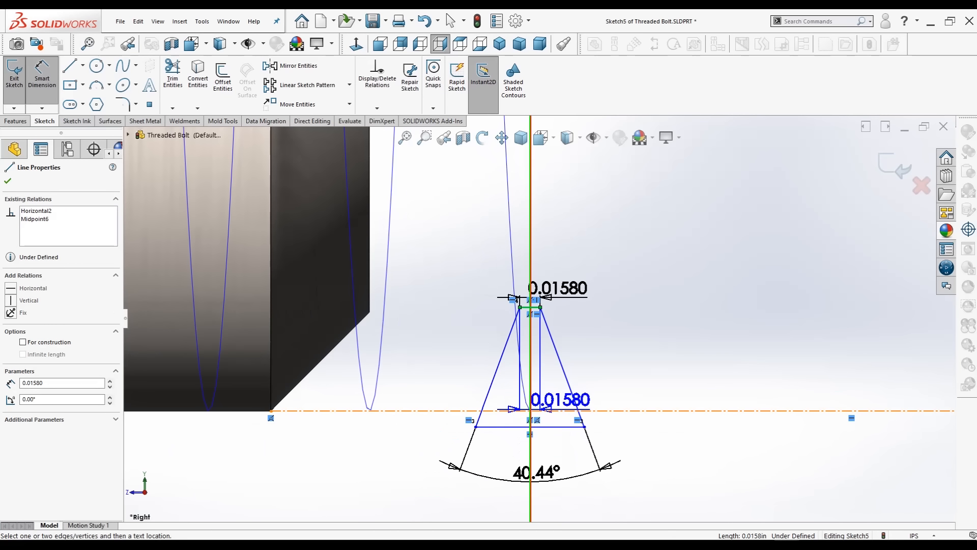
{"action": "left_click", "coordinate": [560, 410]}
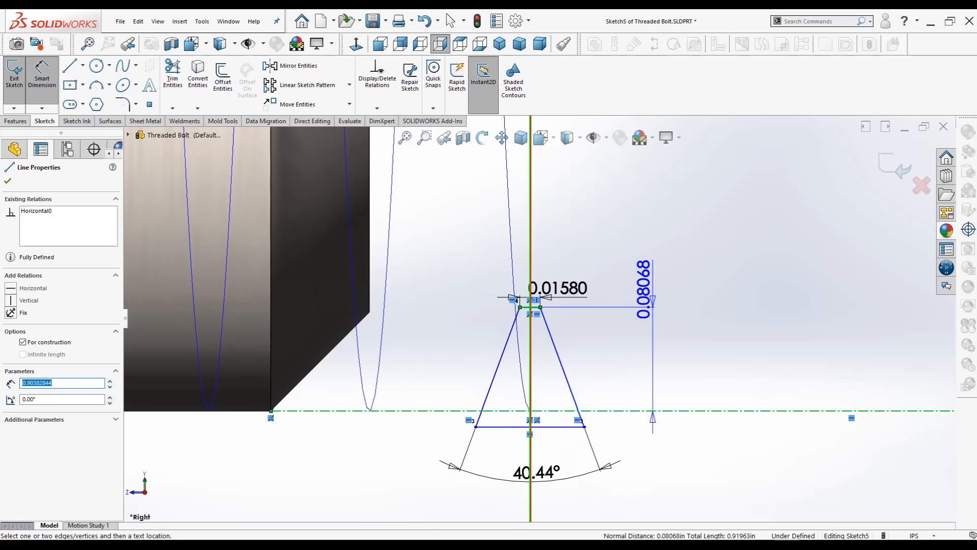
{"action": "left_click", "coordinate": [645, 257]}
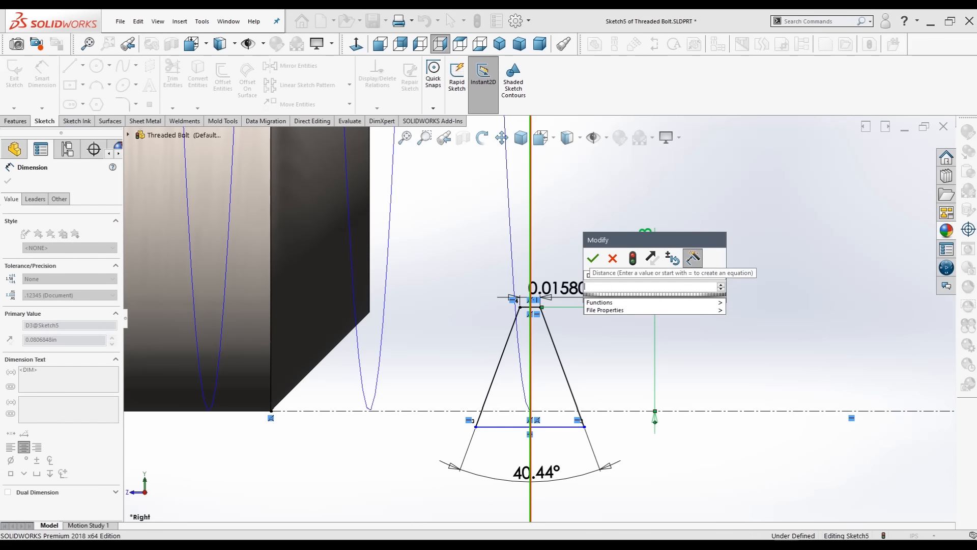
{"action": "type", "text": ".0"}
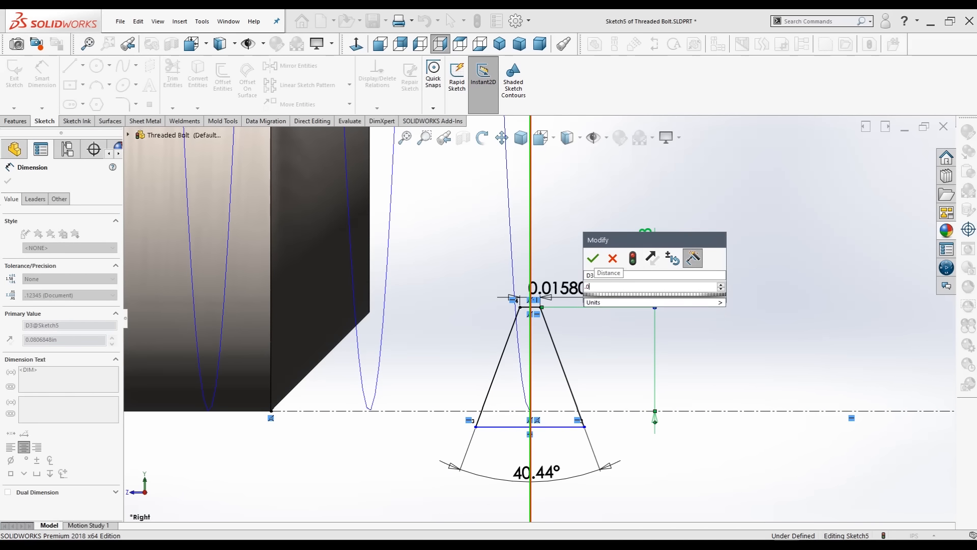
{"action": "type", "text": "8068"}
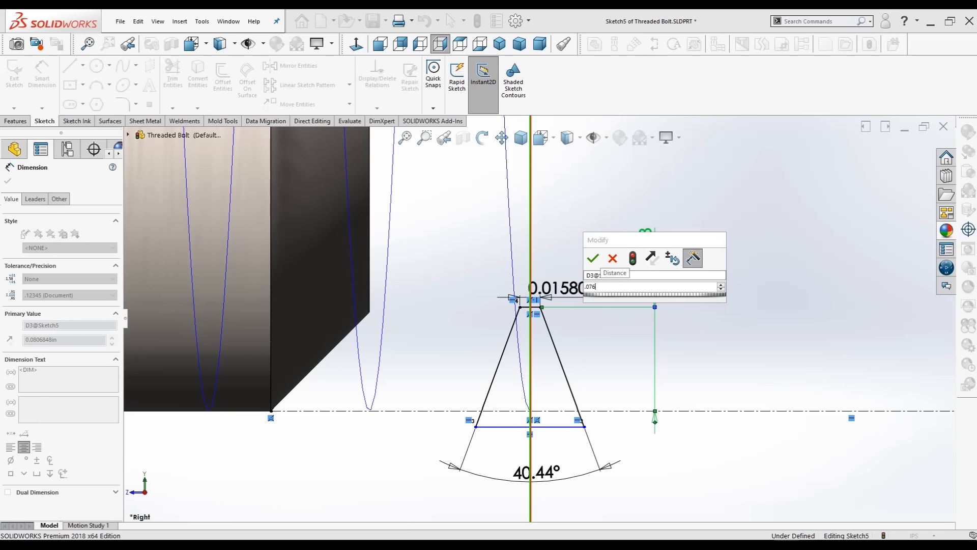
{"action": "key", "text": "Return"}
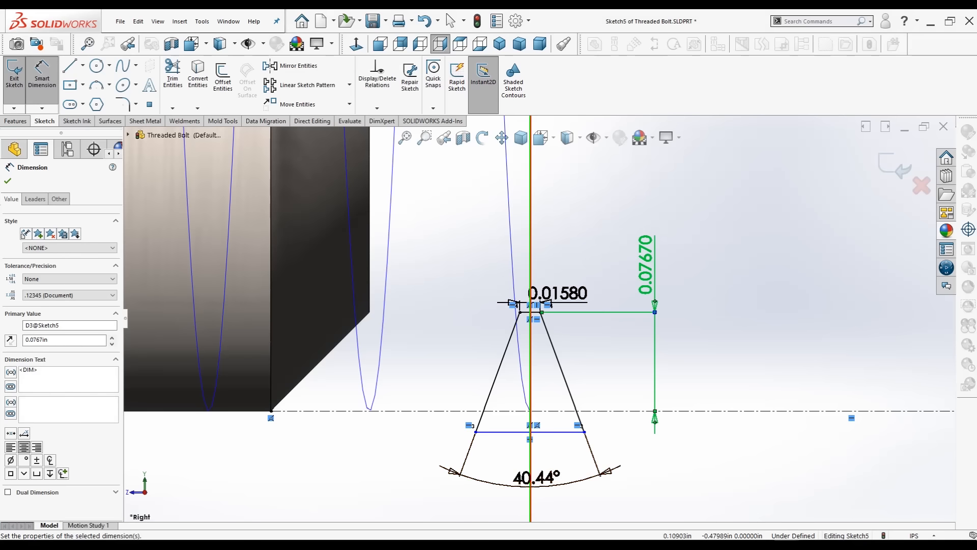
Step: Set the angle between the profile's two slanted sides to 60 degrees
{"action": "scroll", "coordinate": [532, 265], "scroll_direction": "up", "scroll_amount": 3}
{"action": "scroll", "coordinate": [549, 425], "scroll_direction": "down", "scroll_amount": 3}
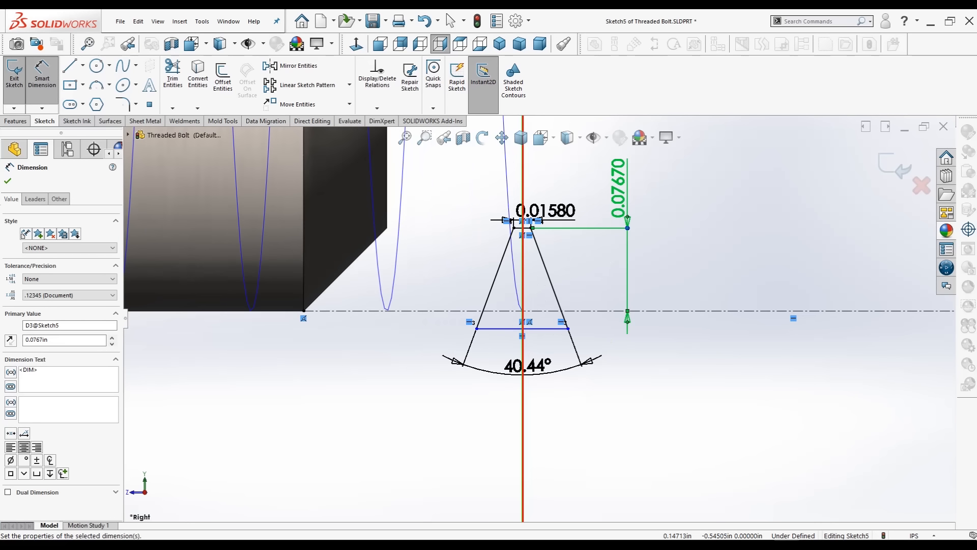
{"action": "key", "text": "Escape"}
{"action": "left_click", "coordinate": [532, 365]}
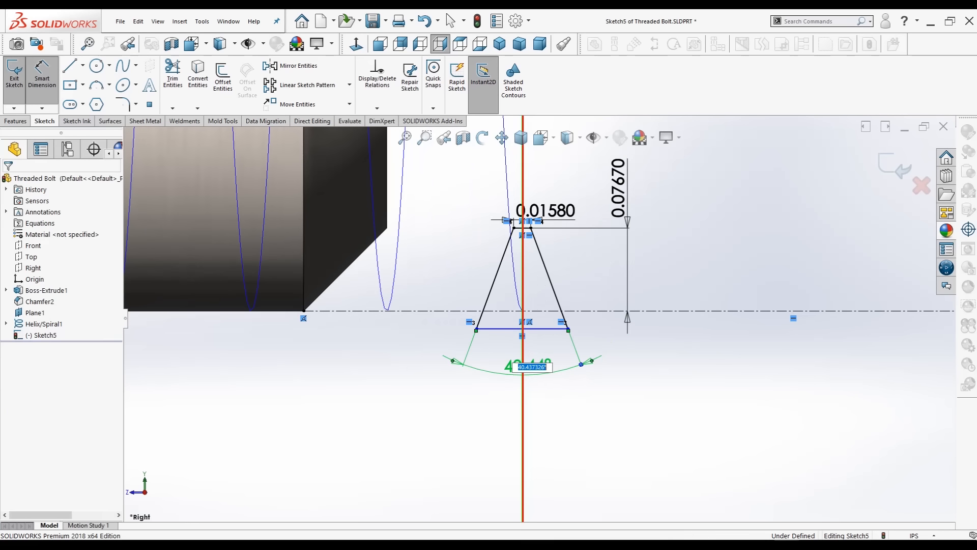
{"action": "key", "text": "BackSpace"}
{"action": "type", "text": "60"}
{"action": "key", "text": "Return"}
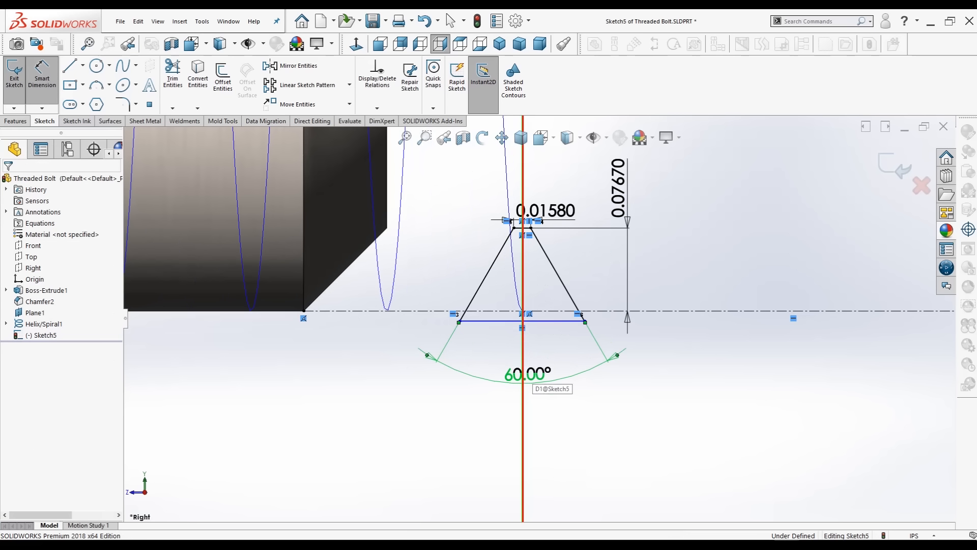
{"action": "scroll", "coordinate": [540, 316], "scroll_direction": "up", "scroll_amount": 2}
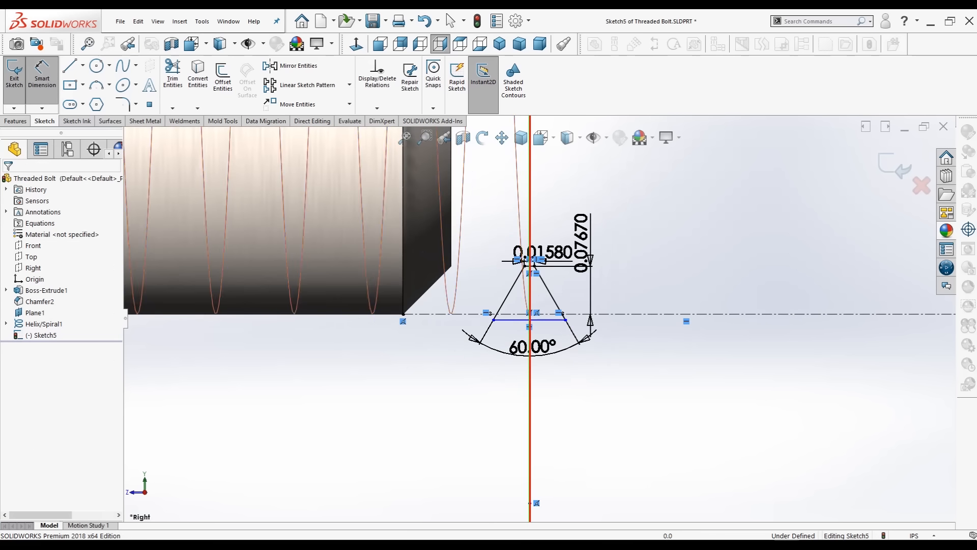
Step: Finish the dimensions of the trapezoidal thread profile and close its sketch
{"action": "scroll", "coordinate": [445, 295], "scroll_direction": "down", "scroll_amount": 2}
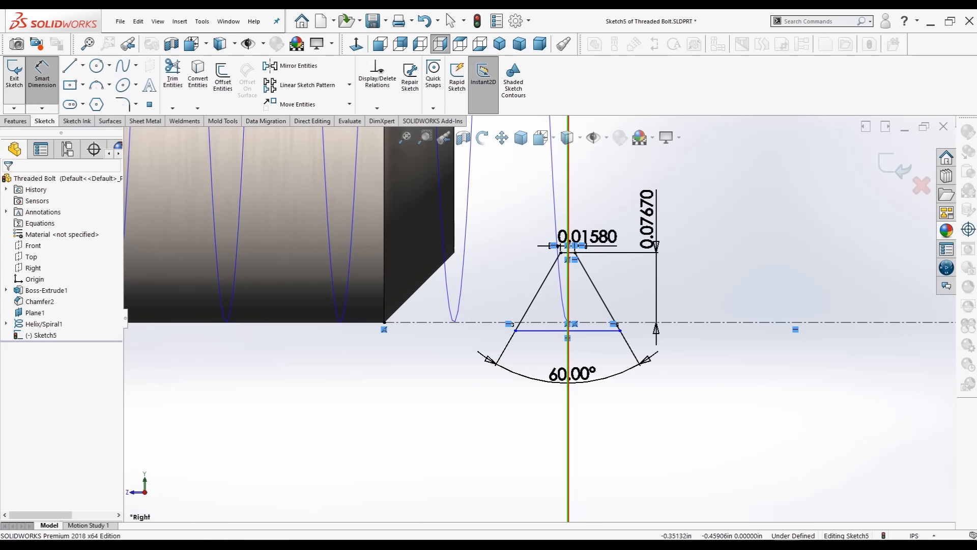
{"action": "left_click", "coordinate": [42, 76]}
{"action": "scroll", "coordinate": [539, 315], "scroll_direction": "up", "scroll_amount": 1}
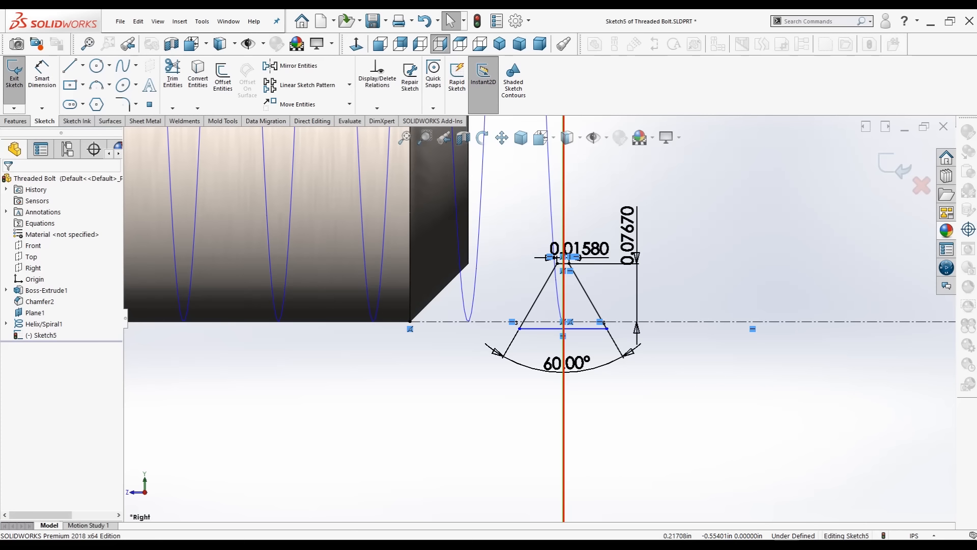
{"action": "left_click", "coordinate": [15, 120]}
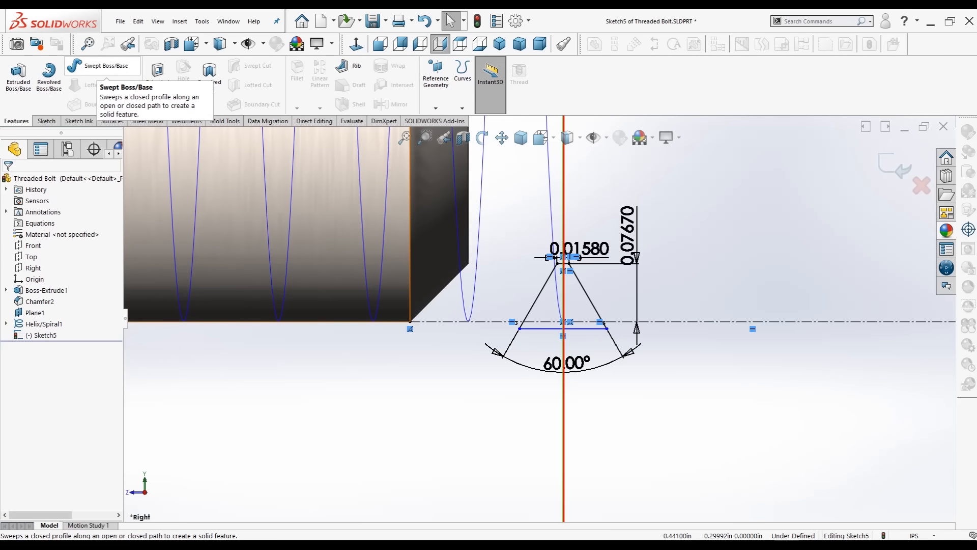
{"action": "left_click", "coordinate": [46, 120]}
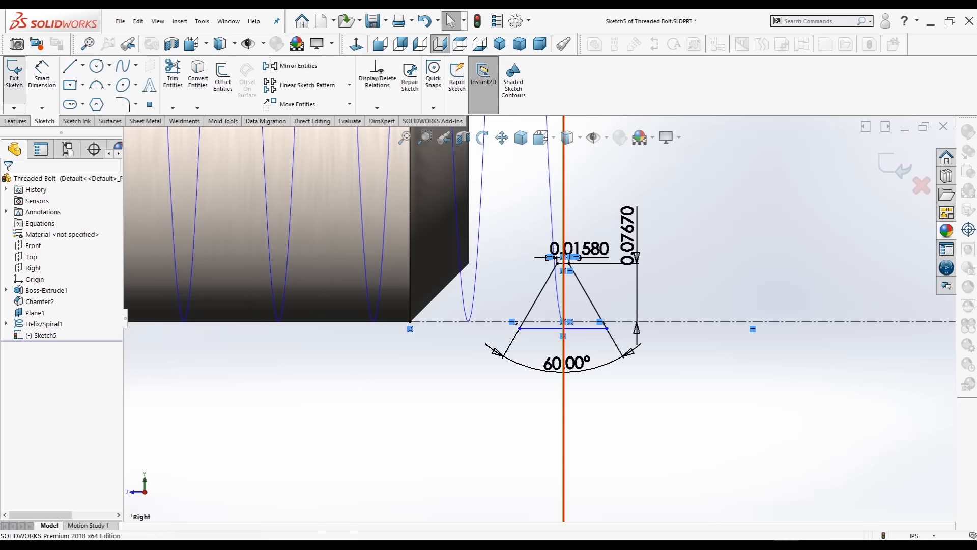
{"action": "left_click", "coordinate": [14, 77]}
Step: Create a swept cut of the trapezoidal thread profile along the helix to form the bolt's threads
{"action": "left_click", "coordinate": [15, 122]}
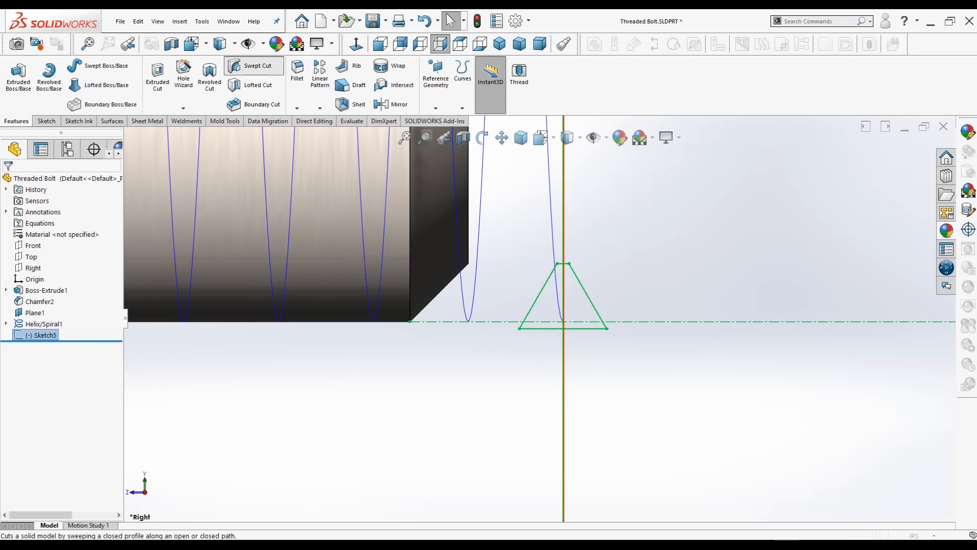
{"action": "left_click", "coordinate": [253, 66]}
{"action": "scroll", "coordinate": [540, 317], "scroll_direction": "up", "scroll_amount": 10}
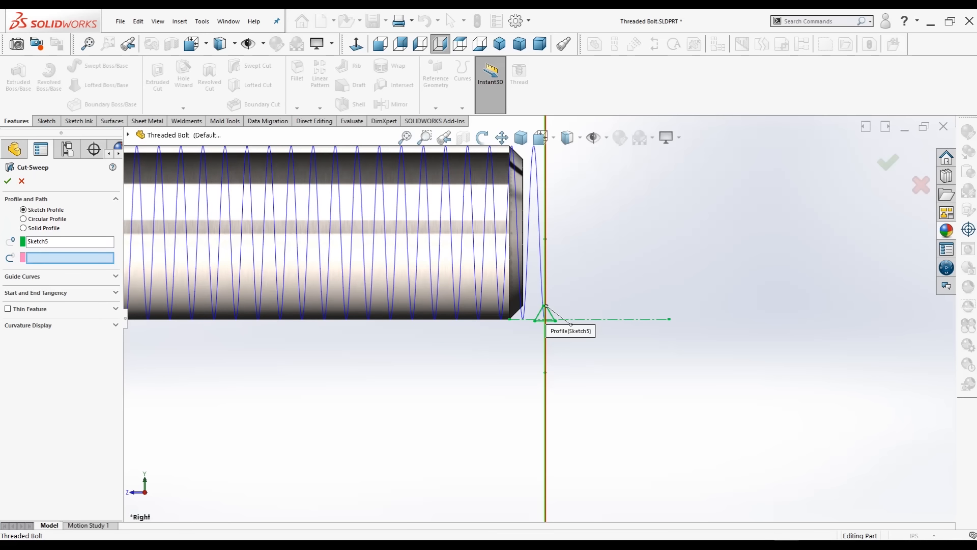
{"action": "left_click", "coordinate": [307, 236]}
{"action": "scroll", "coordinate": [307, 236], "scroll_direction": "up", "scroll_amount": 3}
{"action": "mouse_move", "coordinate": [308, 236]}
{"action": "middle_mouse_down"}
{"action": "mouse_move", "coordinate": [331, 235]}
{"action": "mouse_move", "coordinate": [308, 254]}
{"action": "mouse_move", "coordinate": [291, 253]}
{"action": "mouse_move", "coordinate": [254, 214]}
{"action": "mouse_move", "coordinate": [316, 224]}
{"action": "middle_mouse_up"}
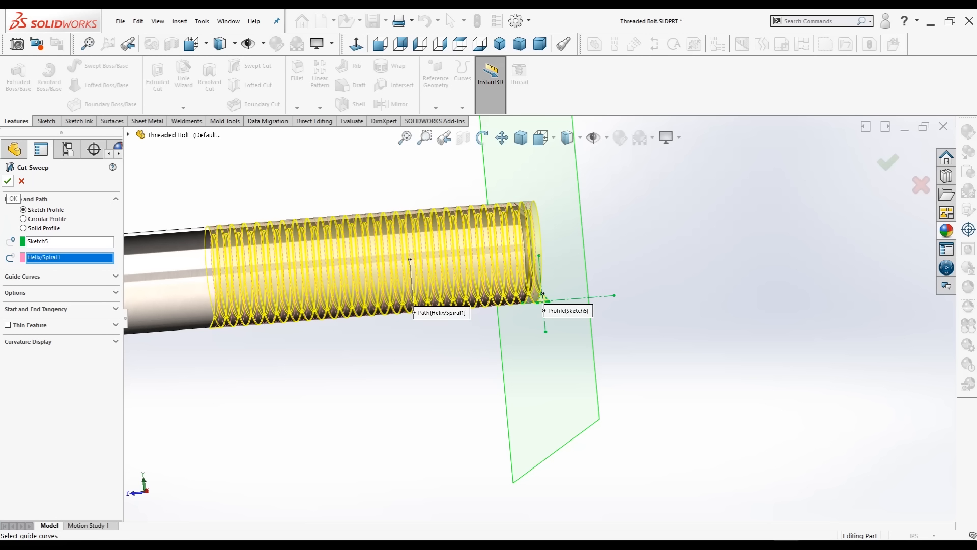
{"action": "left_click", "coordinate": [7, 181]}
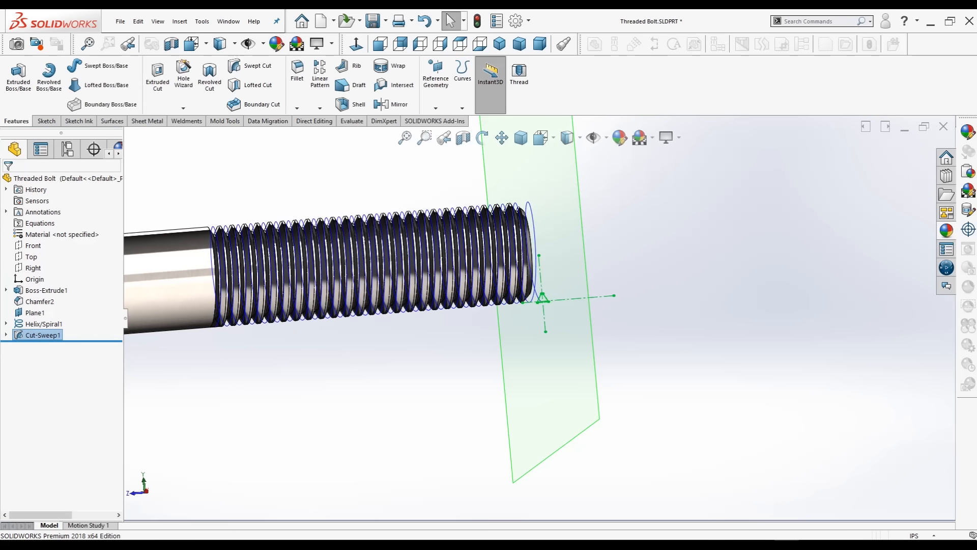
Step: Hide the helix curve and the reference plane Plane1 so that only the threaded shank is displayed
{"action": "left_click", "coordinate": [738, 307]}
{"action": "middle_click_drag", "start_coordinate": [738, 307], "coordinate": [648, 307]}
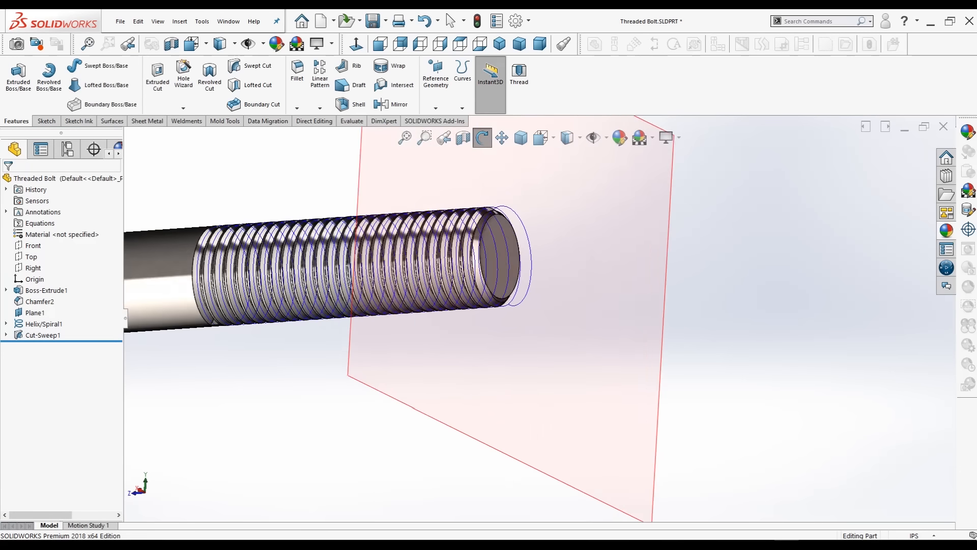
{"action": "key", "text": "ctrl+4"}
{"action": "left_click", "coordinate": [449, 16]}
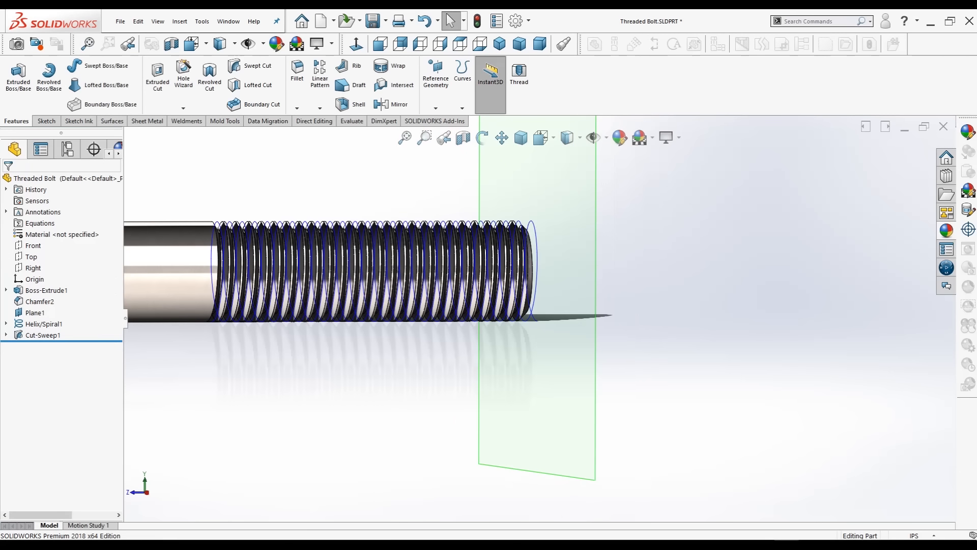
{"action": "left_click", "coordinate": [499, 44]}
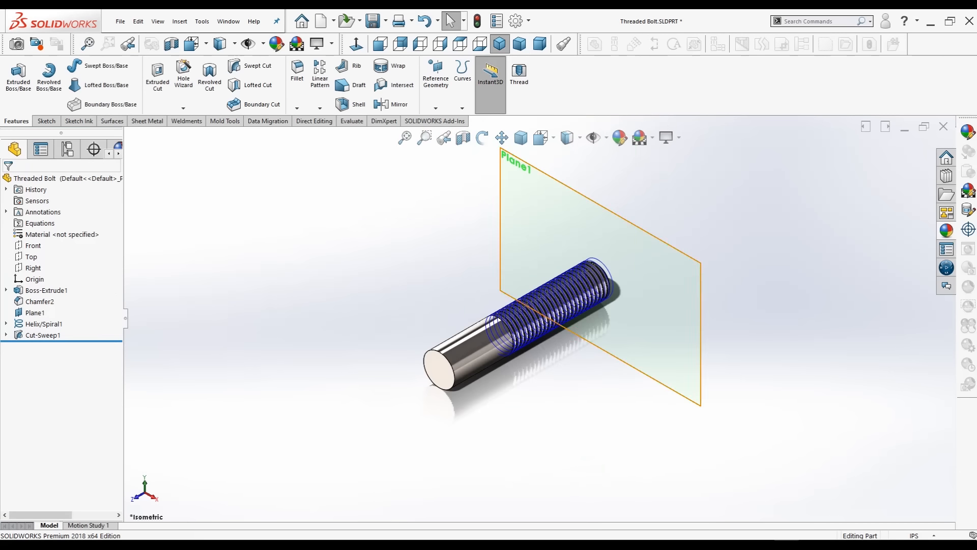
{"action": "scroll", "coordinate": [535, 341], "scroll_direction": "down", "scroll_amount": 5}
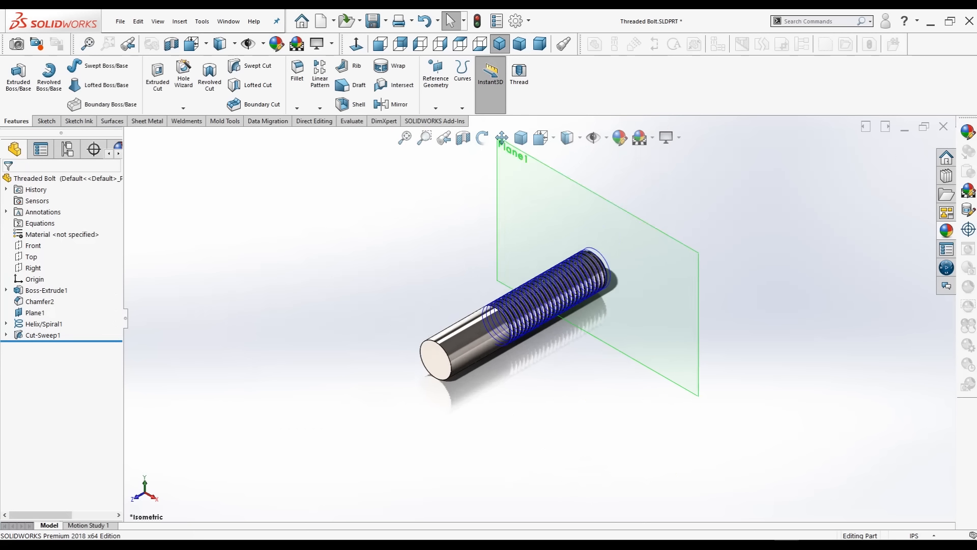
{"action": "mouse_move", "coordinate": [534, 341]}
{"action": "middle_mouse_down"}
{"action": "mouse_move", "coordinate": [496, 339]}
{"action": "mouse_move", "coordinate": [550, 350]}
{"action": "middle_mouse_up"}
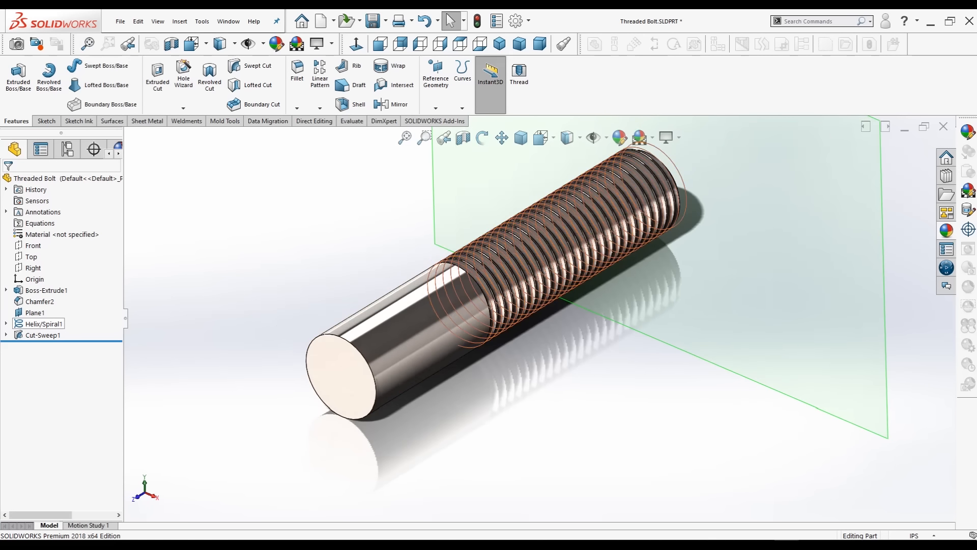
{"action": "left_click", "coordinate": [44, 323]}
{"action": "left_click", "coordinate": [58, 312]}
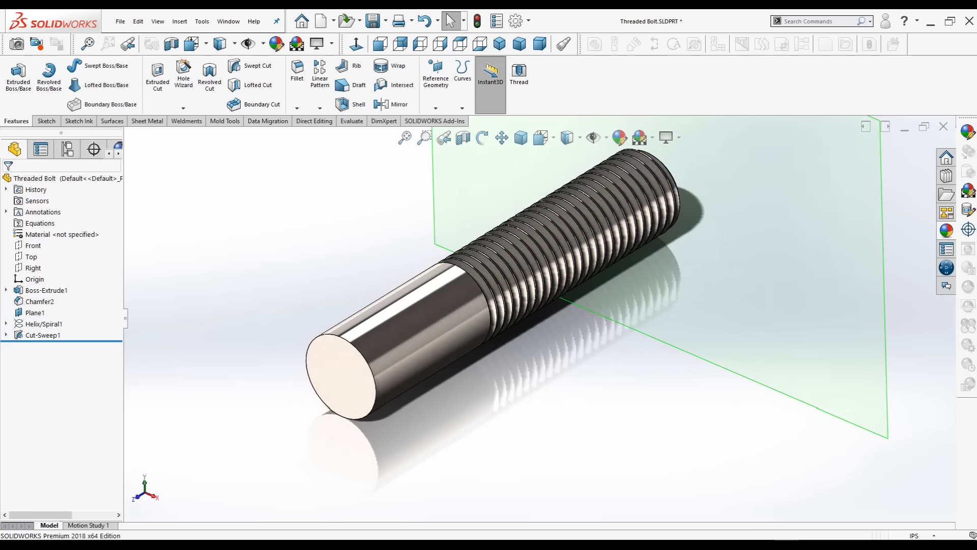
{"action": "left_click", "coordinate": [35, 312]}
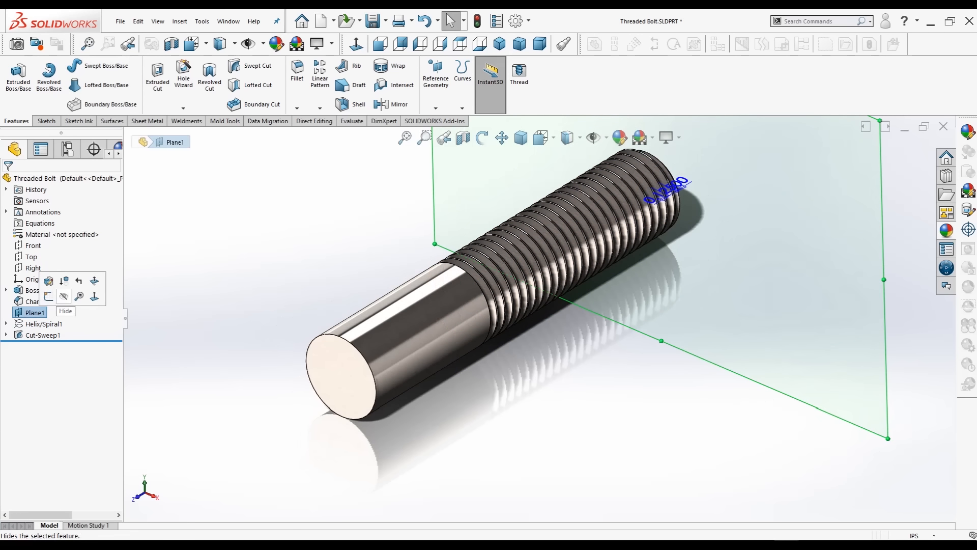
{"action": "left_click", "coordinate": [63, 296]}
Step: Start a sketch on the flat end face at the unthreaded end of the shank
{"action": "scroll", "coordinate": [538, 321], "scroll_direction": "up", "scroll_amount": 3}
{"action": "mouse_move", "coordinate": [539, 321]}
{"action": "middle_mouse_down"}
{"action": "mouse_move", "coordinate": [473, 318]}
{"action": "mouse_move", "coordinate": [540, 328]}
{"action": "middle_mouse_up"}
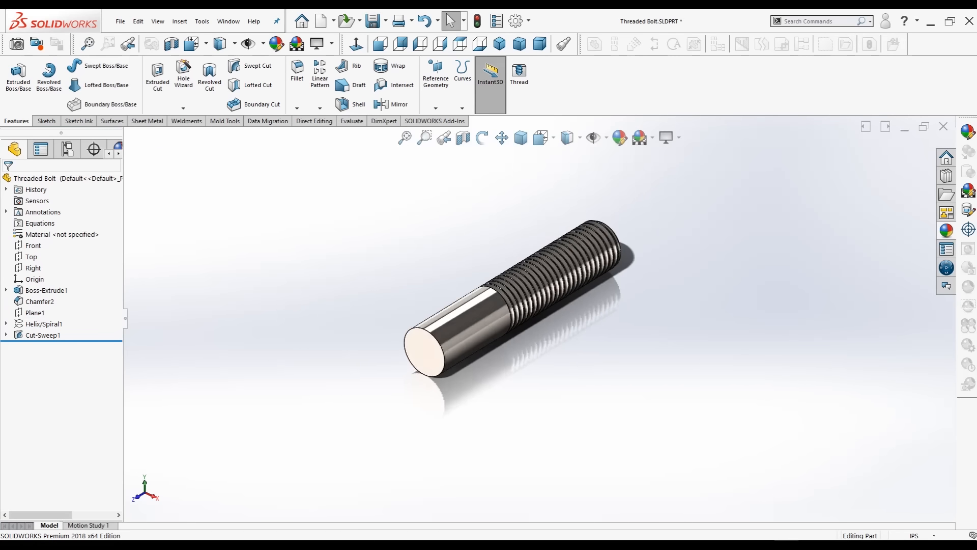
{"action": "scroll", "coordinate": [540, 328], "scroll_direction": "down", "scroll_amount": 4}
{"action": "scroll", "coordinate": [540, 328], "scroll_direction": "up", "scroll_amount": 3}
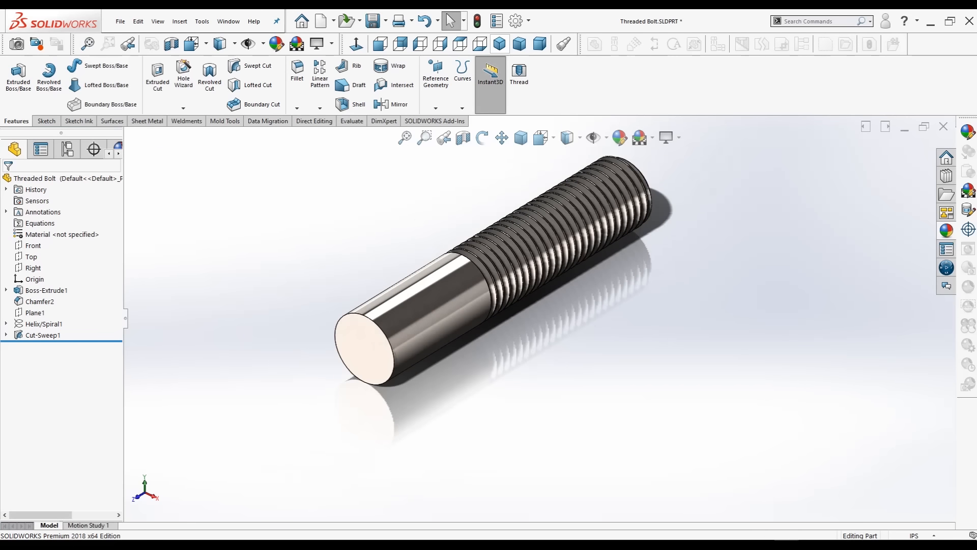
{"action": "left_click", "coordinate": [499, 43]}
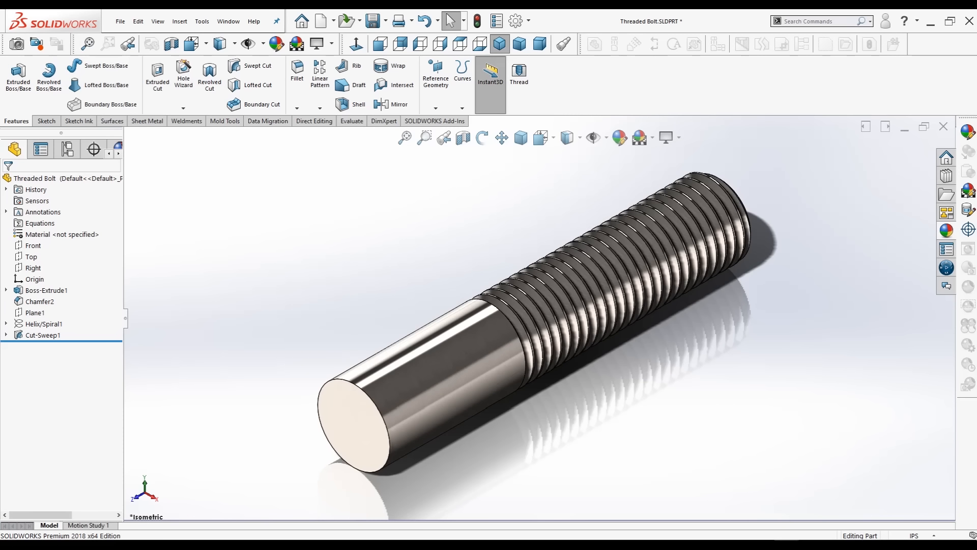
{"action": "left_click", "coordinate": [367, 412]}
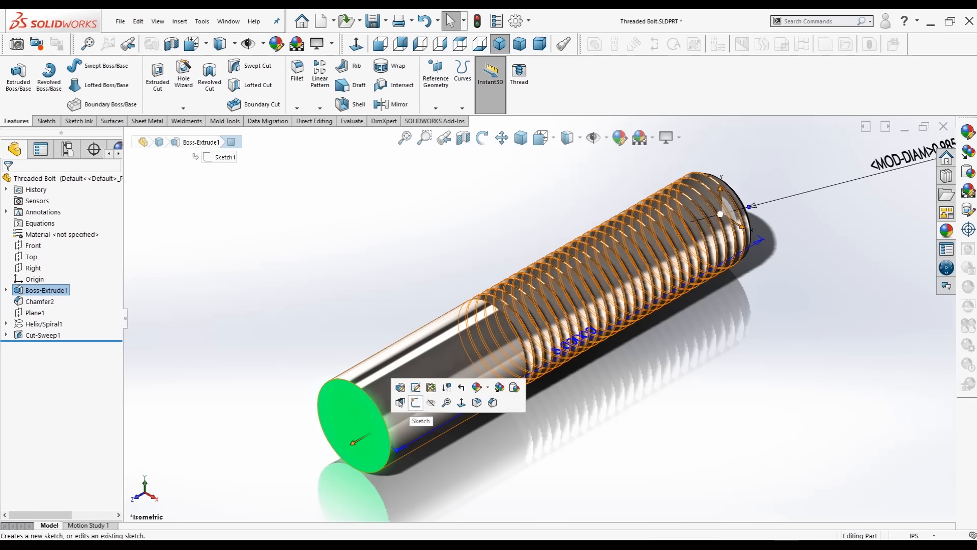
{"action": "left_click", "coordinate": [406, 408]}
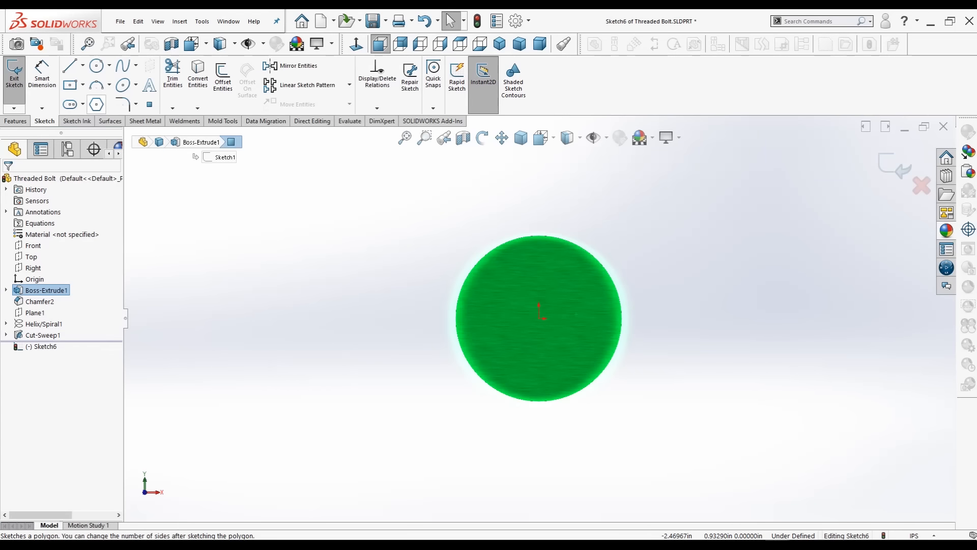
Step: Sketch a six-sided polygon centred on the origin around the shank, with an inscribed circle about 1.39 in in diameter
{"action": "left_click", "coordinate": [96, 105]}
{"action": "scroll", "coordinate": [535, 318], "scroll_direction": "up", "scroll_amount": 1}
{"action": "scroll", "coordinate": [535, 318], "scroll_direction": "down", "scroll_amount": 4}
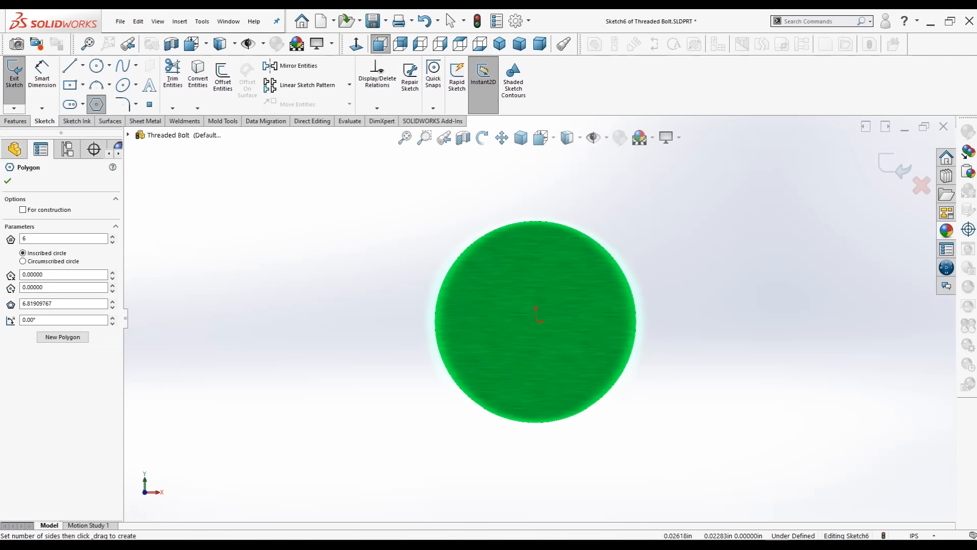
{"action": "left_click_drag", "start_coordinate": [534, 322], "coordinate": [725, 330]}
{"action": "scroll", "coordinate": [799, 332], "scroll_direction": "up", "scroll_amount": 2}
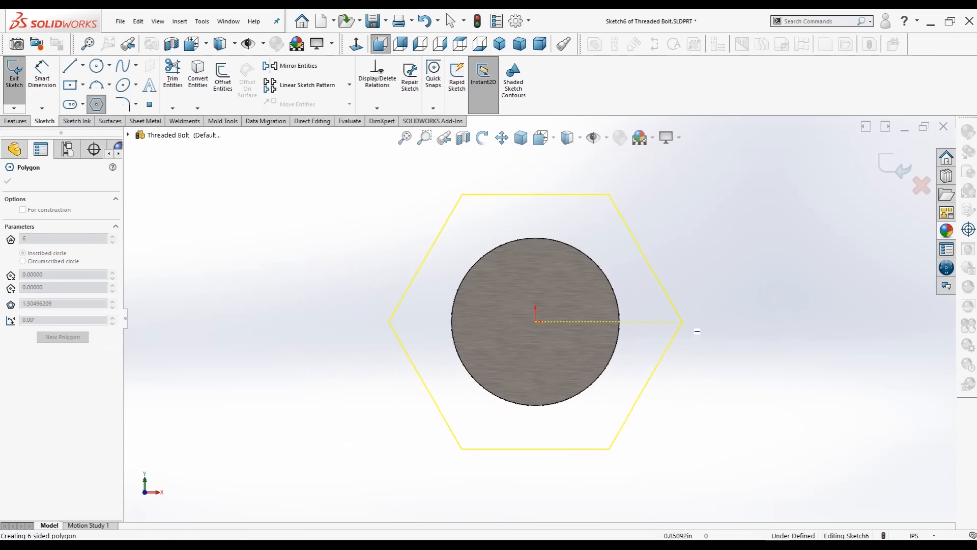
{"action": "left_click", "coordinate": [685, 332]}
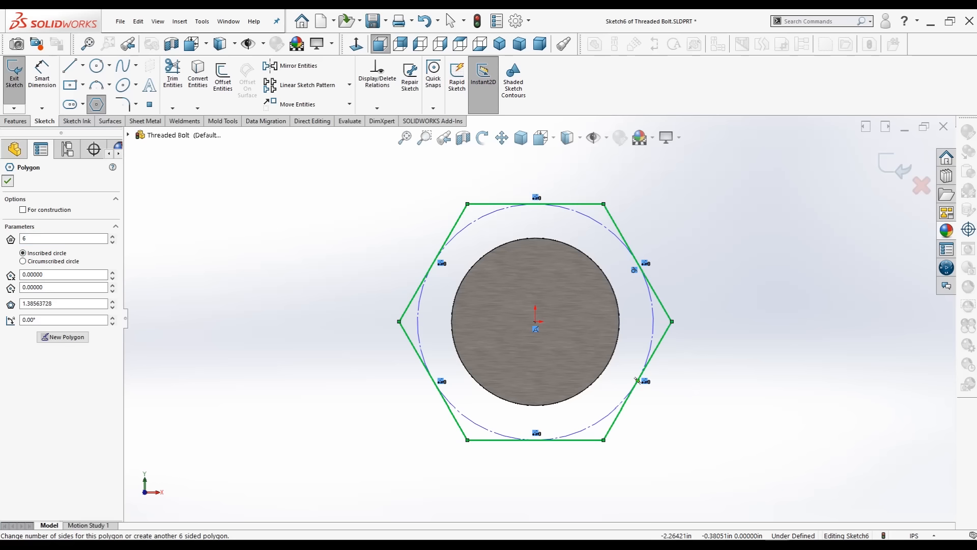
{"action": "key", "text": "Escape"}
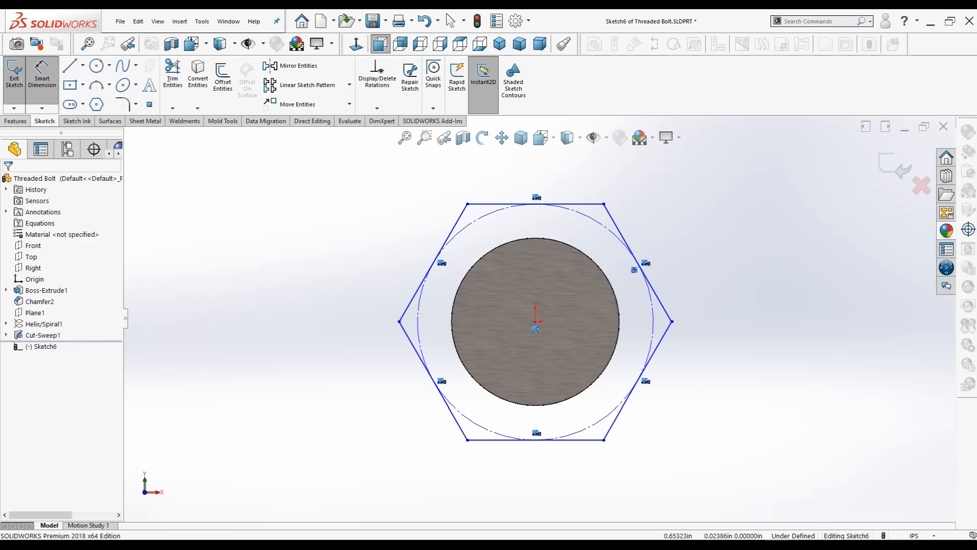
Step: Dimension the diameter of the hexagon's inscribed construction circle as 1.50 in
{"action": "left_click", "coordinate": [634, 270]}
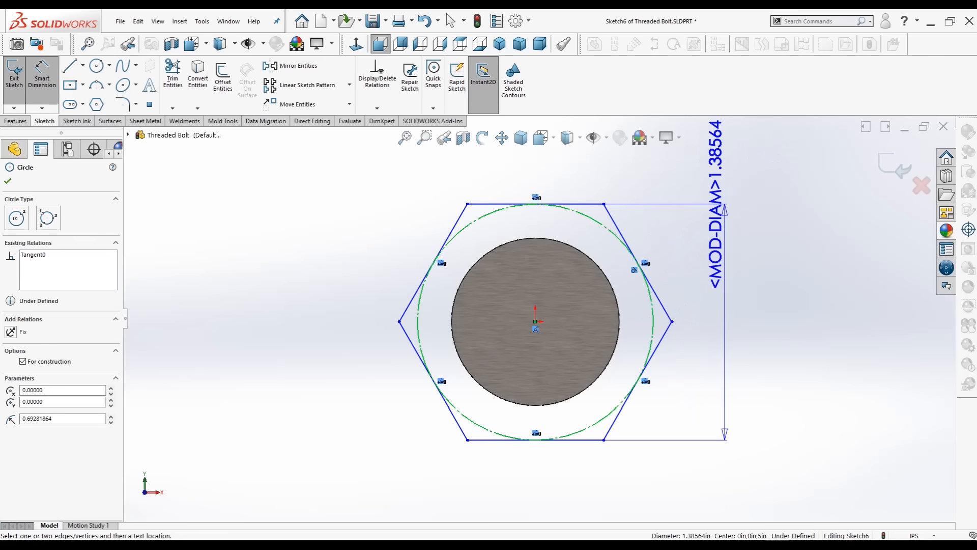
{"action": "left_click", "coordinate": [718, 214]}
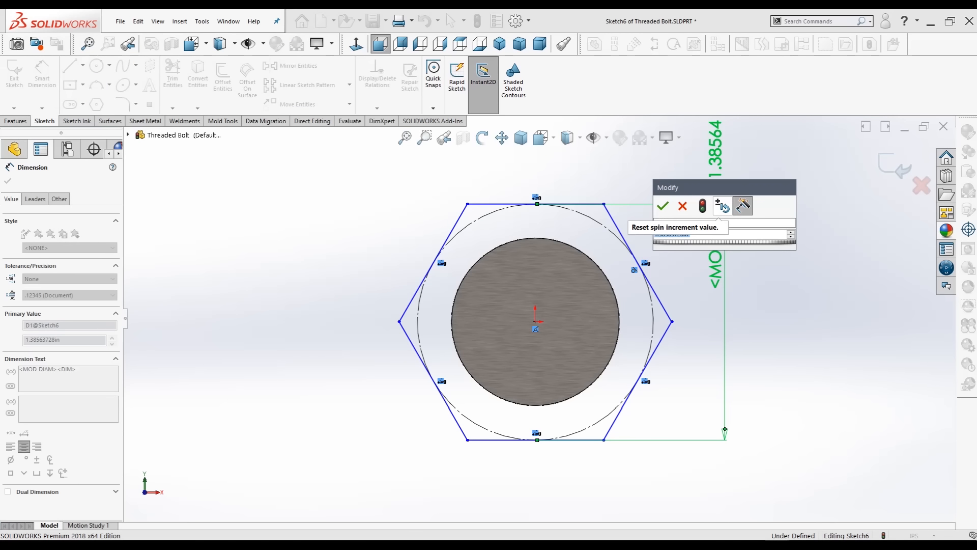
{"action": "type", "text": "1.50"}
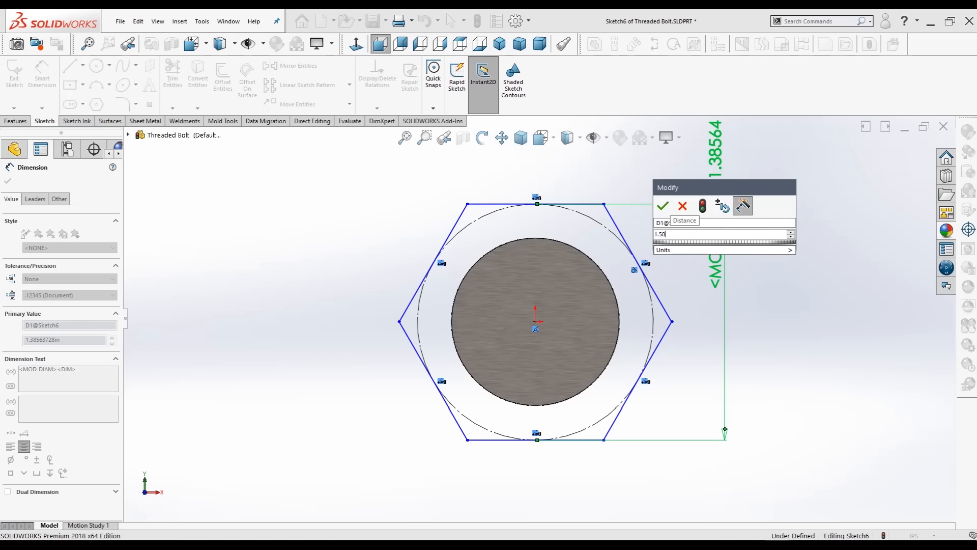
{"action": "key", "text": "Return"}
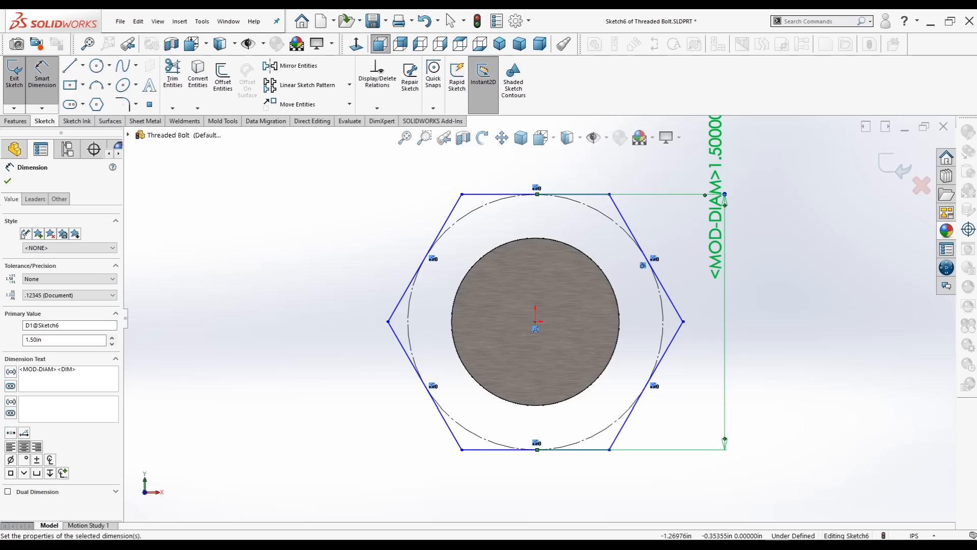
{"action": "scroll", "coordinate": [540, 320], "scroll_direction": "up", "scroll_amount": 2}
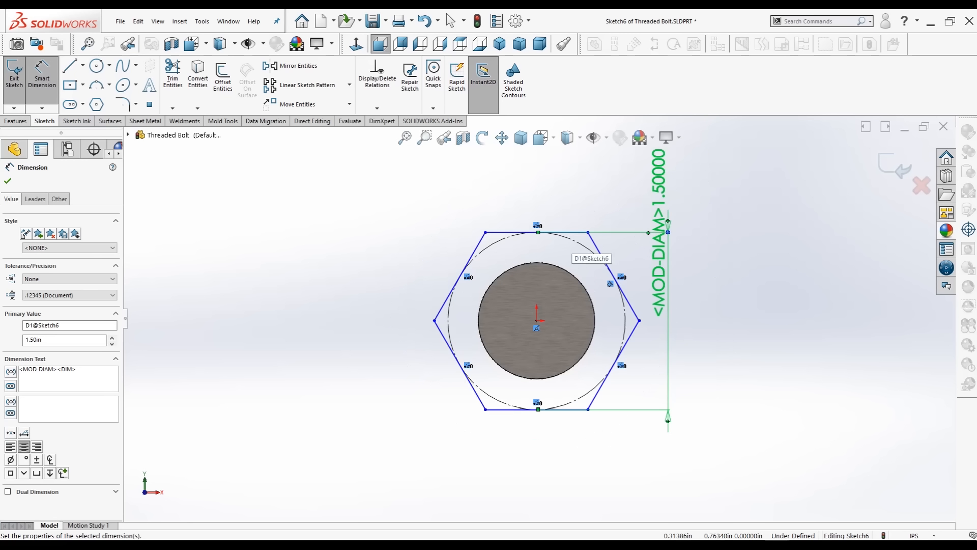
{"action": "key", "text": "Escape"}
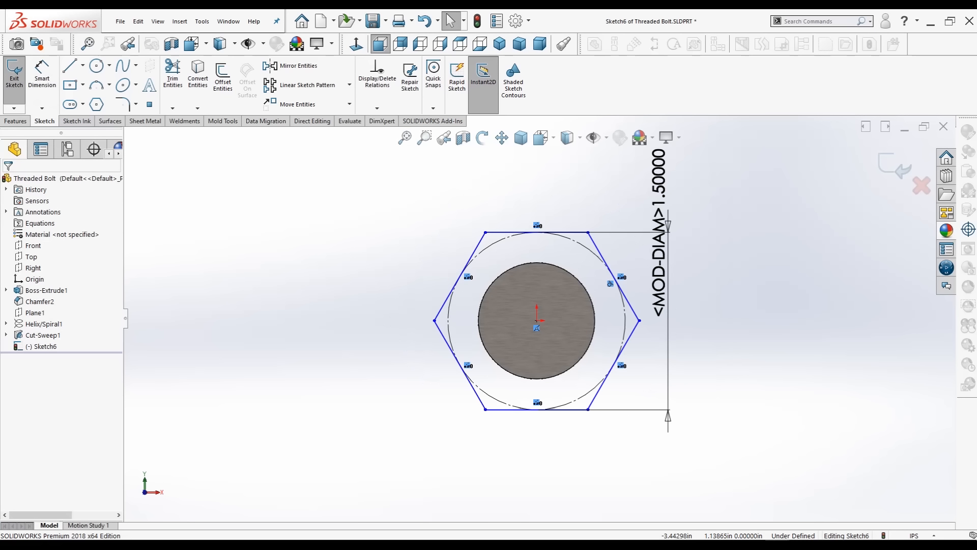
Step: Extrude the hexagon sketch to a blind depth of 39/64 in, merged with the shank, to form the bolt head
{"action": "left_click", "coordinate": [16, 120]}
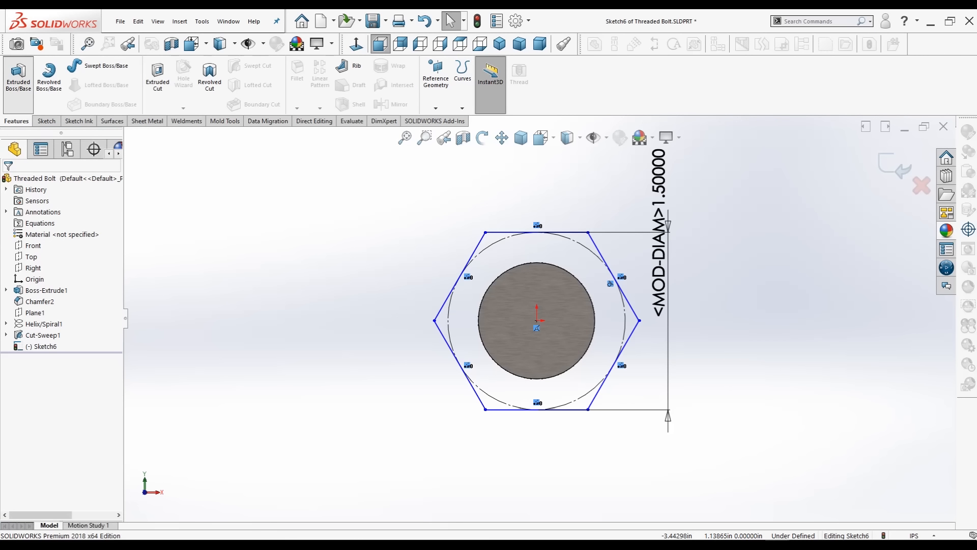
{"action": "left_click", "coordinate": [18, 74]}
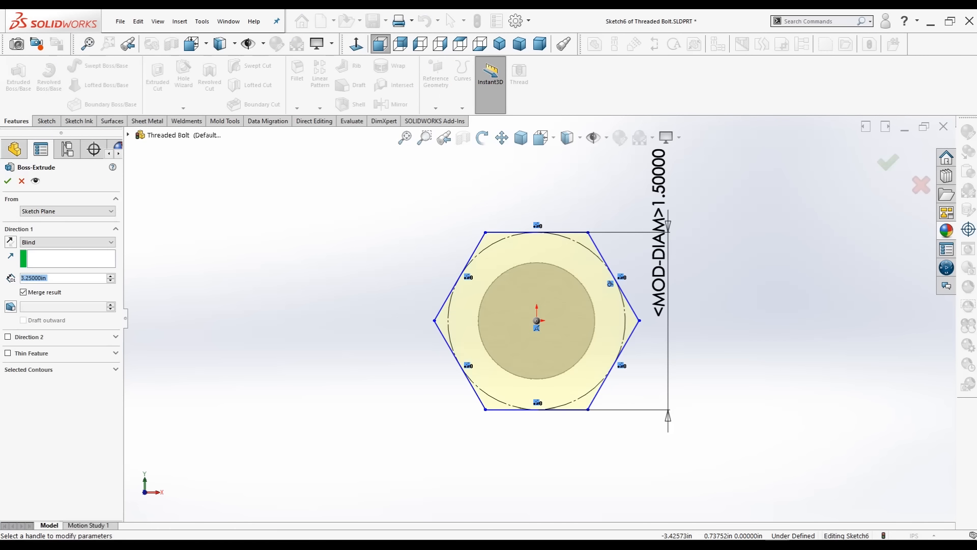
{"action": "key", "text": "BackSpace"}
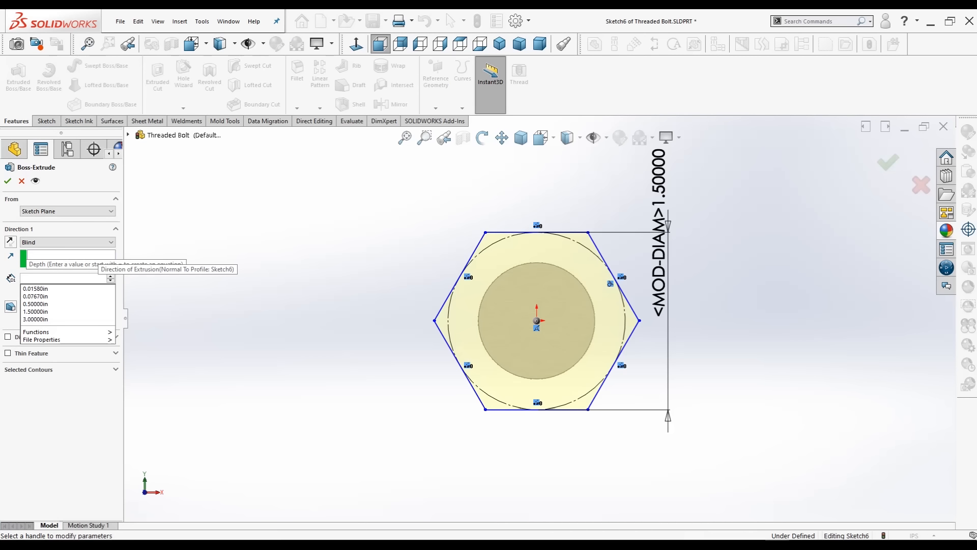
{"action": "type", "text": "39/6"}
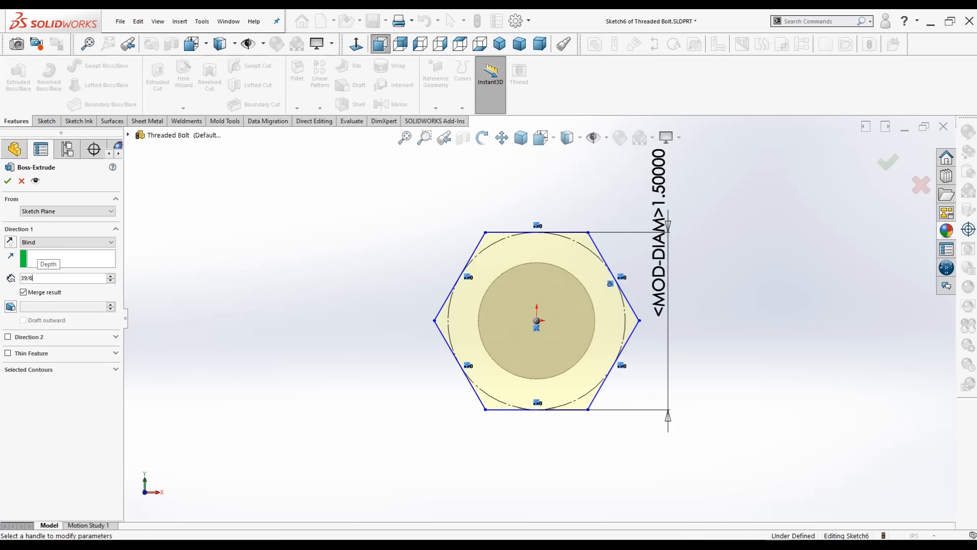
{"action": "type", "text": "4"}
{"action": "key", "text": "Return"}
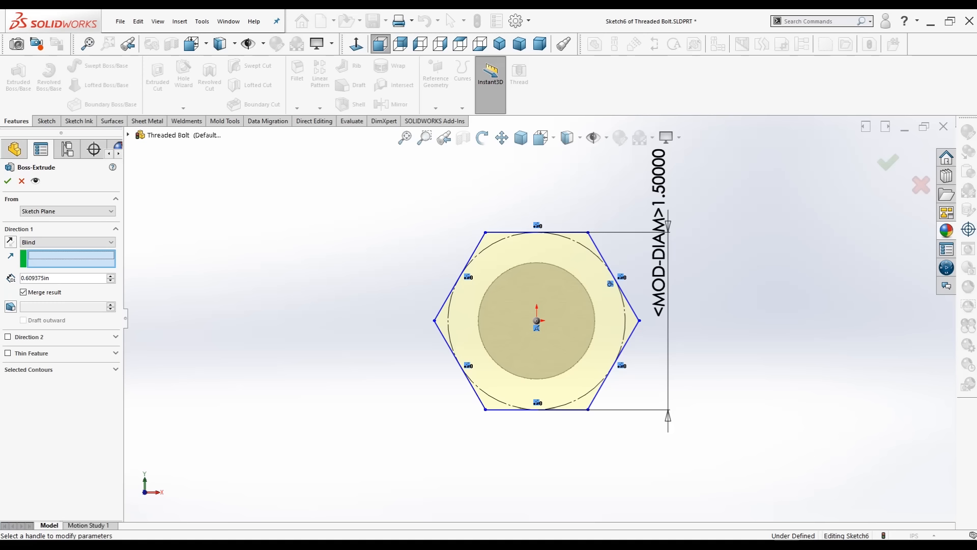
{"action": "middle_click_drag", "start_coordinate": [237, 305], "coordinate": [429, 352]}
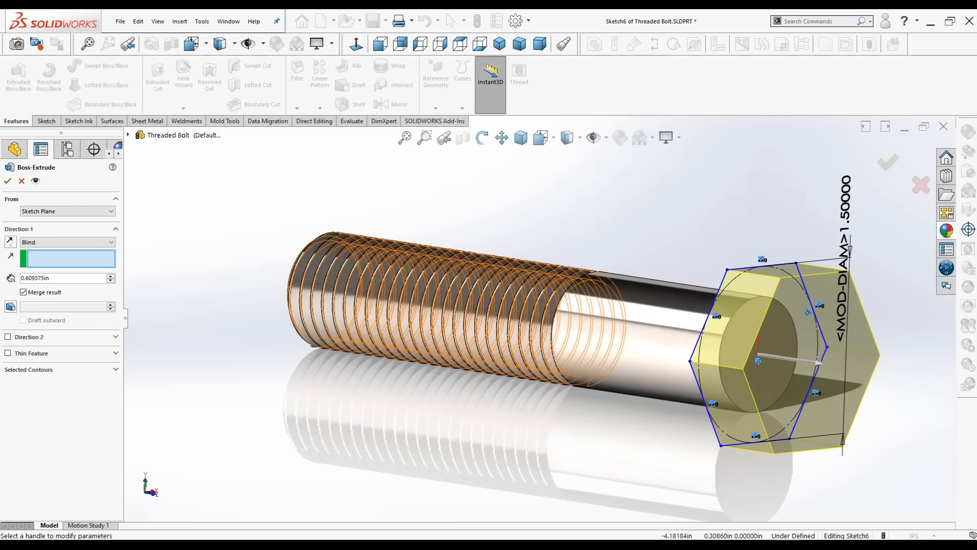
{"action": "key", "text": "z"}
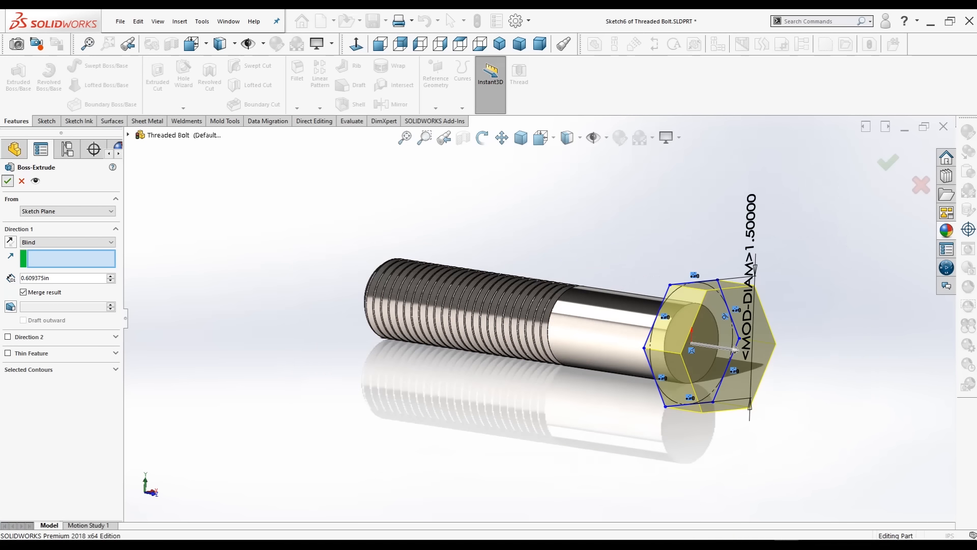
{"action": "key", "text": "Return"}
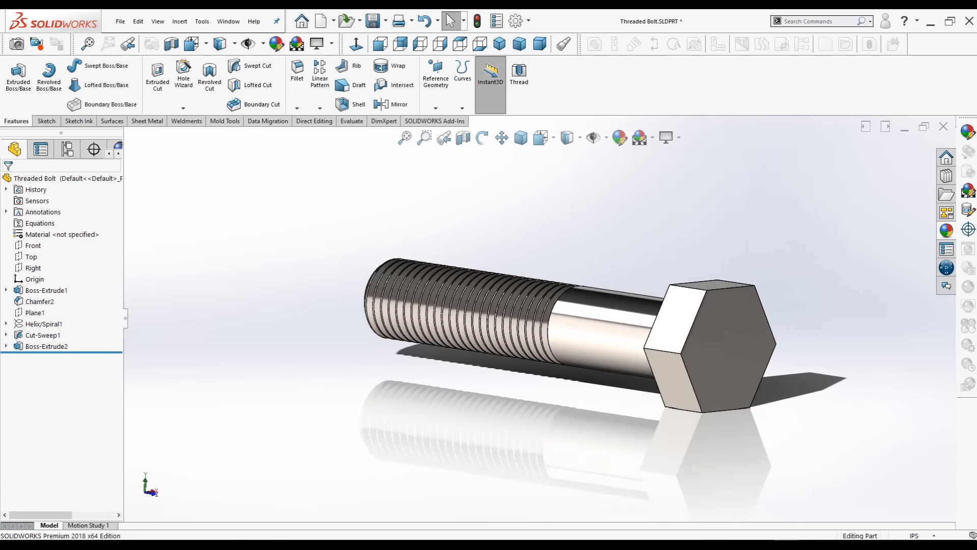
Step: Start a sketch on the flat outer end face of the hexagonal head
{"action": "middle_click_drag", "start_coordinate": [509, 331], "coordinate": [310, 340]}
{"action": "left_click", "coordinate": [515, 348]}
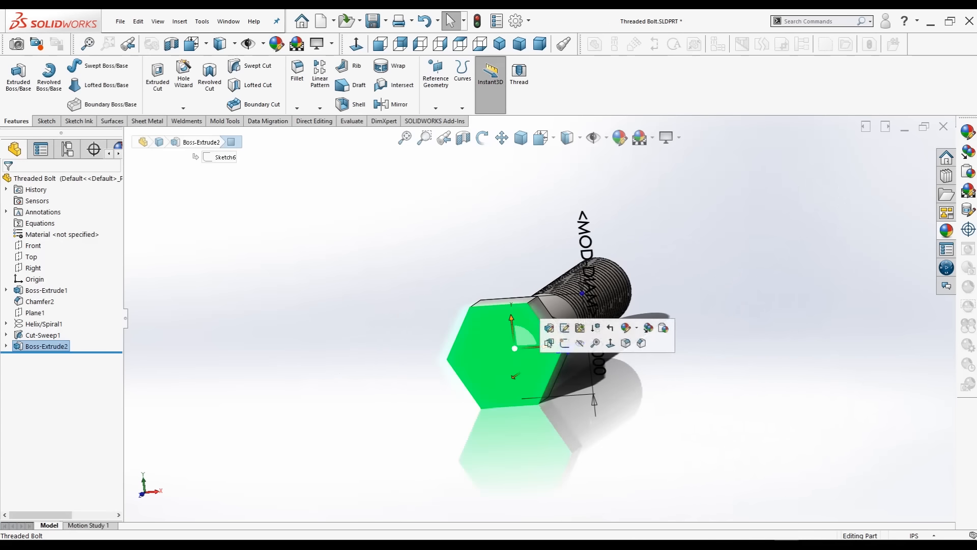
{"action": "left_click", "coordinate": [564, 343]}
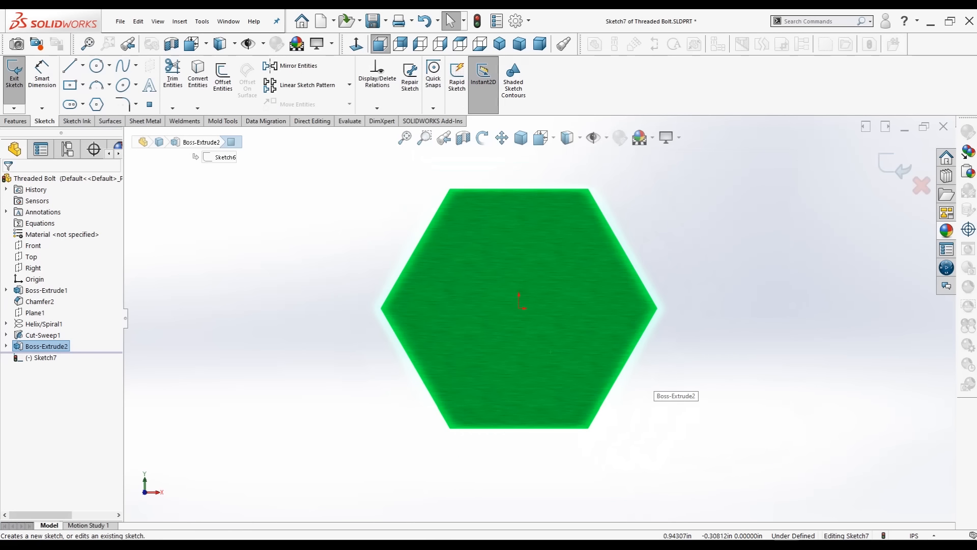
Step: Sketch a circle about 1.50 in in diameter, centred on the origin and reaching the flats of the hexagonal head
{"action": "left_click", "coordinate": [96, 65]}
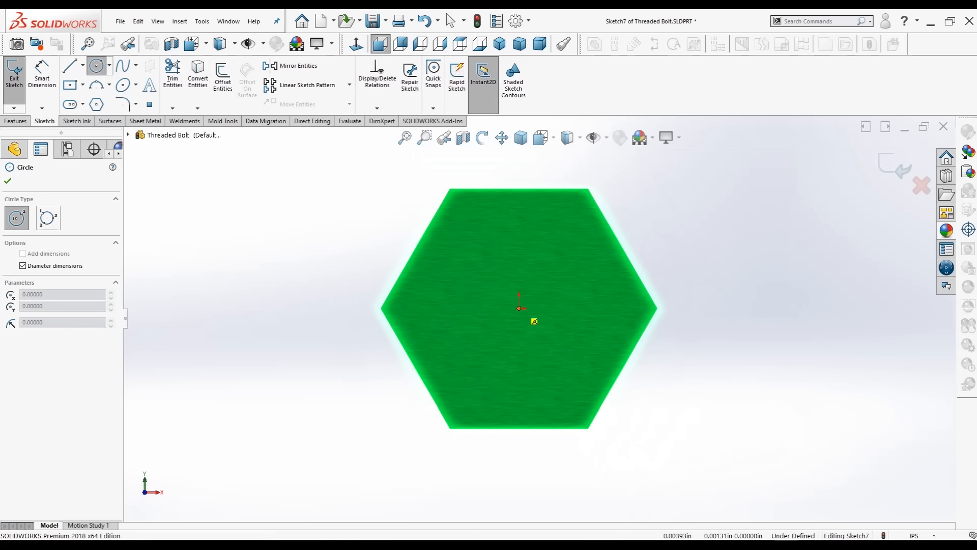
{"action": "left_click", "coordinate": [519, 308]}
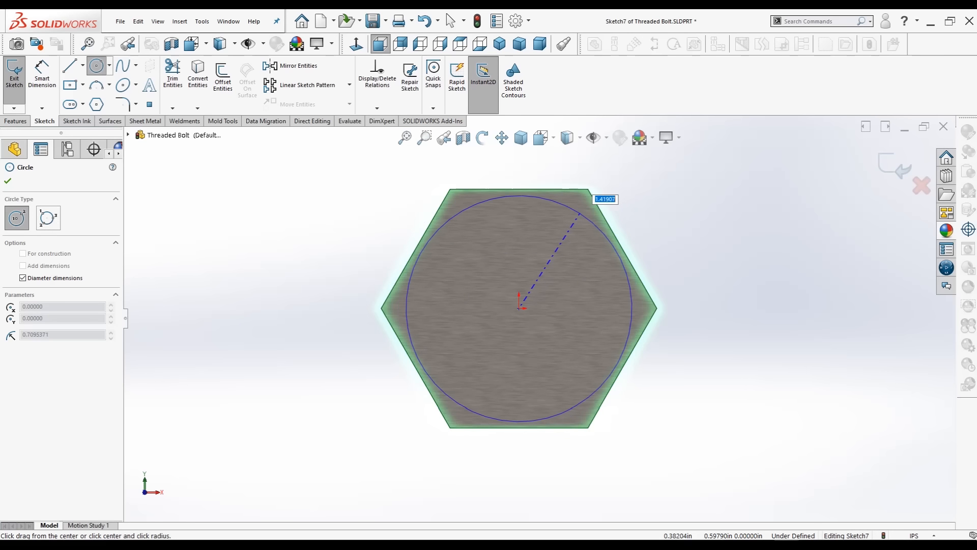
{"action": "left_click", "coordinate": [622, 249]}
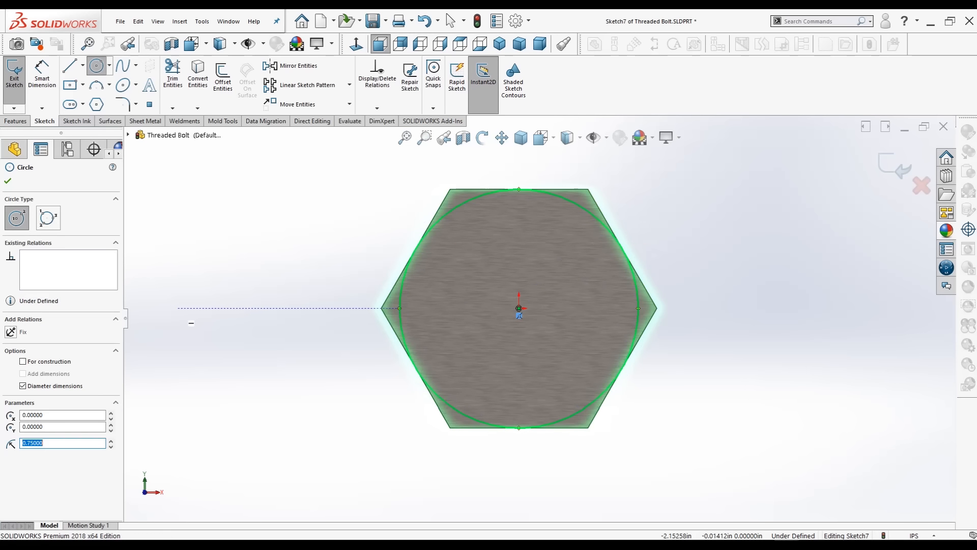
{"action": "left_click", "coordinate": [450, 20]}
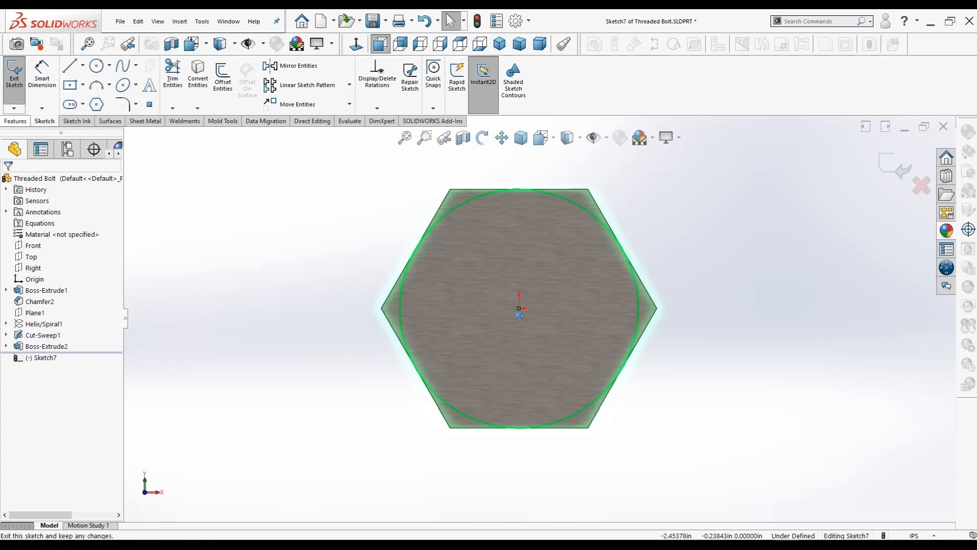
{"action": "key", "text": "Escape"}
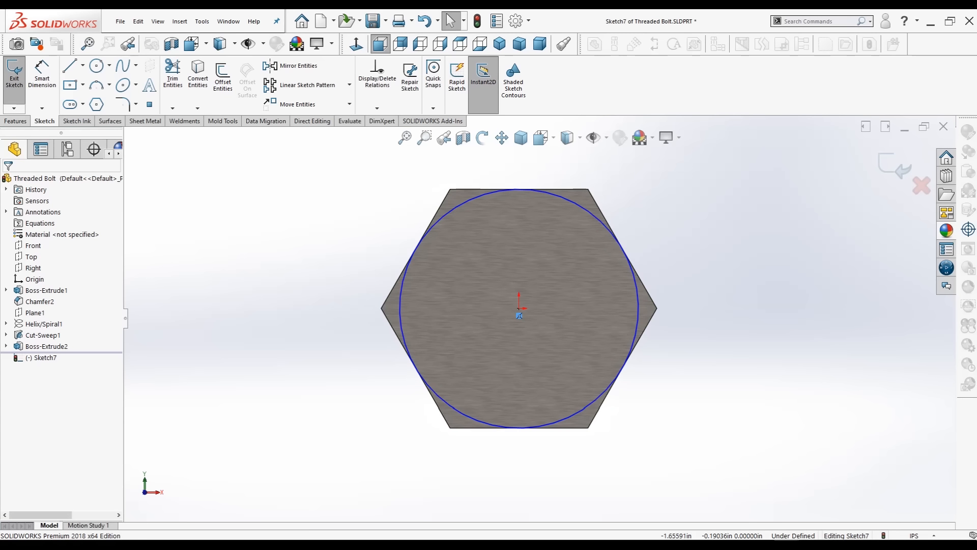
Step: Dimension the diameter of the circle on the head's end face as 1.50 in
{"action": "key", "text": "d"}
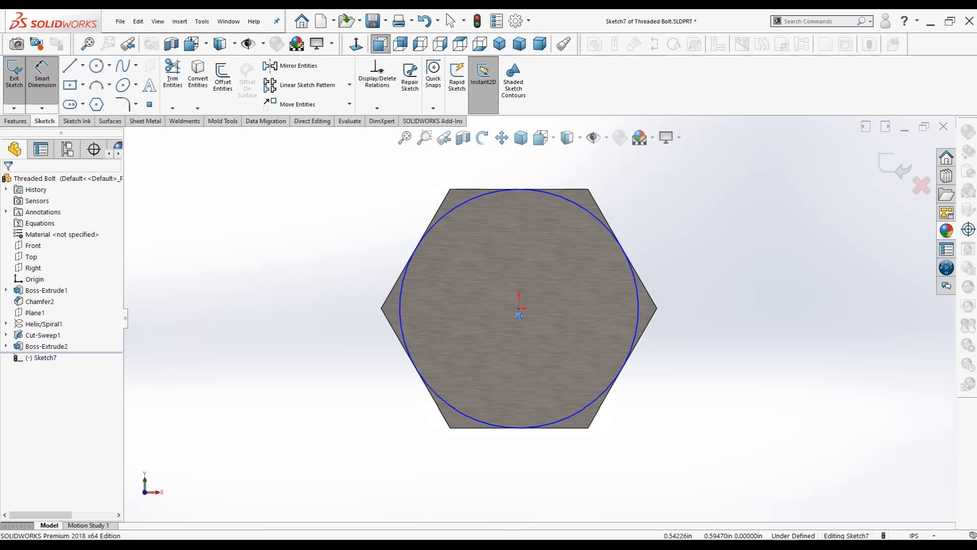
{"action": "left_click", "coordinate": [636, 285]}
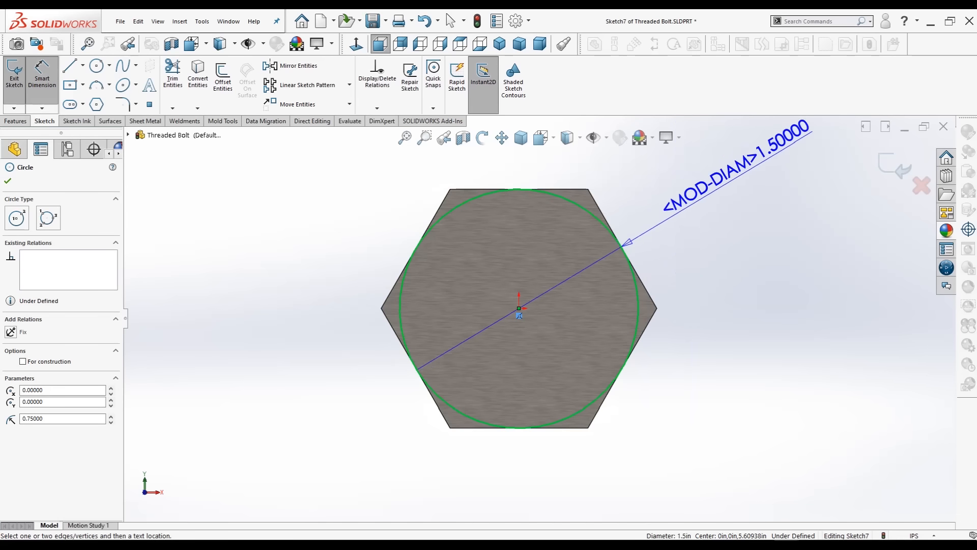
{"action": "left_click", "coordinate": [663, 167]}
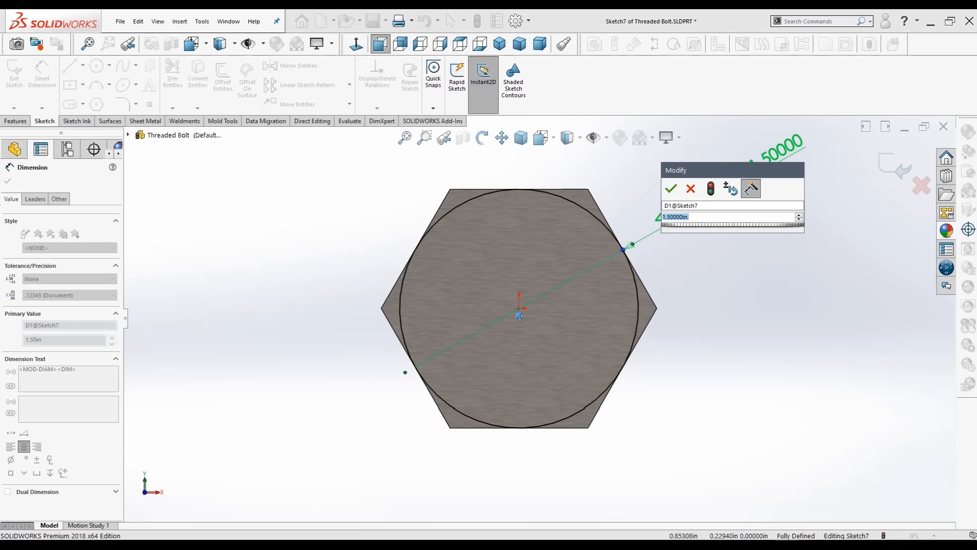
{"action": "left_click", "coordinate": [671, 188]}
{"action": "key", "text": "Escape"}
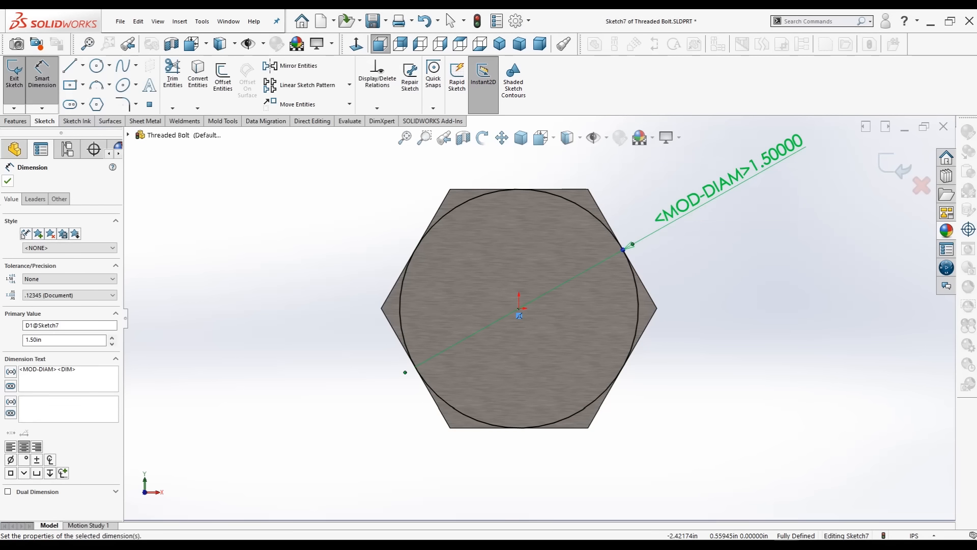
{"action": "scroll", "coordinate": [539, 318], "scroll_direction": "up", "scroll_amount": 2}
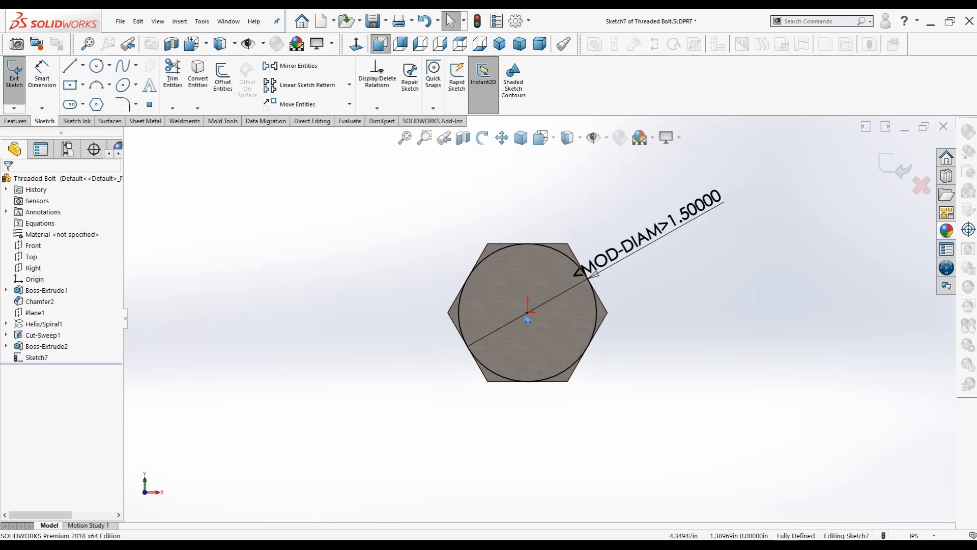
{"action": "left_click", "coordinate": [400, 44]}
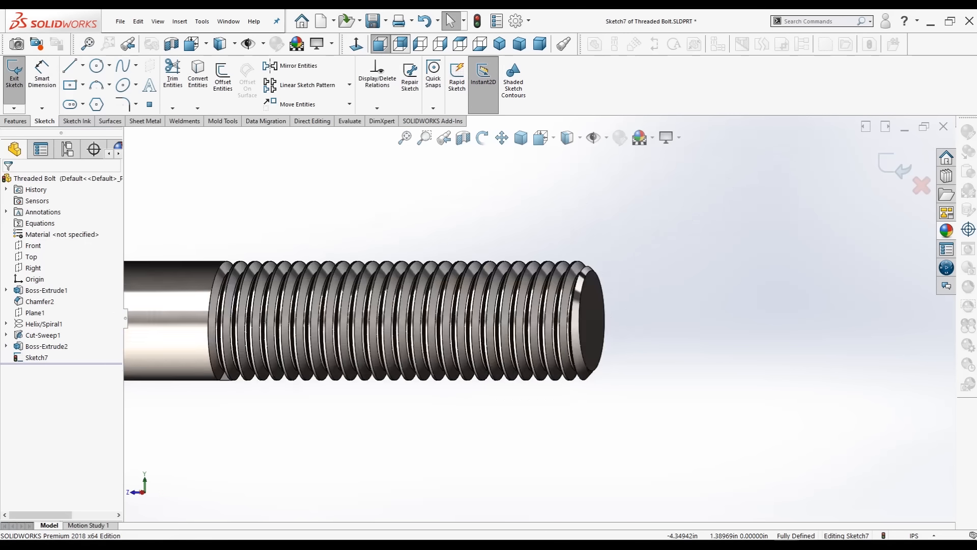
{"action": "left_click", "coordinate": [421, 44]}
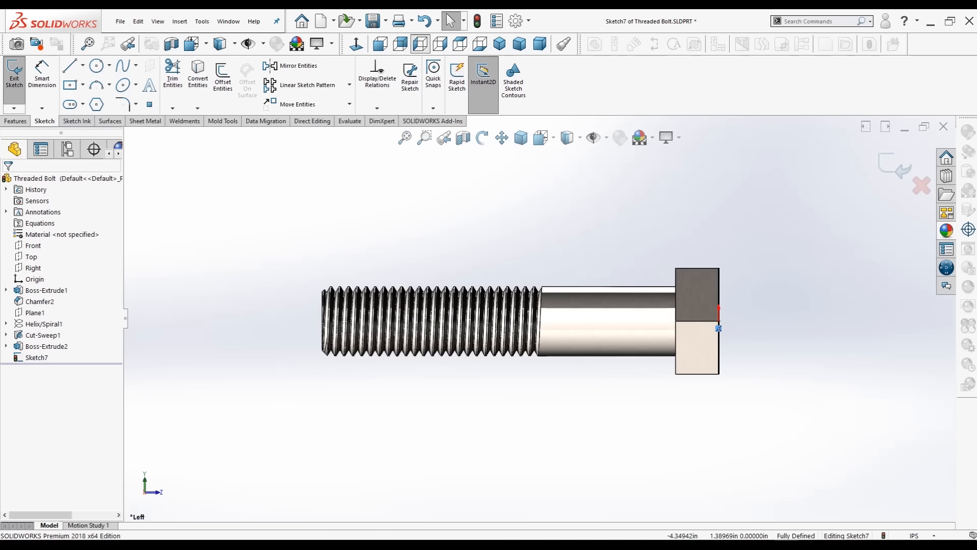
{"action": "scroll", "coordinate": [585, 458], "scroll_direction": "down", "scroll_amount": 6}
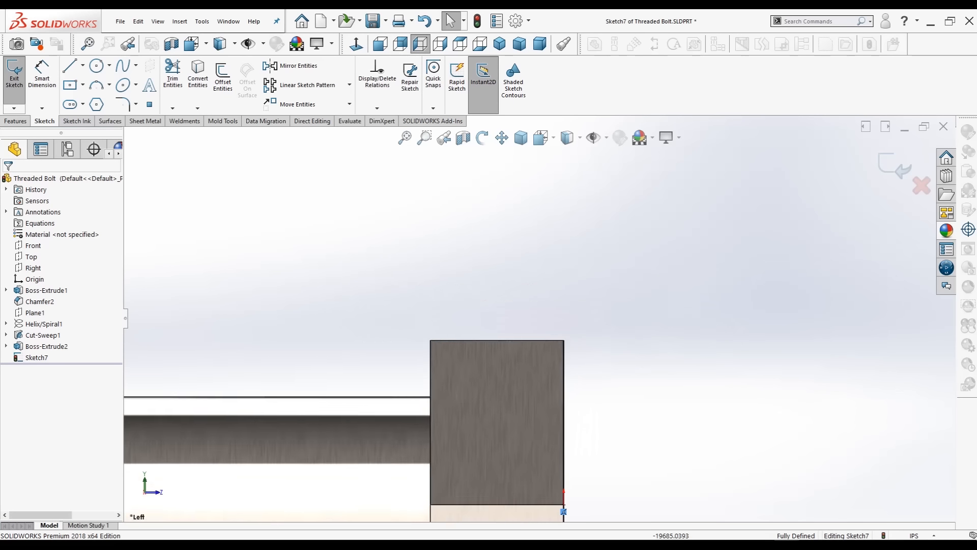
{"action": "scroll", "coordinate": [537, 315], "scroll_direction": "up", "scroll_amount": 3}
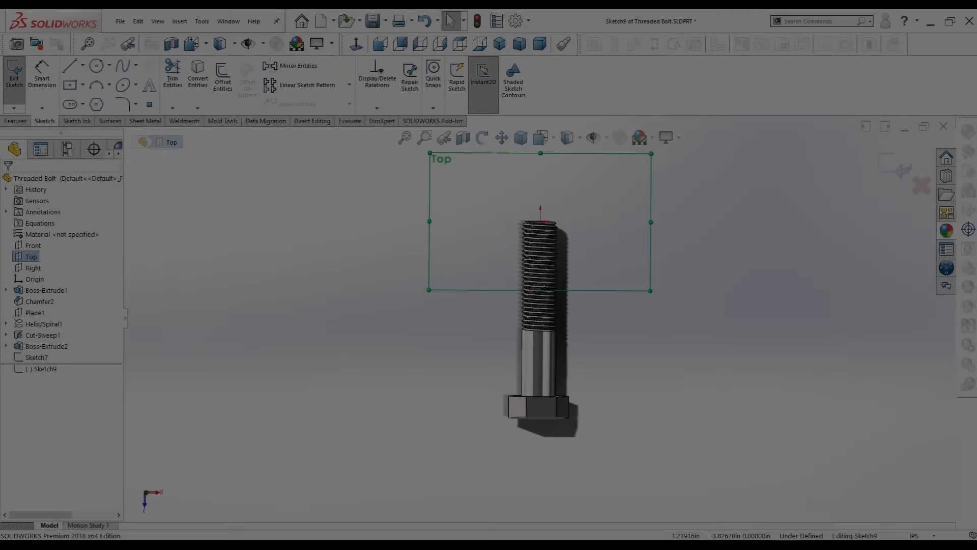
Step: Sketch a horizontal construction line about 1.55 in long from the centre of the head's outer face to beyond its side
{"action": "scroll", "coordinate": [592, 379], "scroll_direction": "down", "scroll_amount": 3}
{"action": "scroll", "coordinate": [467, 483], "scroll_direction": "down", "scroll_amount": 3}
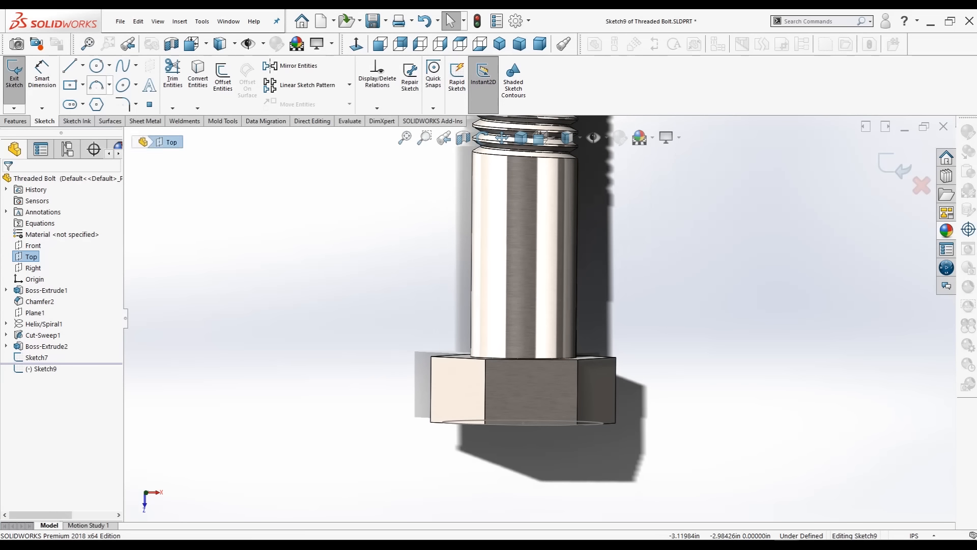
{"action": "key", "text": "l"}
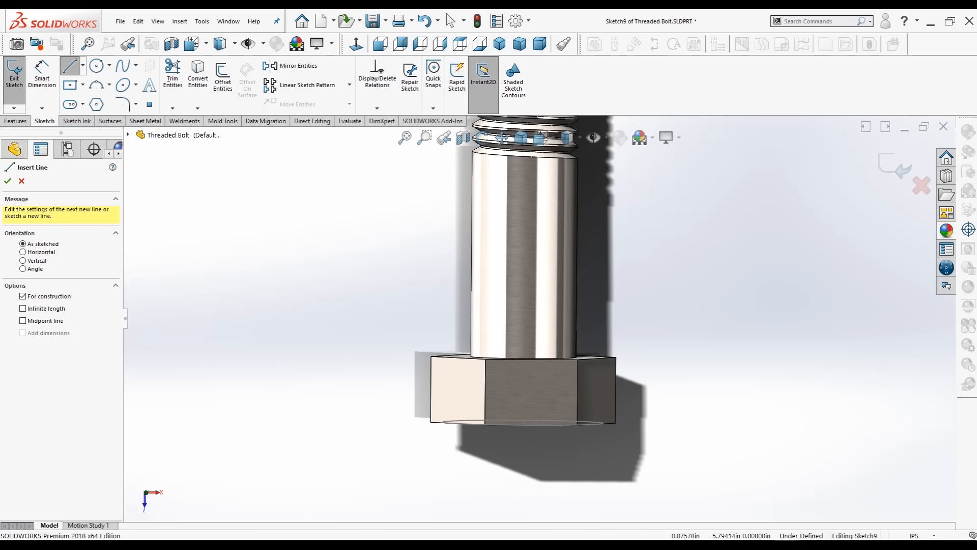
{"action": "scroll", "coordinate": [539, 389], "scroll_direction": "down", "scroll_amount": 5}
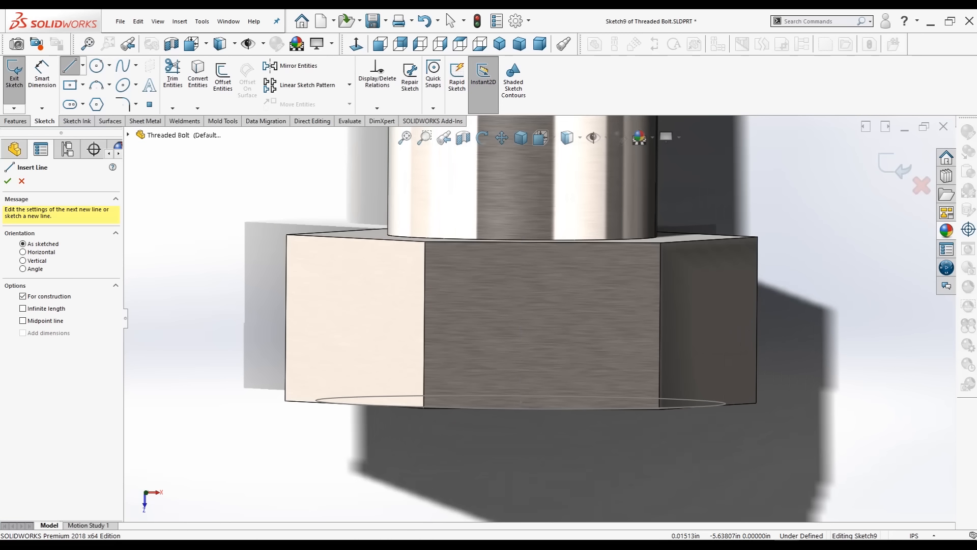
{"action": "left_click", "coordinate": [524, 408]}
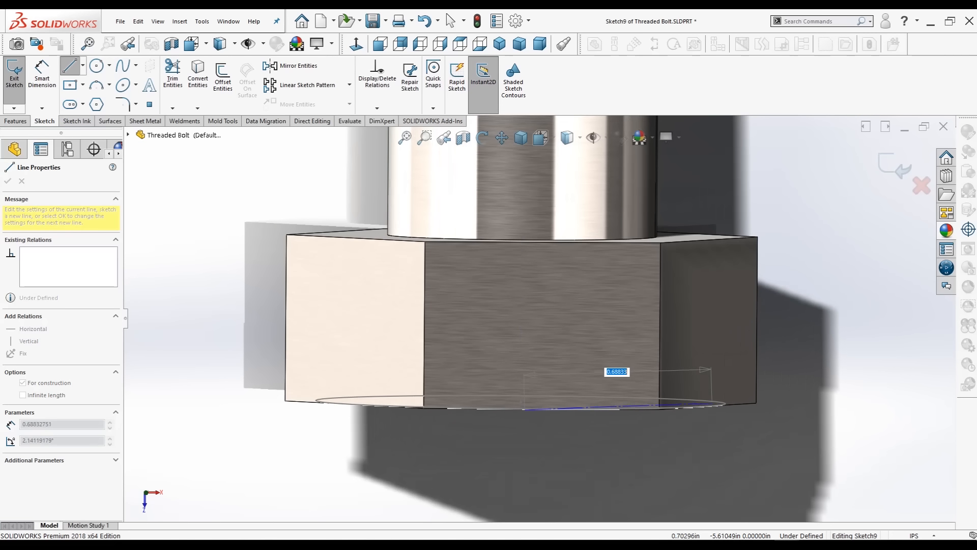
{"action": "scroll", "coordinate": [891, 407], "scroll_direction": "up", "scroll_amount": 2}
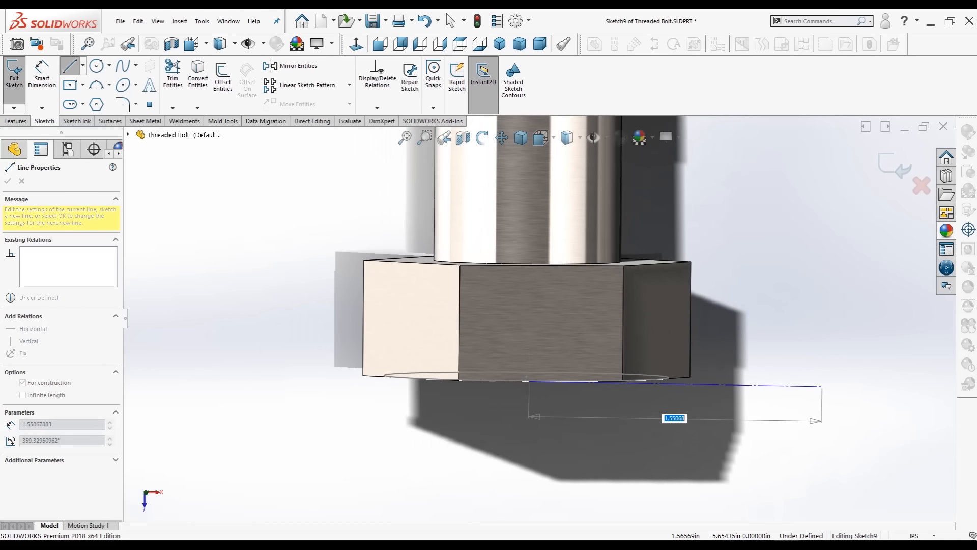
{"action": "left_click", "coordinate": [822, 383]}
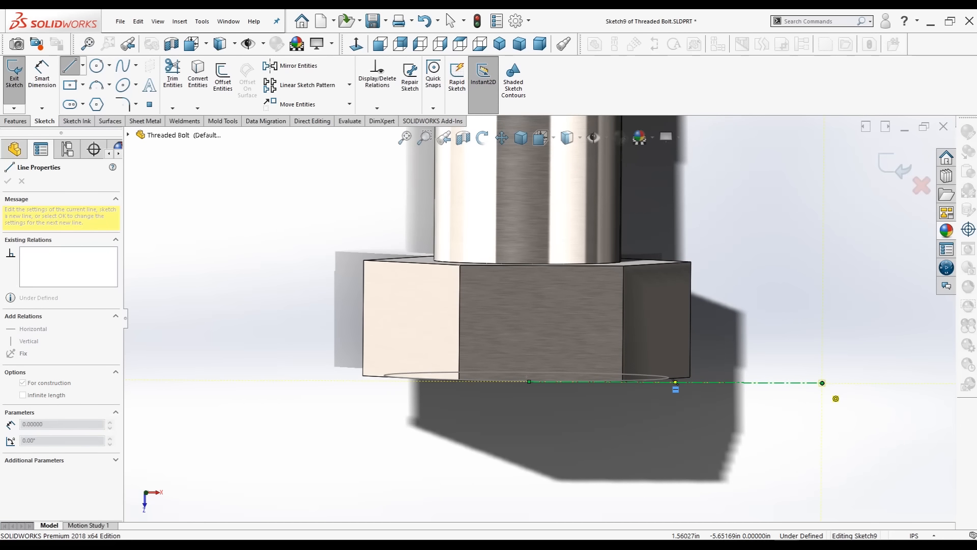
{"action": "key", "text": "Escape"}
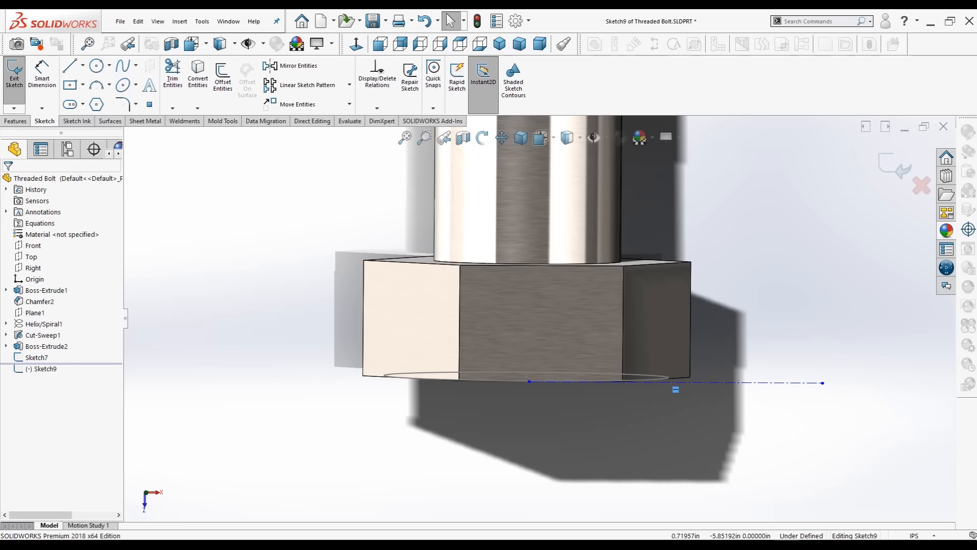
Step: Sketch a closed right triangle at the head's outer corner, with its base on the construction line and a sloping side about 0.46 in long
{"action": "key", "text": "l"}
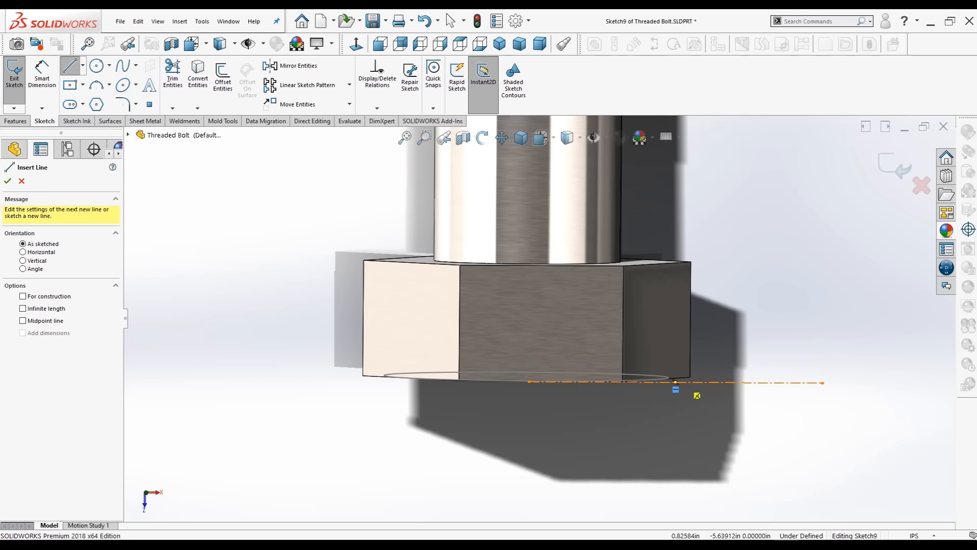
{"action": "left_click", "coordinate": [676, 382]}
{"action": "left_click", "coordinate": [663, 382]}
{"action": "left_click", "coordinate": [738, 382]}
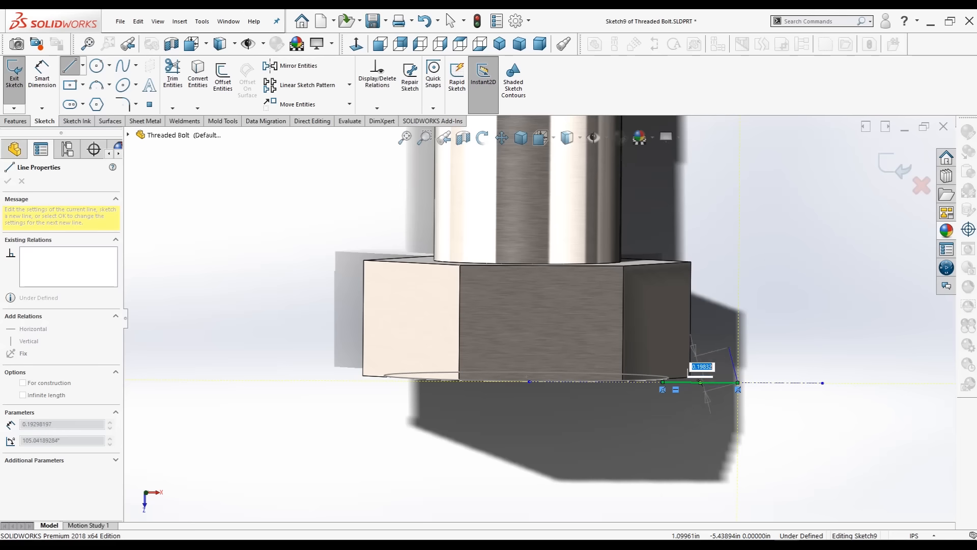
{"action": "left_click", "coordinate": [738, 340]}
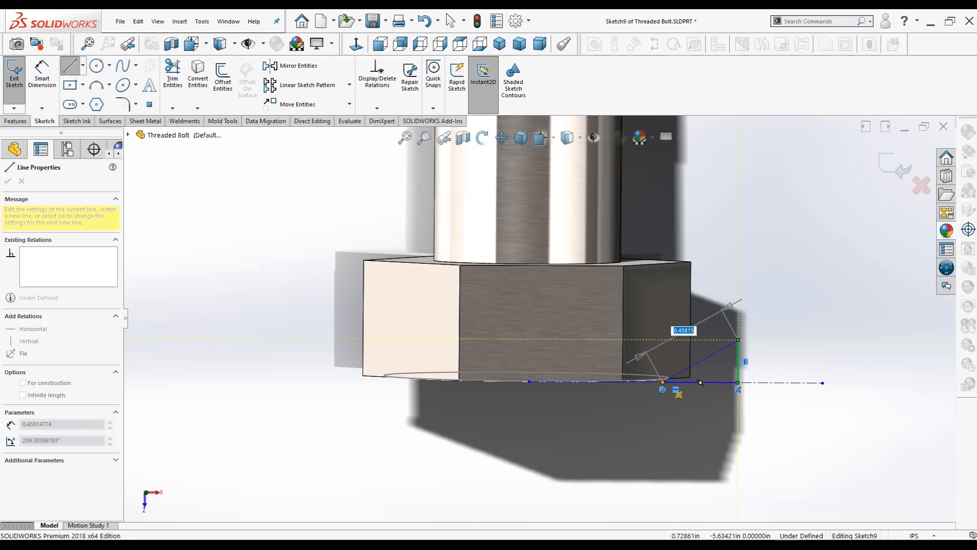
{"action": "left_click", "coordinate": [662, 381]}
{"action": "key", "text": "Escape"}
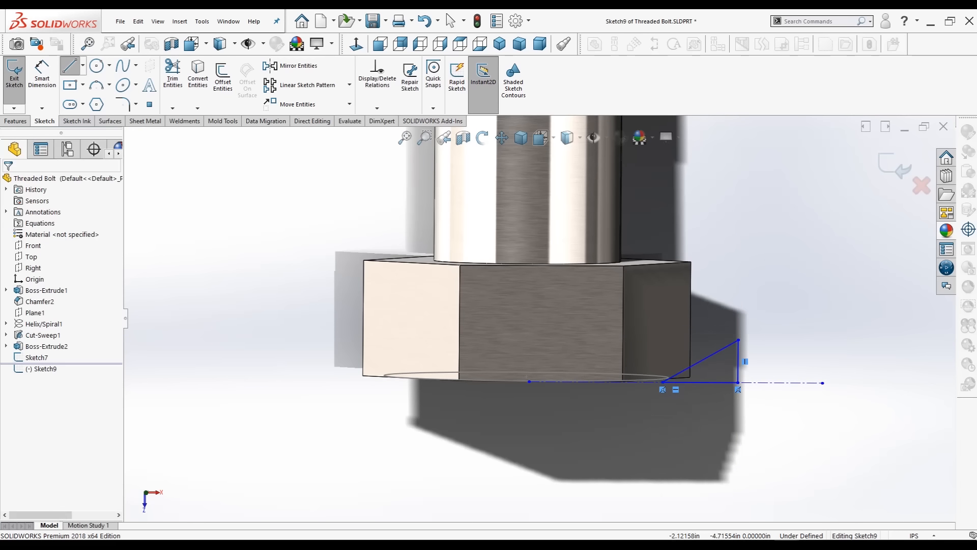
Step: Dimension the horizontal base of the triangular profile as 0.35 in
{"action": "left_click", "coordinate": [42, 74]}
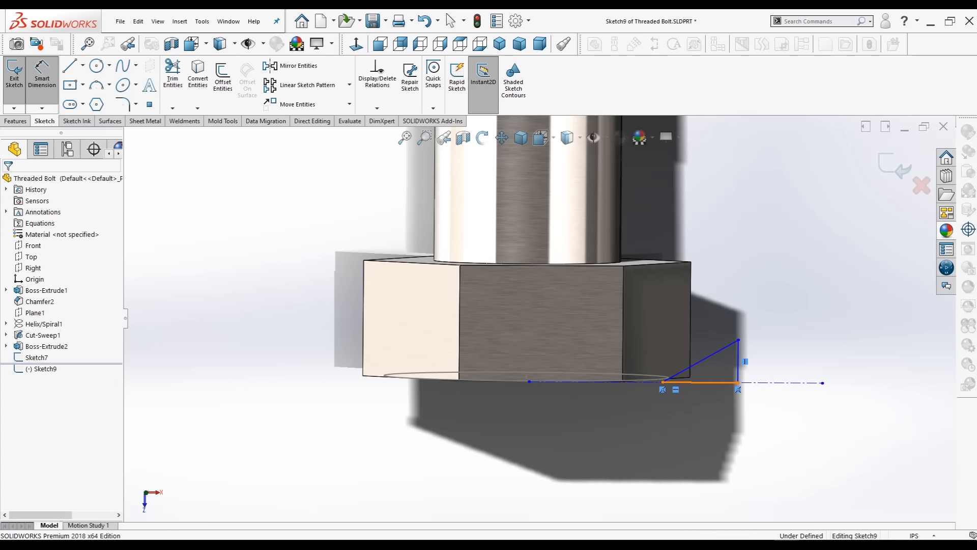
{"action": "left_click", "coordinate": [700, 382]}
{"action": "left_click", "coordinate": [700, 410]}
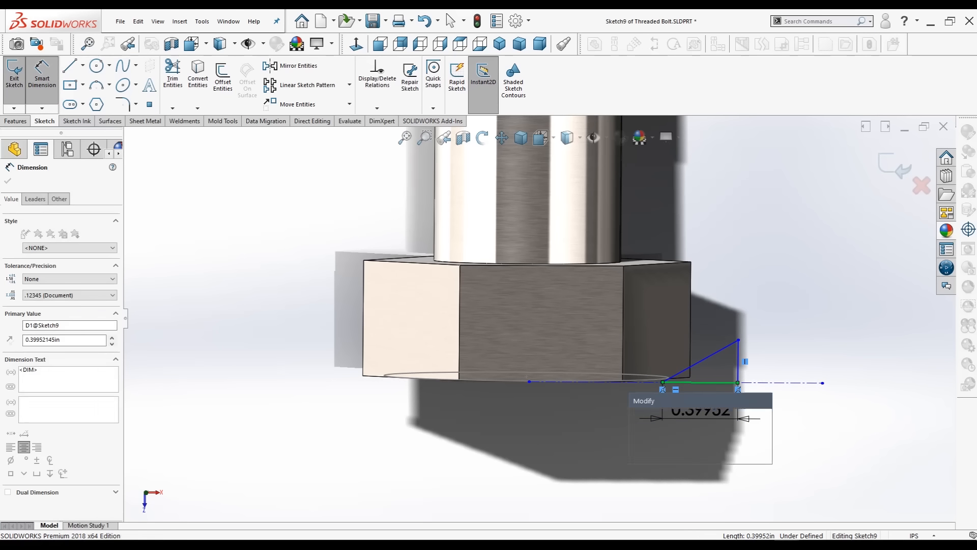
{"action": "type", "text": ".350"}
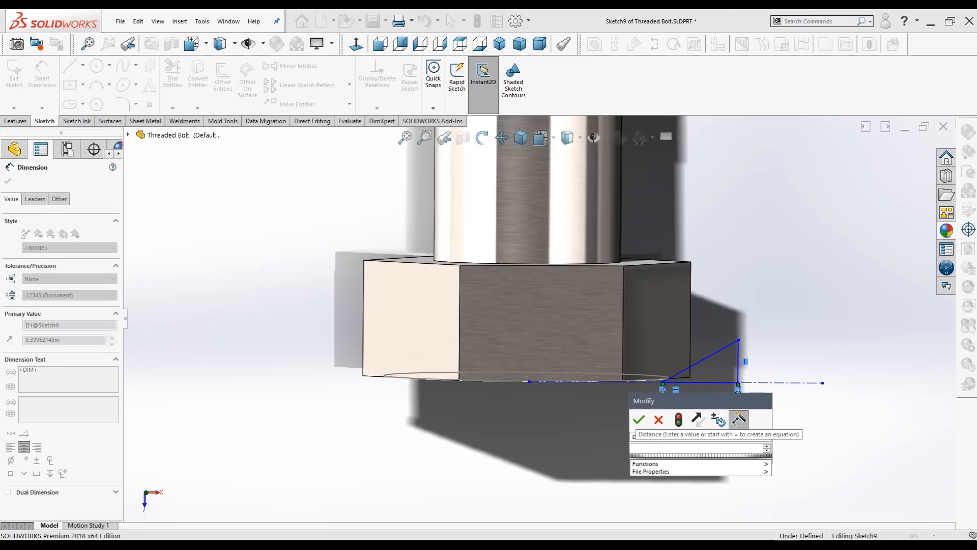
{"action": "key", "text": "Return"}
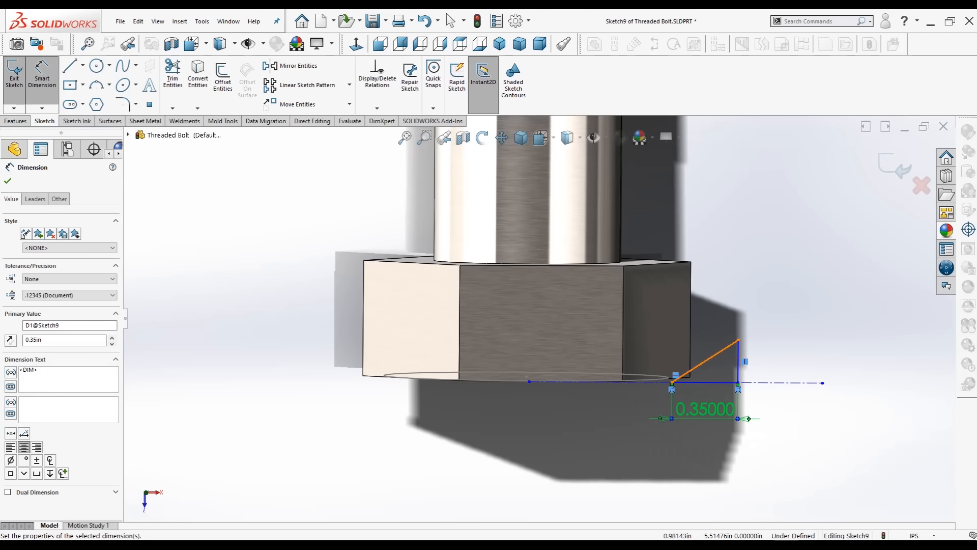
Step: Dimension the angle between the triangle's sloping side and its horizontal base as 30°
{"action": "left_click", "coordinate": [707, 360]}
{"action": "left_click", "coordinate": [713, 383]}
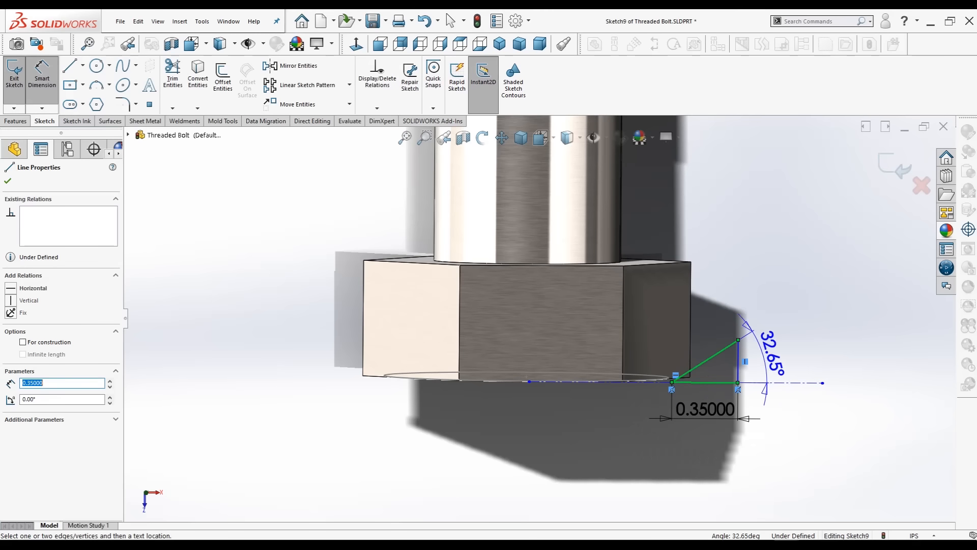
{"action": "left_click", "coordinate": [779, 356]}
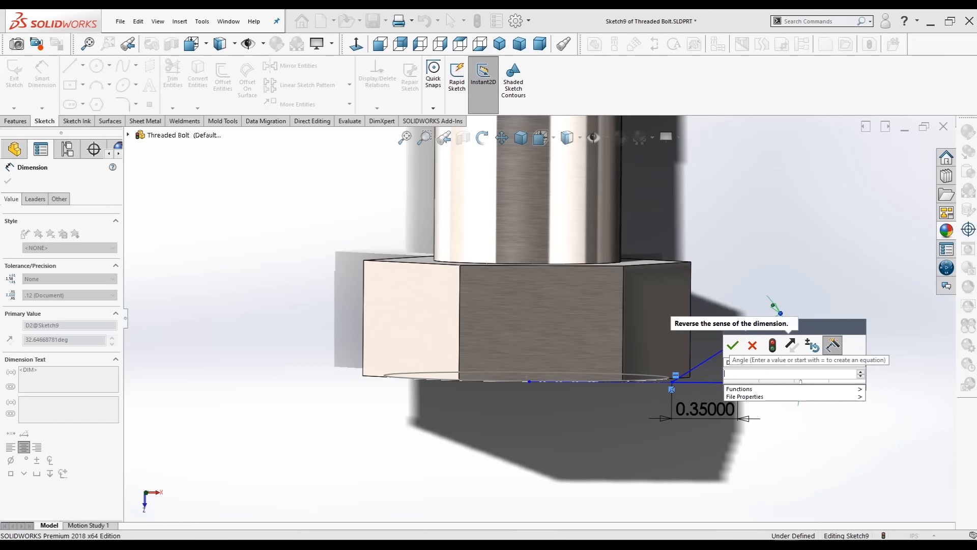
{"action": "type", "text": "3"}
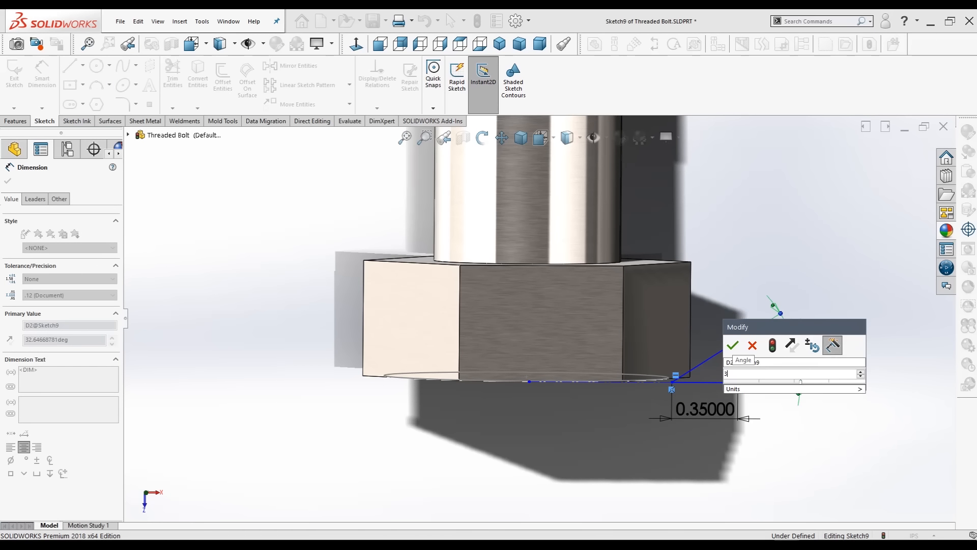
{"action": "type", "text": "0"}
{"action": "key", "text": "Return"}
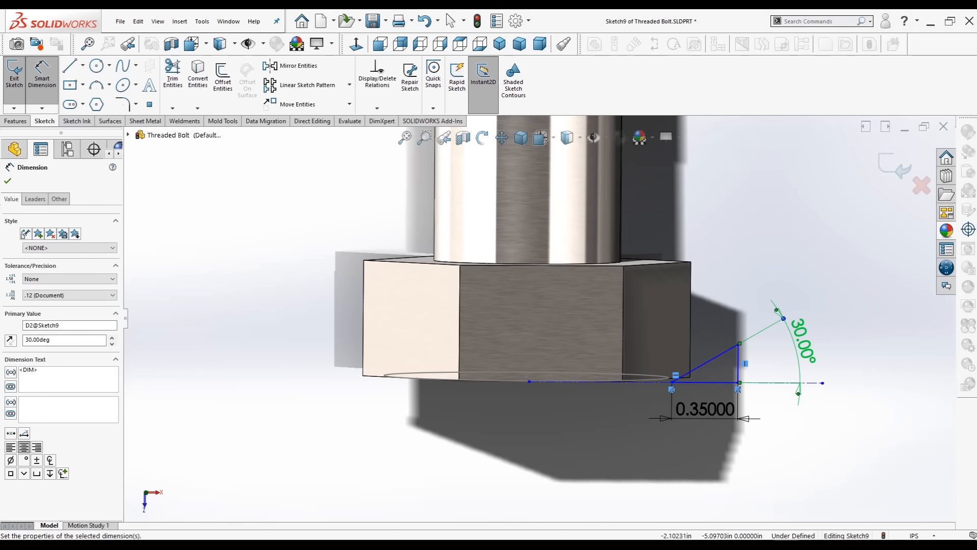
{"action": "left_click", "coordinate": [8, 181]}
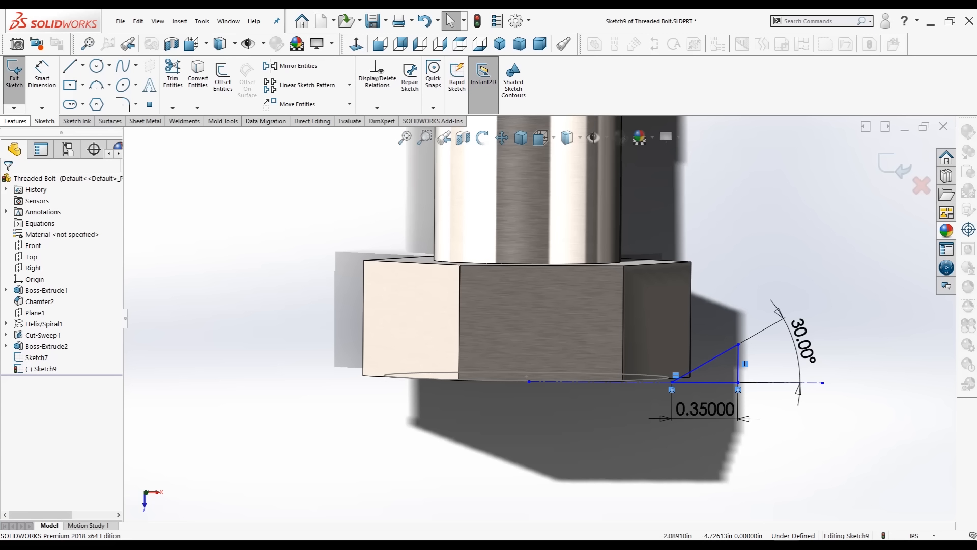
Step: Add a Pierce relation between the triangle's inner corner point and the circle on the head's end face
{"action": "middle_click_drag", "start_coordinate": [362, 339], "coordinate": [371, 280]}
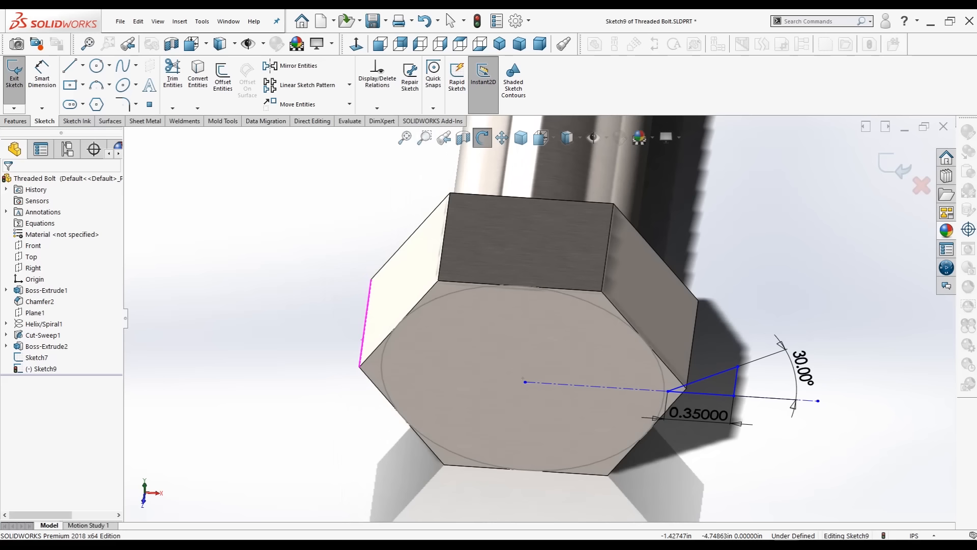
{"action": "left_click", "coordinate": [450, 21]}
{"action": "left_click", "coordinate": [668, 391]}
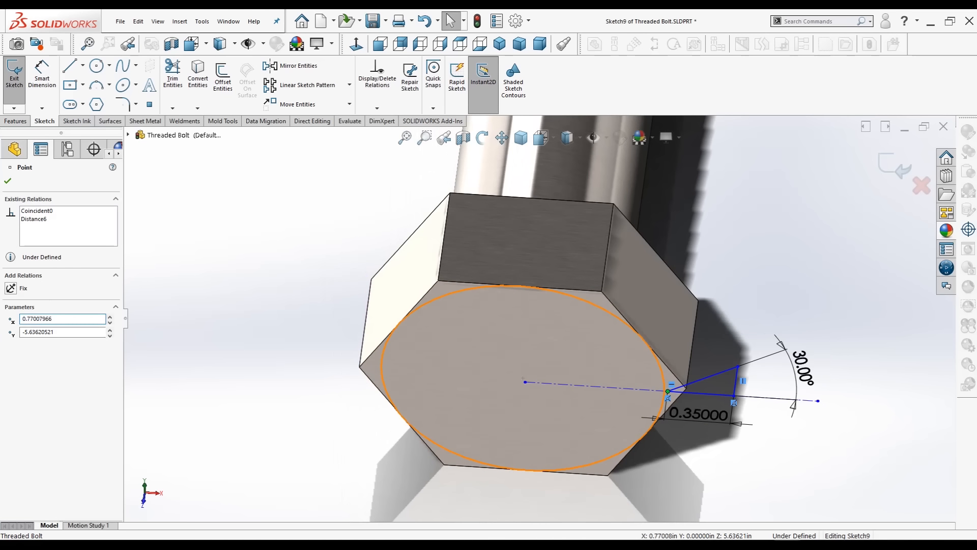
{"action": "left_click", "coordinate": [656, 423], "text": "ctrl"}
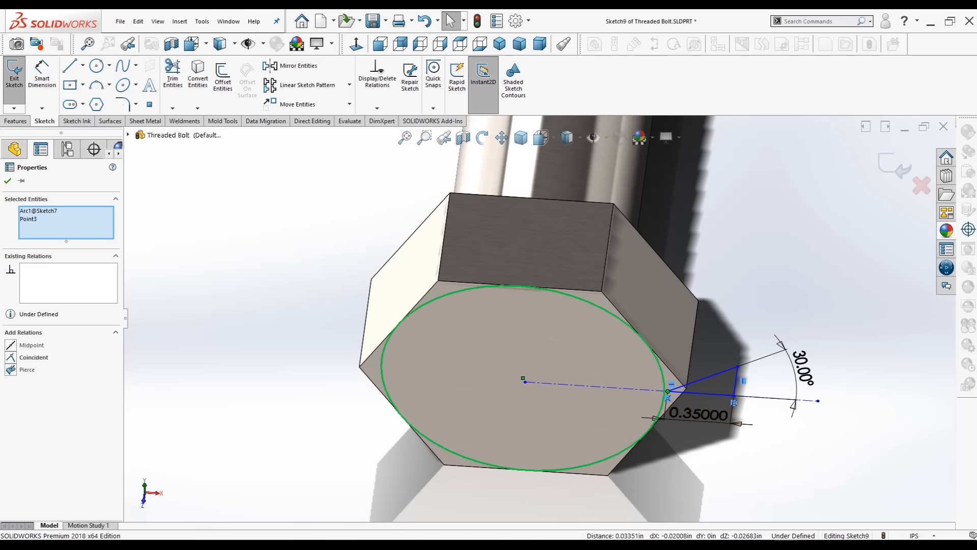
{"action": "left_click", "coordinate": [25, 369]}
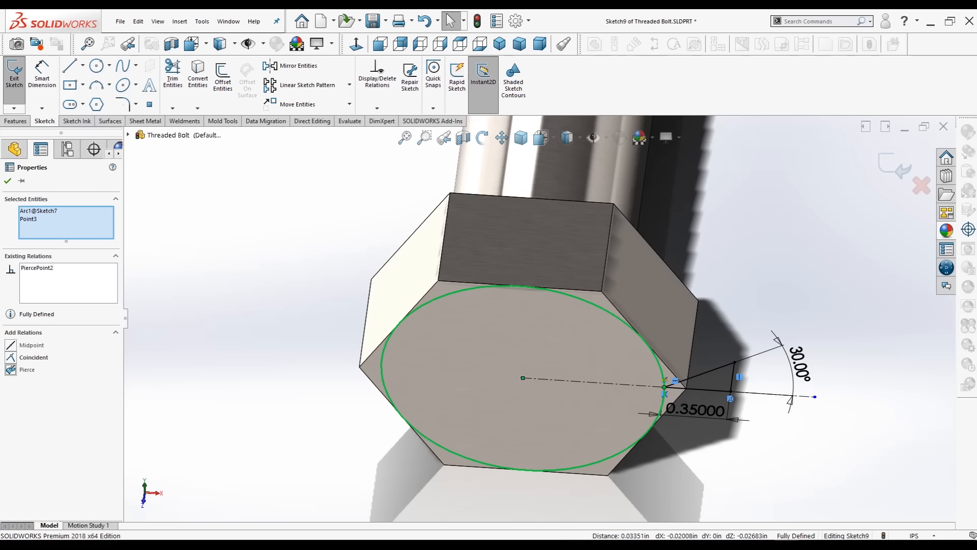
{"action": "left_click", "coordinate": [7, 181]}
Step: Show the temporary axes so that the bolt's central axis can be selected
{"action": "middle_click_drag", "start_coordinate": [344, 309], "coordinate": [367, 327]}
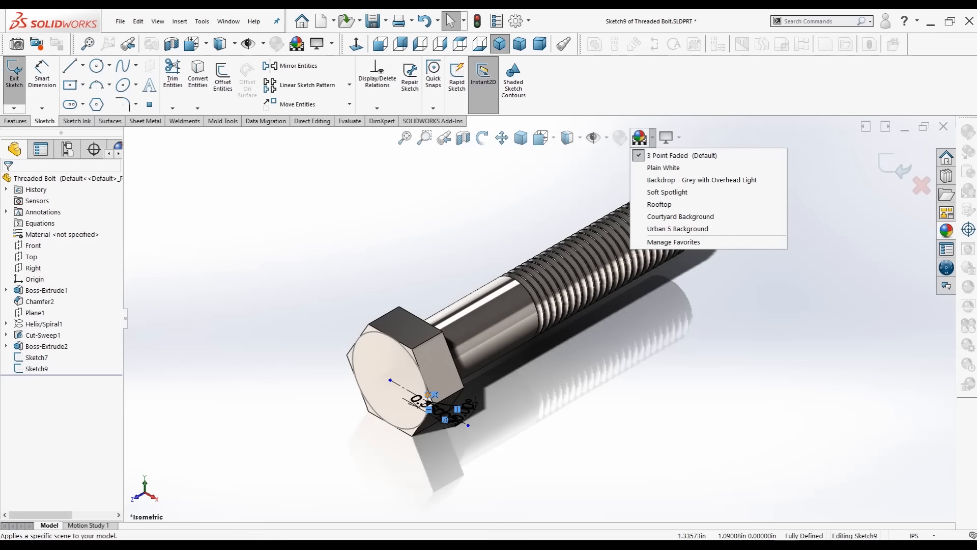
{"action": "left_click", "coordinate": [606, 137]}
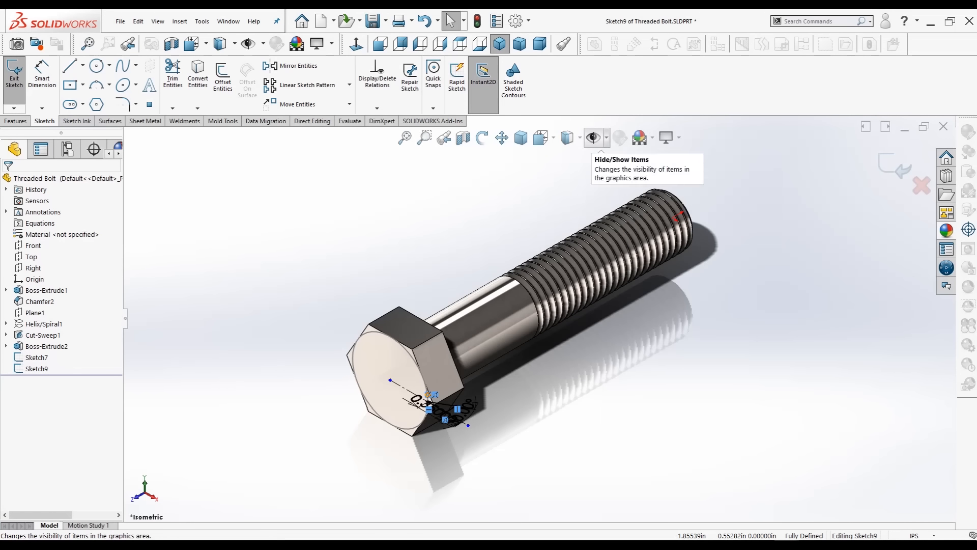
{"action": "left_click", "coordinate": [606, 137]}
{"action": "left_click", "coordinate": [593, 138]}
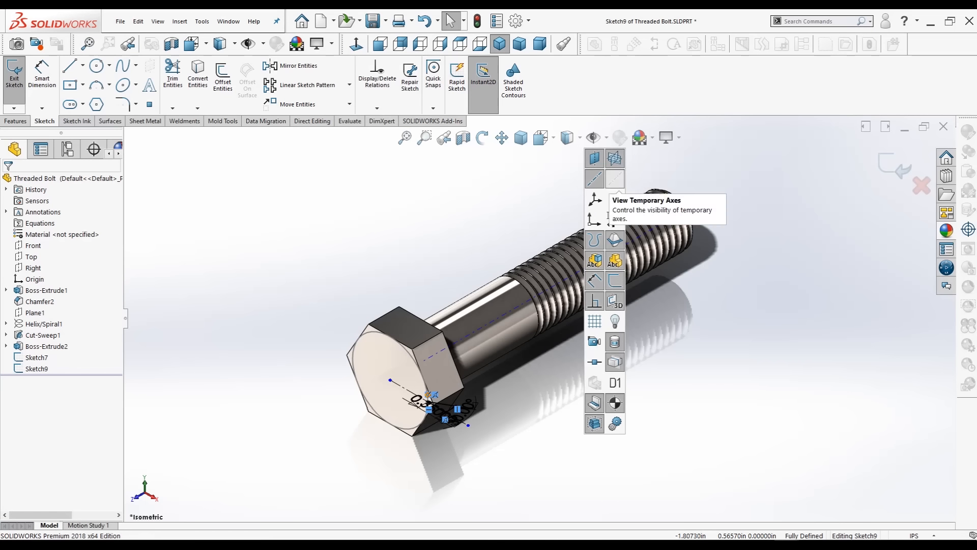
{"action": "left_click", "coordinate": [615, 179]}
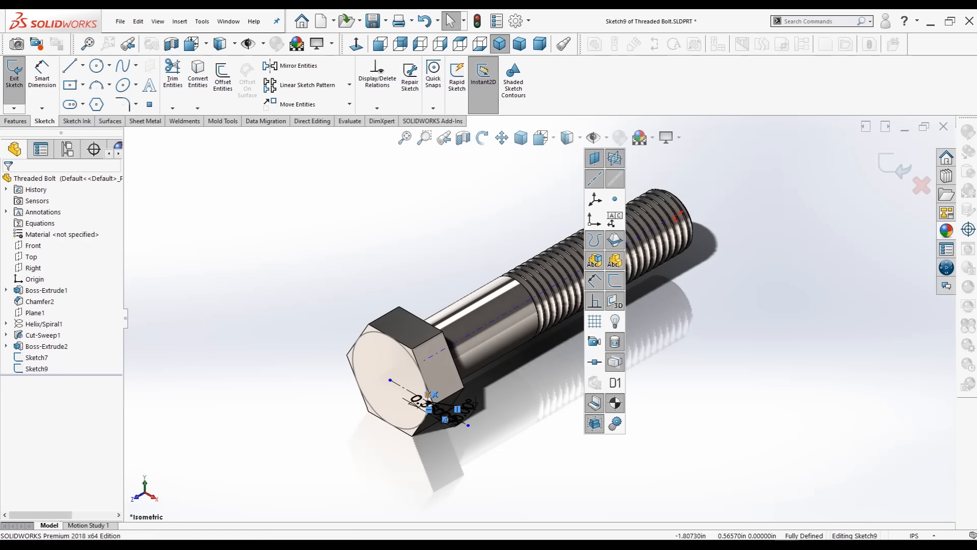
Step: Revolve-cut the triangular profile 360° around the bolt's central temporary axis, replacing the preselected sketch line as axis of revolution
{"action": "left_click", "coordinate": [15, 121]}
{"action": "left_click", "coordinate": [209, 77]}
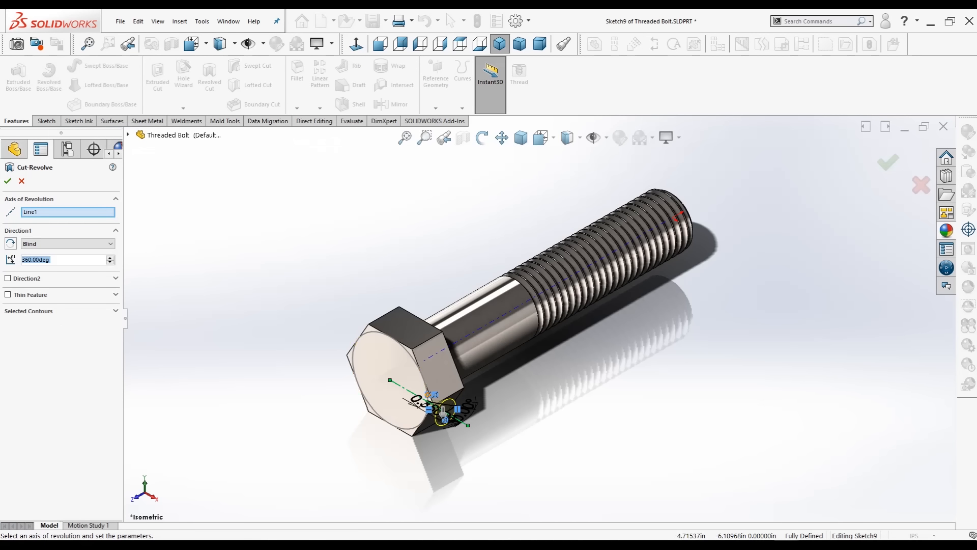
{"action": "right_click", "coordinate": [39, 212]}
{"action": "left_click", "coordinate": [65, 230]}
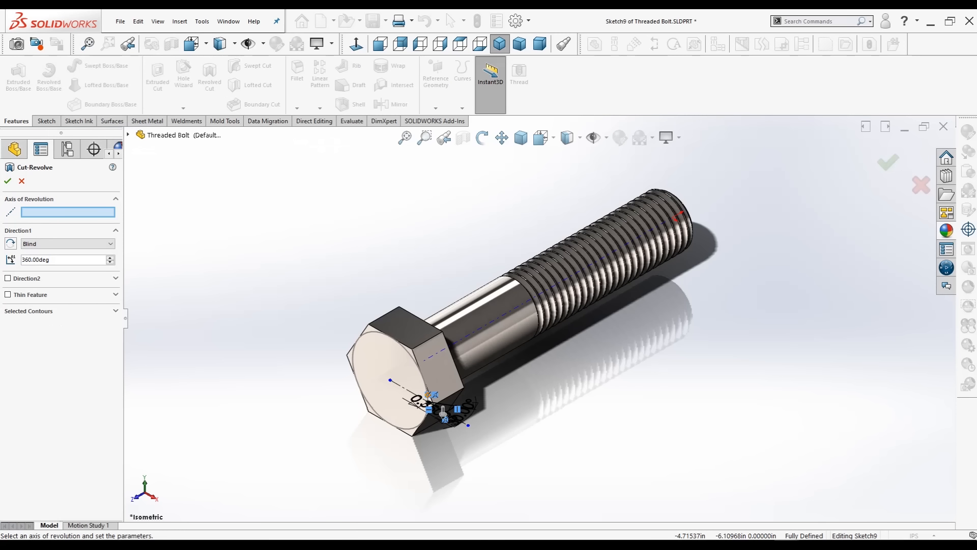
{"action": "left_click", "coordinate": [433, 354]}
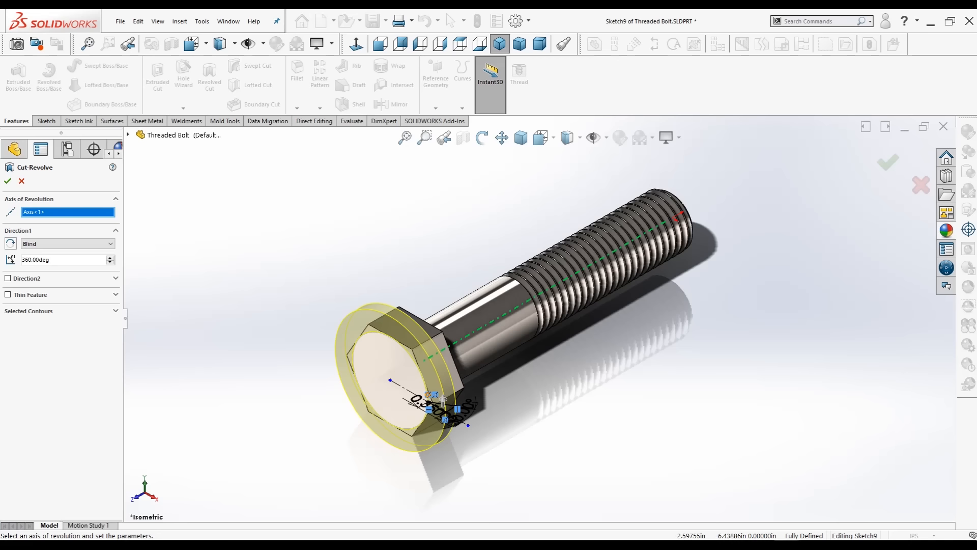
{"action": "left_click", "coordinate": [7, 181]}
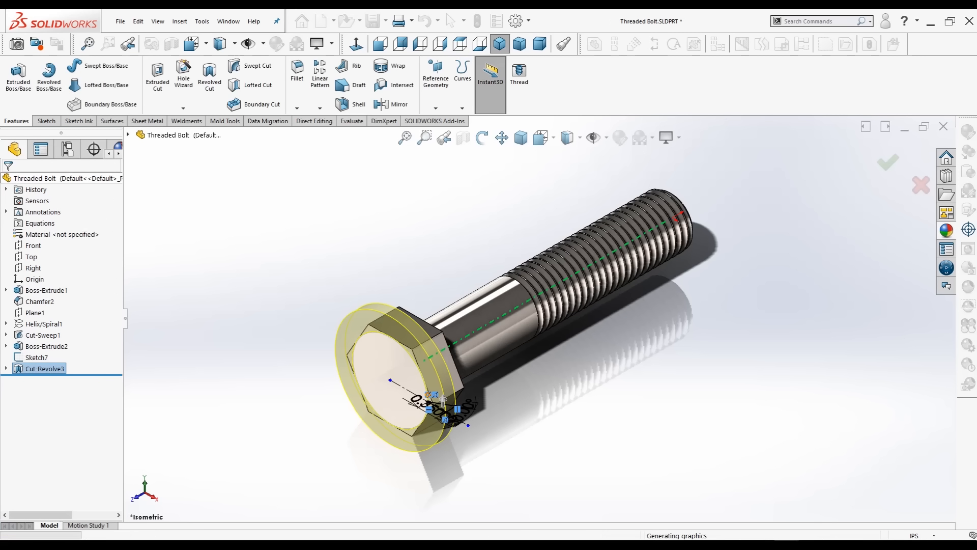
Step: Turn off the display of both the temporary axes and the reference axes
{"action": "mouse_move", "coordinate": [509, 315]}
{"action": "middle_mouse_down"}
{"action": "mouse_move", "coordinate": [545, 300]}
{"action": "mouse_move", "coordinate": [608, 309]}
{"action": "mouse_move", "coordinate": [595, 319]}
{"action": "mouse_move", "coordinate": [542, 292]}
{"action": "middle_mouse_up"}
{"action": "key", "text": "Escape"}
{"action": "left_click", "coordinate": [606, 138]}
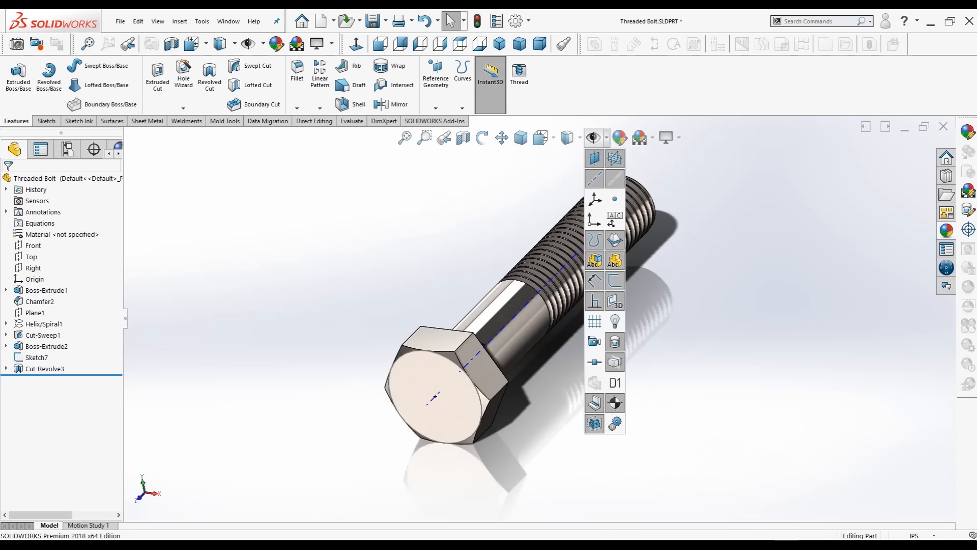
{"action": "left_click", "coordinate": [615, 179]}
{"action": "left_click", "coordinate": [594, 178]}
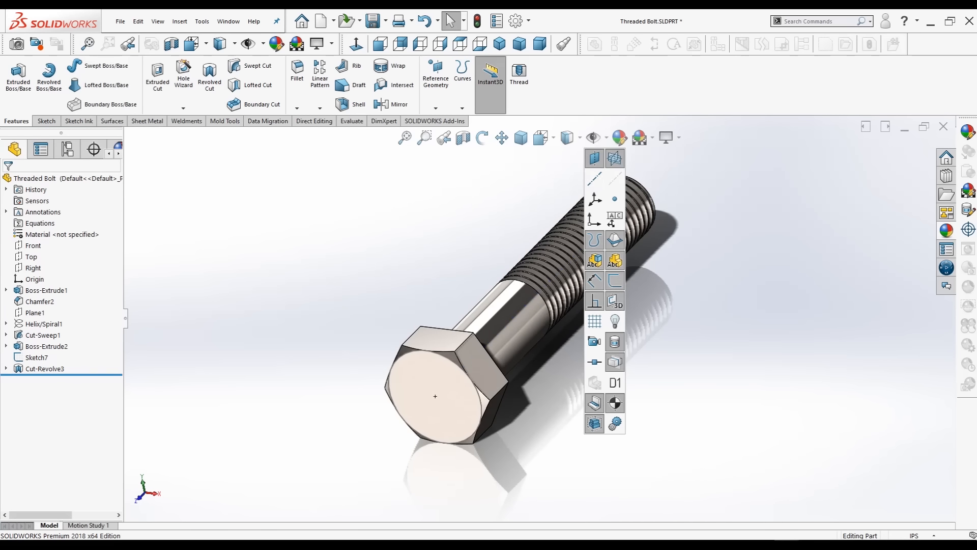
{"action": "left_click", "coordinate": [712, 203]}
Step: Fillet the six side edges between the flats of the hexagonal head with a symmetric 0.01 in radius
{"action": "middle_click_drag", "start_coordinate": [560, 305], "coordinate": [482, 289]}
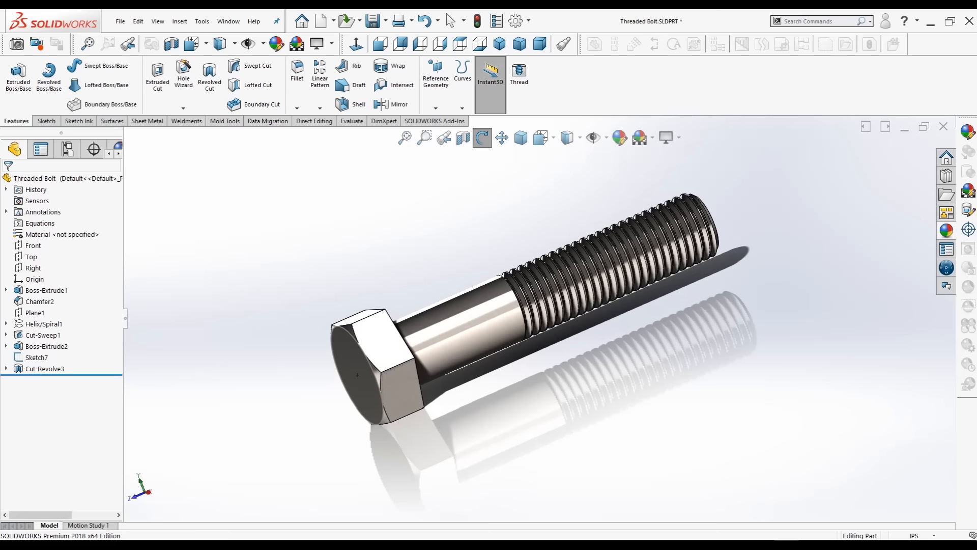
{"action": "middle_click_drag", "start_coordinate": [423, 326], "coordinate": [654, 340]}
{"action": "left_click", "coordinate": [448, 15]}
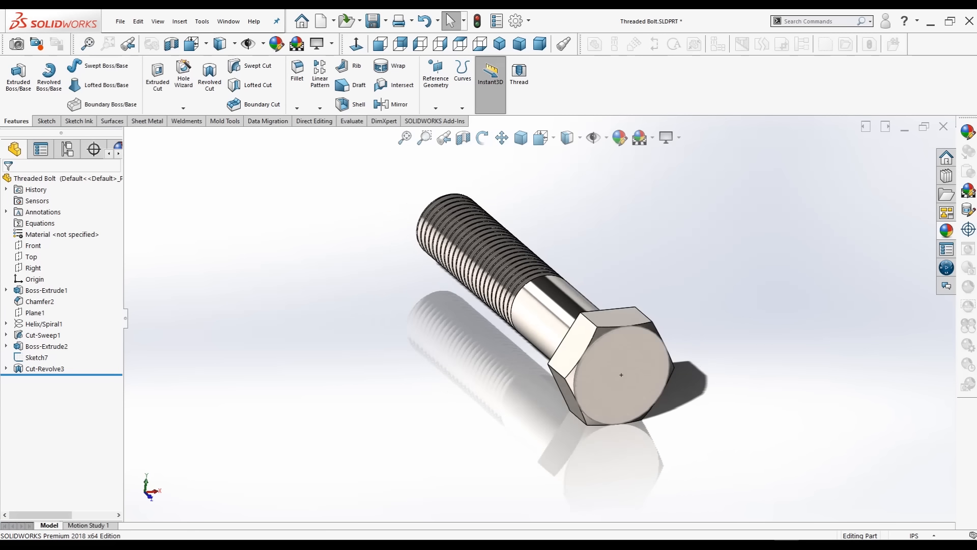
{"action": "scroll", "coordinate": [539, 318], "scroll_direction": "up", "scroll_amount": 1}
{"action": "left_click", "coordinate": [297, 72]}
{"action": "left_click", "coordinate": [581, 319]}
{"action": "left_click", "coordinate": [553, 363]}
{"action": "left_click", "coordinate": [573, 401]}
{"action": "middle_click_drag", "start_coordinate": [573, 377], "coordinate": [402, 301]}
{"action": "left_click", "coordinate": [540, 281]}
{"action": "left_click", "coordinate": [413, 312]}
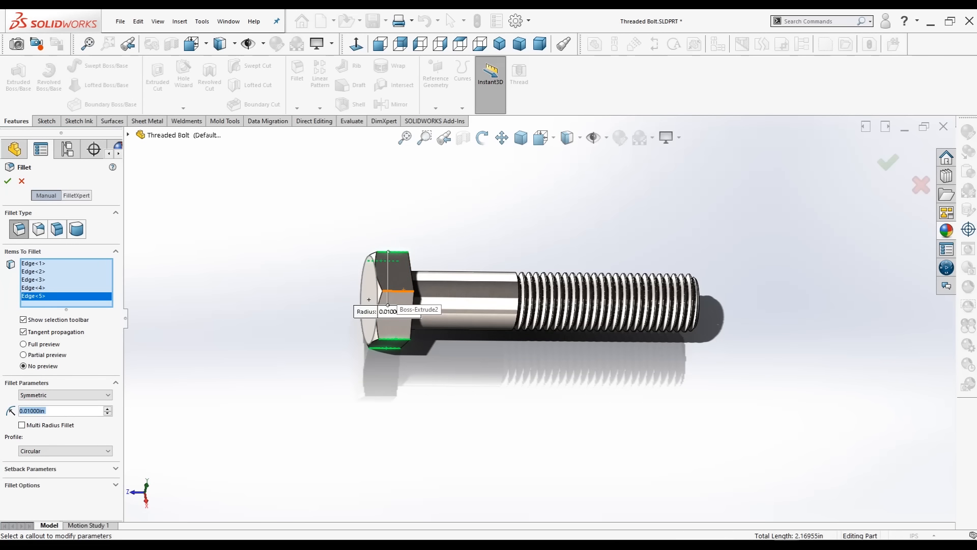
{"action": "left_click", "coordinate": [402, 291]}
{"action": "middle_click_drag", "start_coordinate": [402, 291], "coordinate": [423, 306]}
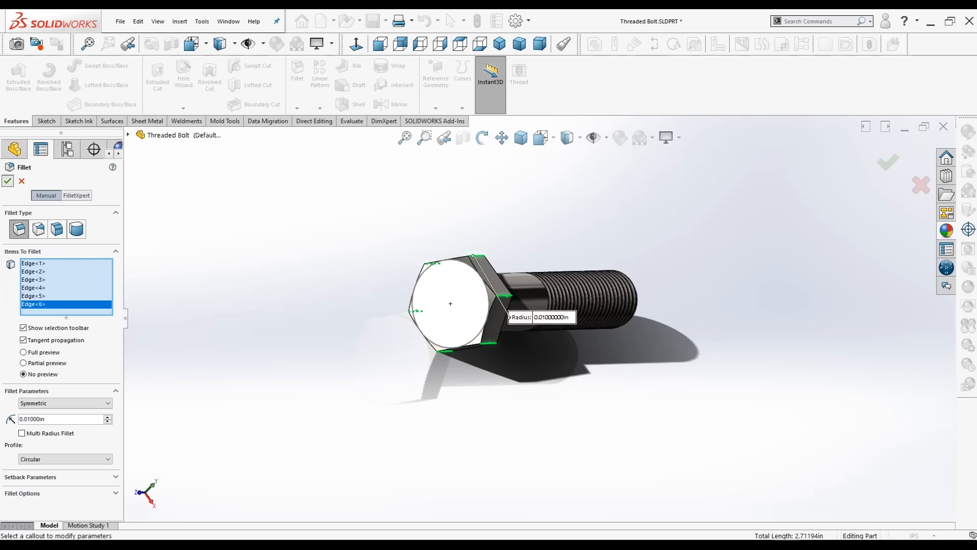
{"action": "key", "text": "Return"}
Step: Edit the fillet on the hexagonal head's side edges and set its radius to 0.05 in
{"action": "middle_click_drag", "start_coordinate": [423, 306], "coordinate": [391, 337]}
{"action": "right_click", "coordinate": [34, 380]}
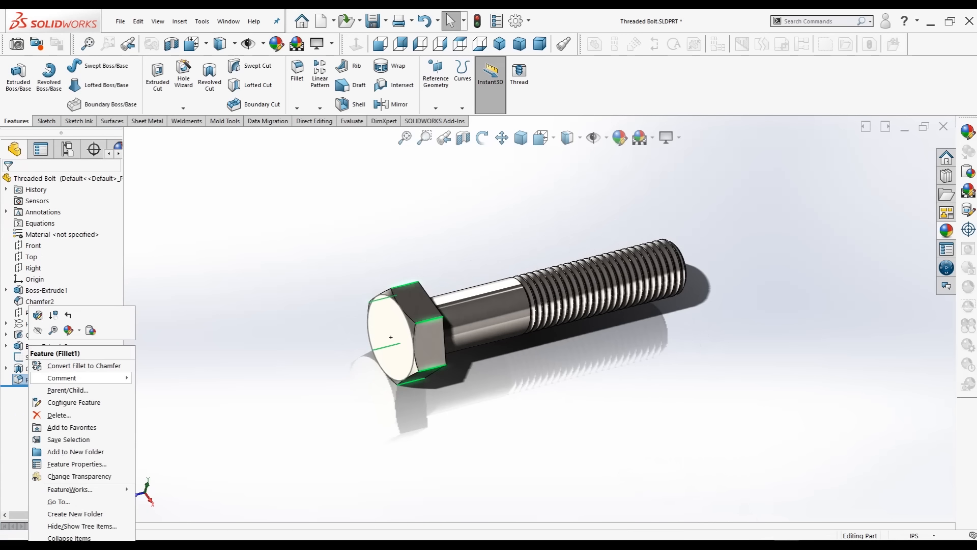
{"action": "key", "text": "Escape"}
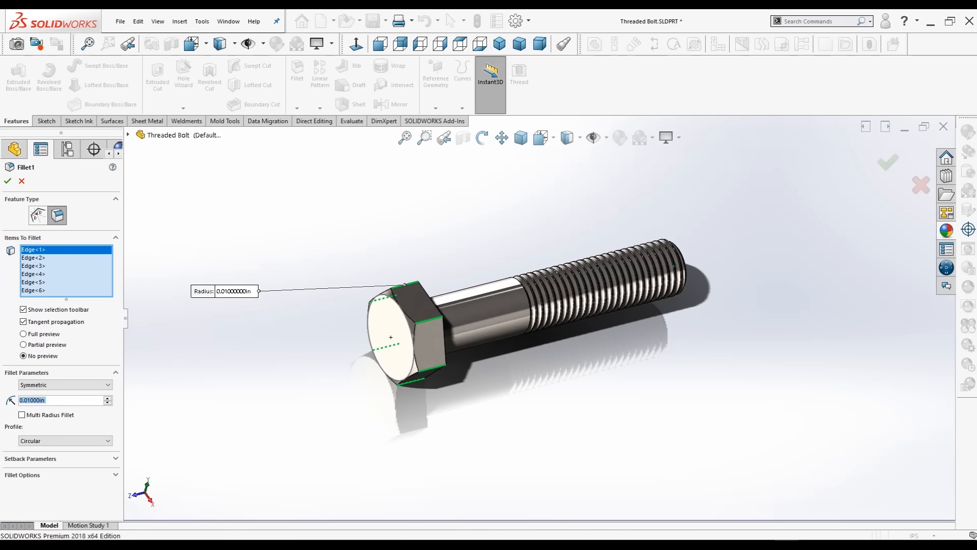
{"action": "key", "text": "BackSpace"}
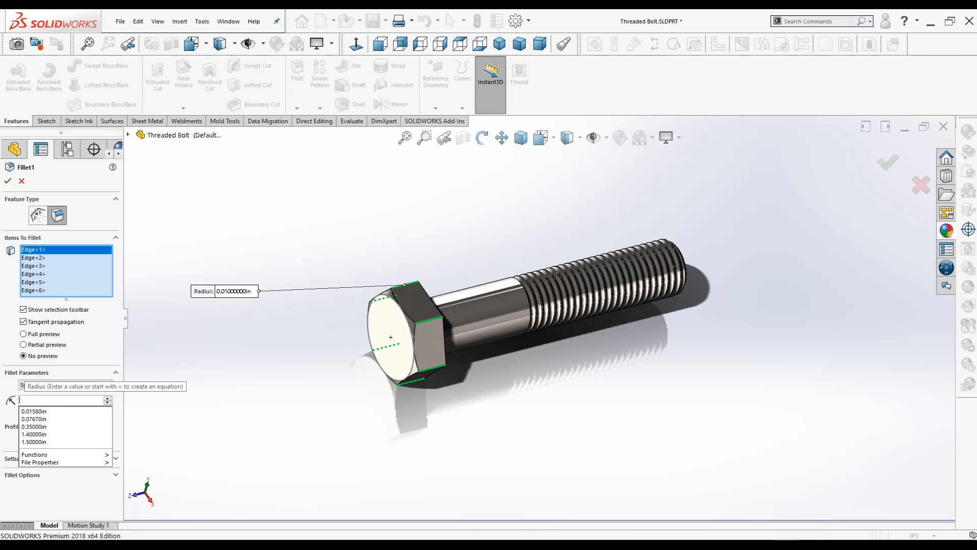
{"action": "type", "text": "0.05"}
{"action": "key", "text": "Return"}
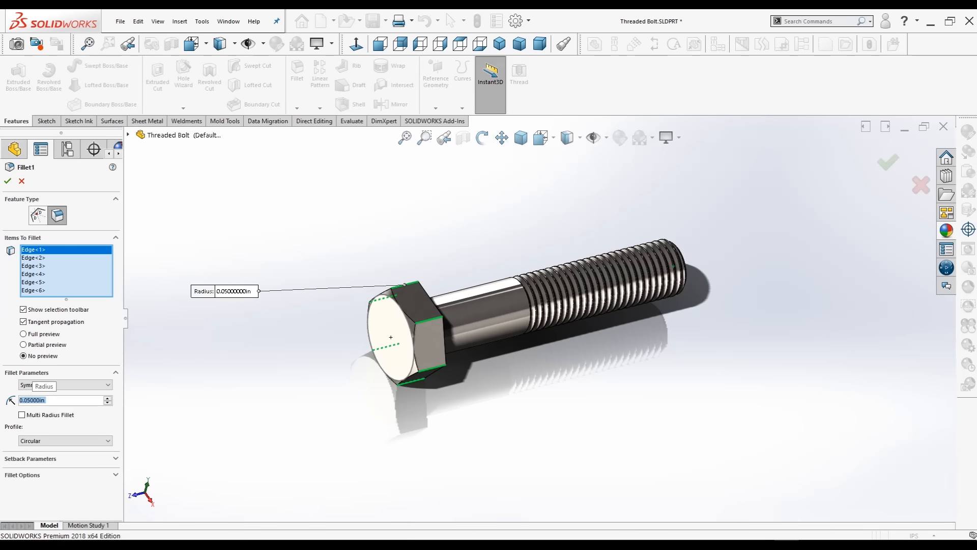
{"action": "key", "text": "Return"}
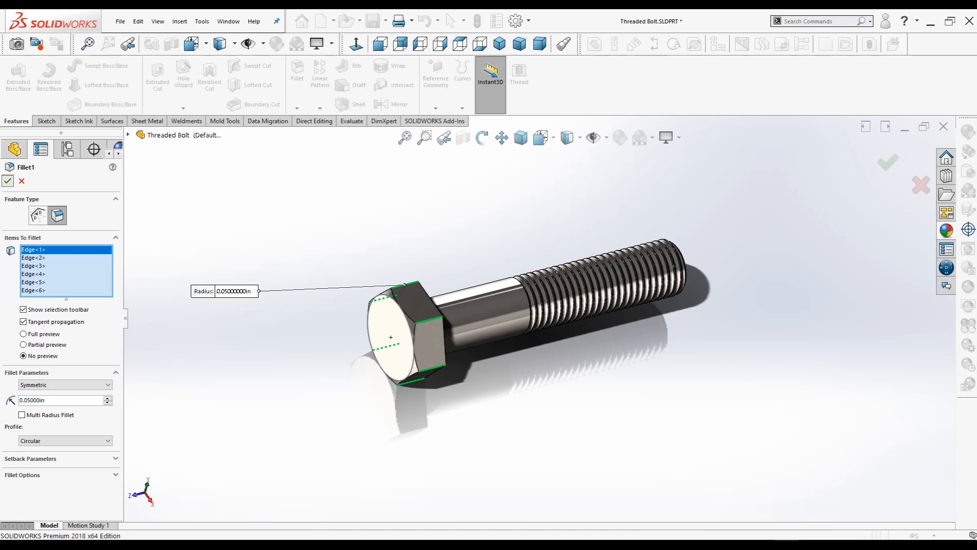
{"action": "left_click", "coordinate": [8, 181]}
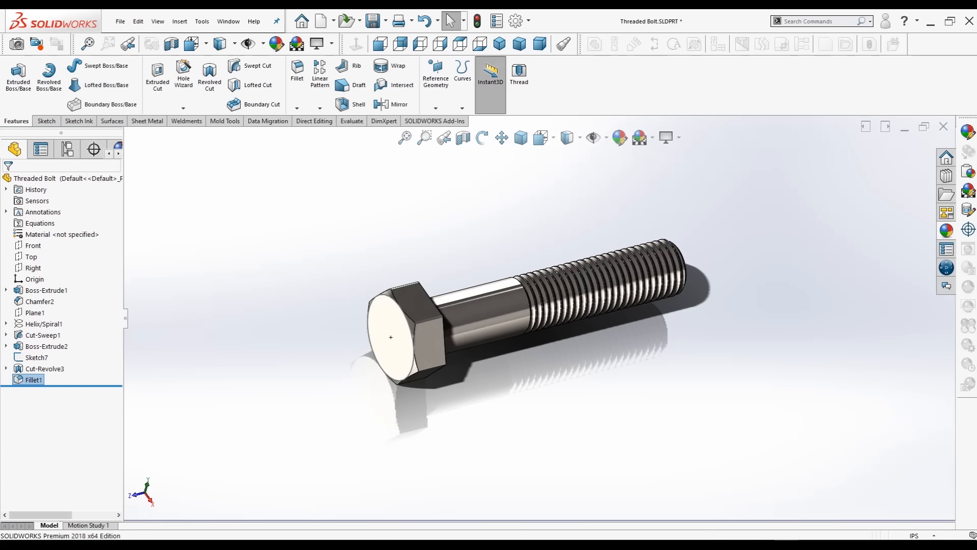
{"action": "middle_click_drag", "start_coordinate": [407, 310], "coordinate": [598, 335]}
{"action": "key", "text": "Escape"}
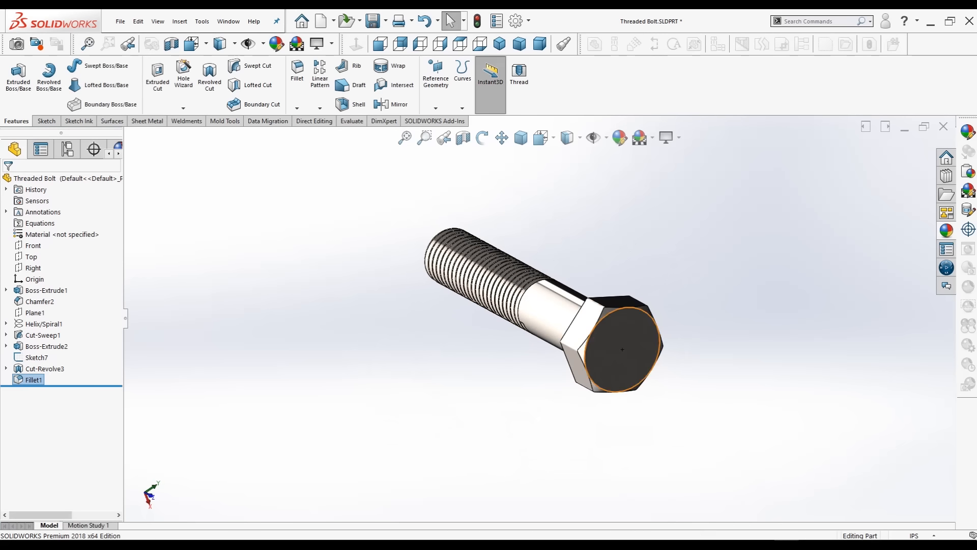
{"action": "scroll", "coordinate": [633, 344], "scroll_direction": "down", "scroll_amount": 2}
{"action": "middle_click_drag", "start_coordinate": [479, 285], "coordinate": [590, 315]}
{"action": "key", "text": "Escape"}
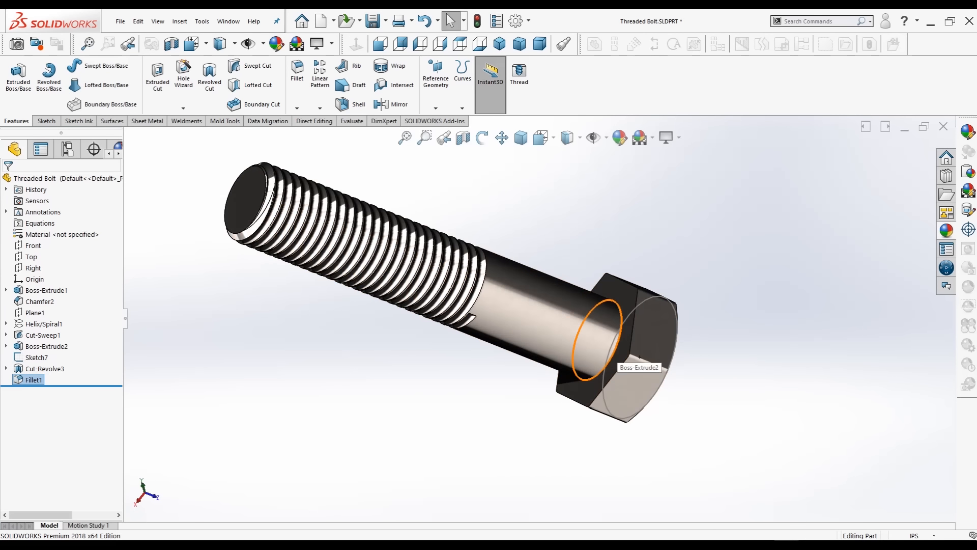
Step: Fillet the edges around the shank-side face of the hexagonal head by selecting one of its straight edges
{"action": "middle_click_drag", "start_coordinate": [661, 394], "coordinate": [557, 348]}
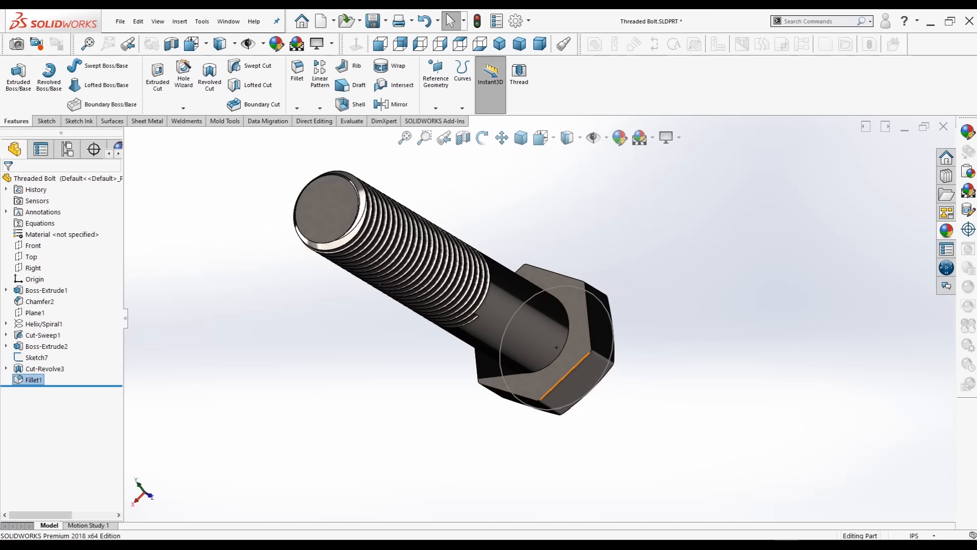
{"action": "left_click", "coordinate": [568, 373]}
{"action": "left_click", "coordinate": [297, 108]}
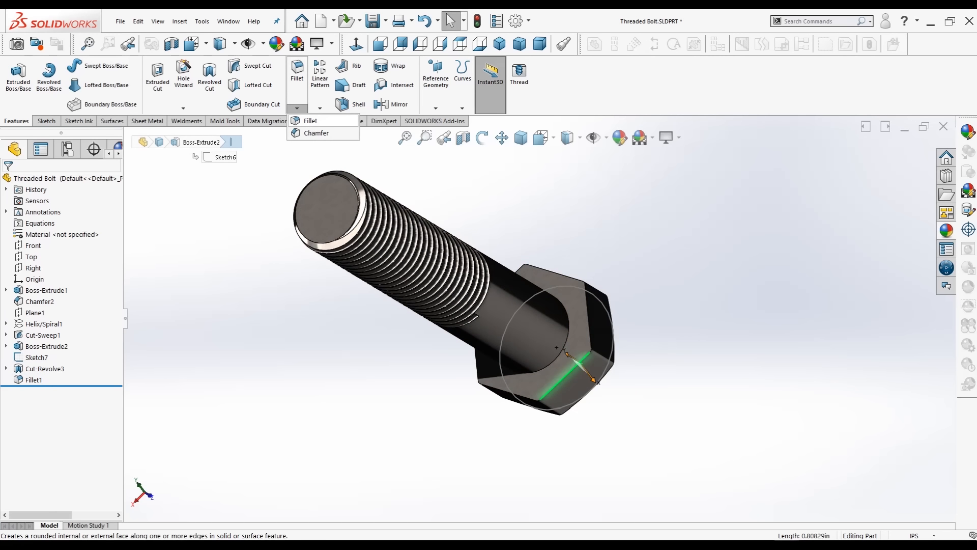
{"action": "left_click", "coordinate": [310, 121]}
{"action": "middle_click_drag", "start_coordinate": [631, 356], "coordinate": [572, 351]}
{"action": "left_click", "coordinate": [7, 181]}
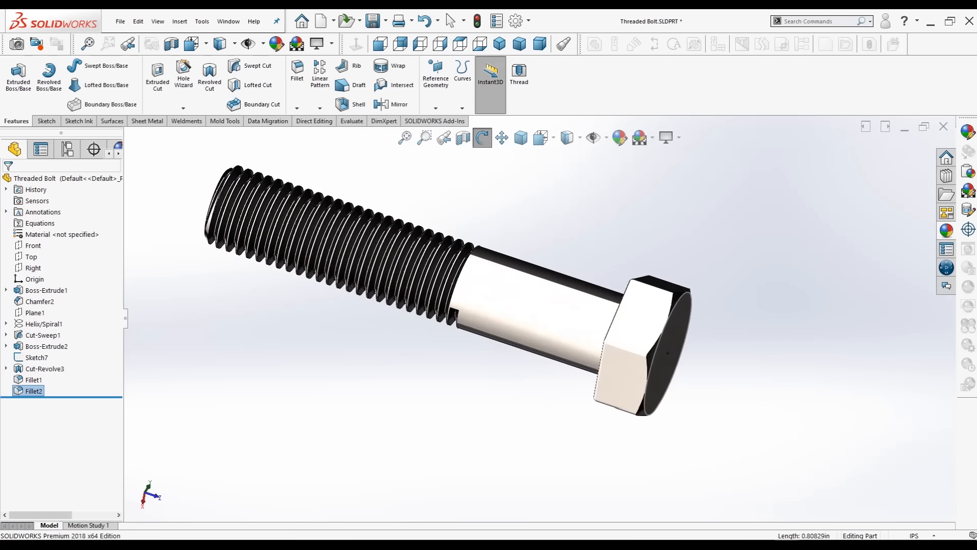
Step: Fillet the circular edge where the shank meets the underside of the hexagonal head with a symmetric 0.05 in radius
{"action": "middle_click_drag", "start_coordinate": [667, 353], "coordinate": [621, 361]}
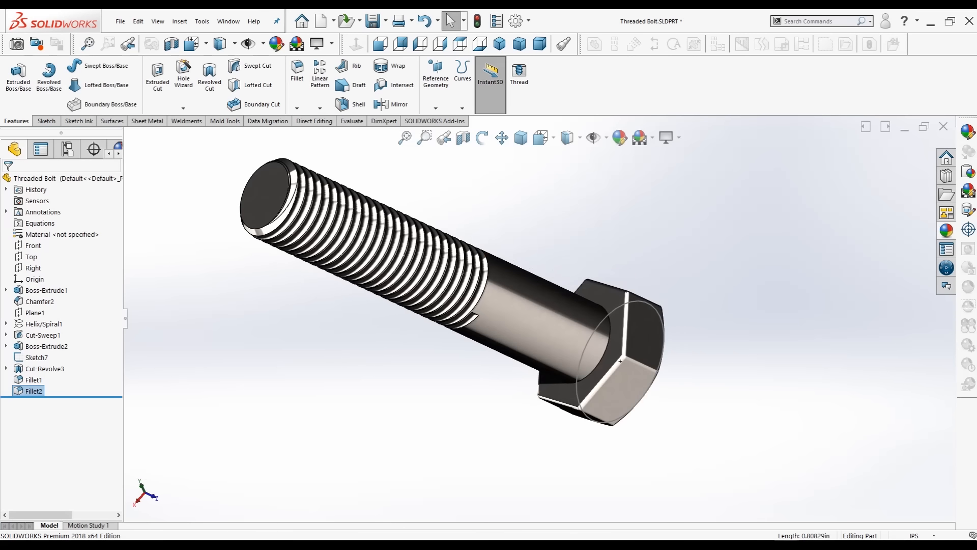
{"action": "left_click", "coordinate": [620, 360]}
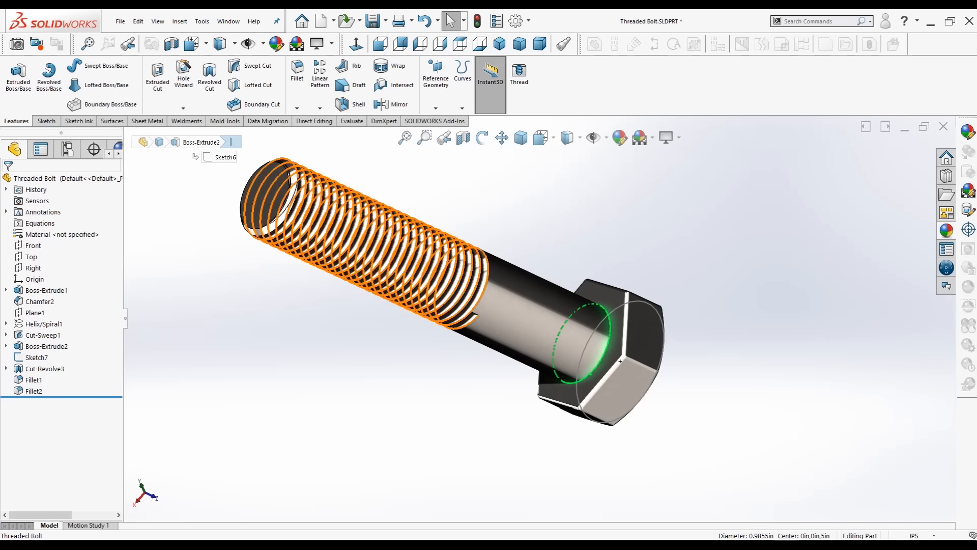
{"action": "left_click", "coordinate": [298, 108]}
{"action": "left_click", "coordinate": [308, 121]}
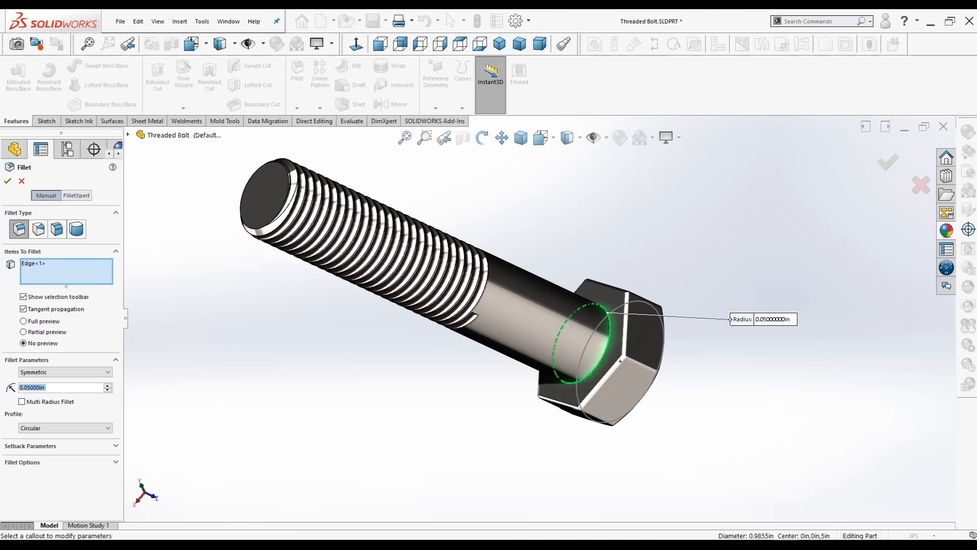
{"action": "key", "text": "Return"}
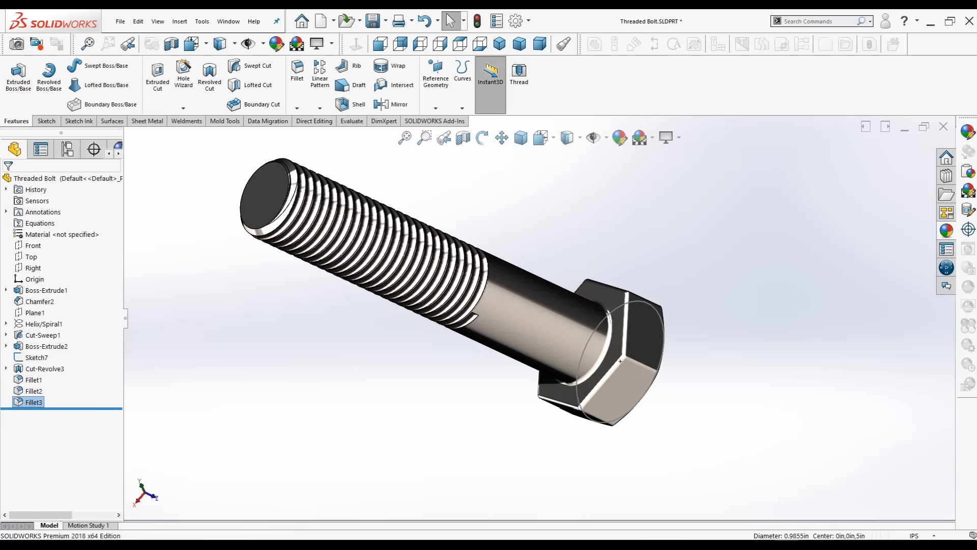
Step: Hide Sketch7, the circle sketch on the bolt head
{"action": "middle_click_drag", "start_coordinate": [621, 360], "coordinate": [453, 351]}
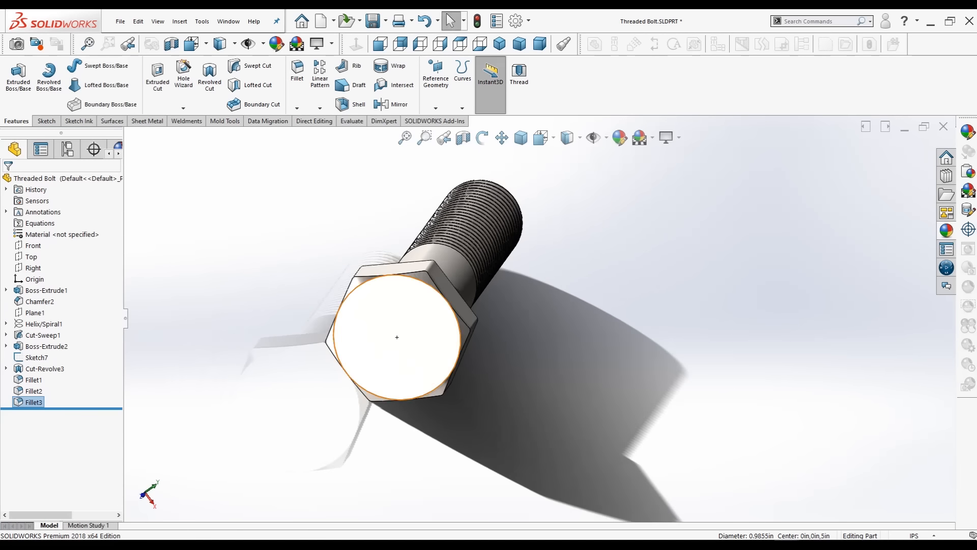
{"action": "left_click", "coordinate": [32, 357]}
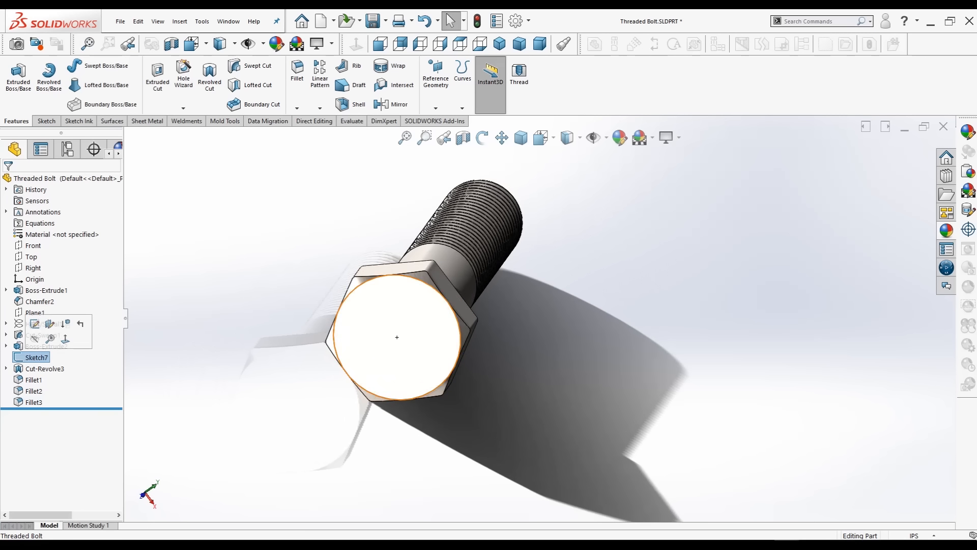
{"action": "left_click", "coordinate": [35, 338]}
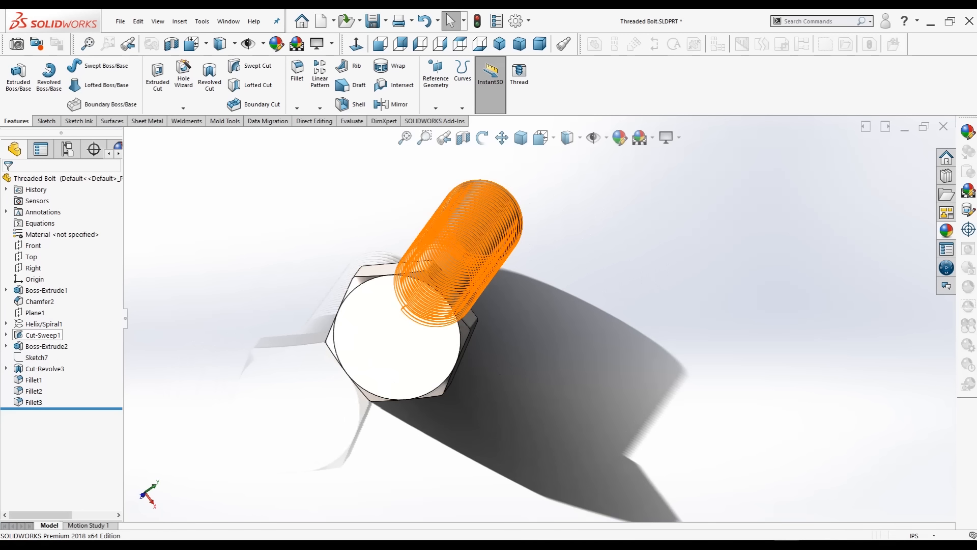
Step: Fillet the six arc edges around the circular outer face of the hexagonal head with a symmetric 0.05 in radius
{"action": "middle_click_drag", "start_coordinate": [448, 330], "coordinate": [418, 355]}
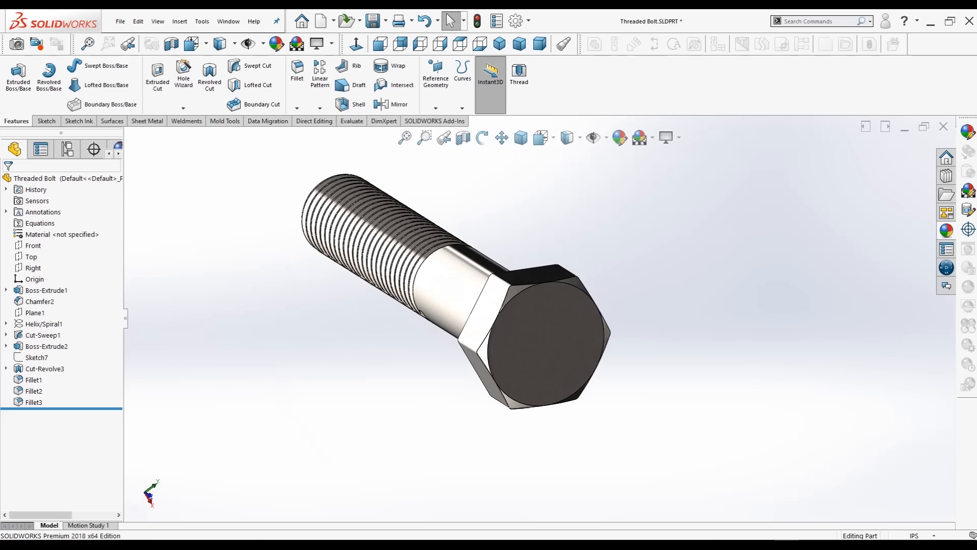
{"action": "scroll", "coordinate": [534, 323], "scroll_direction": "up", "scroll_amount": 2}
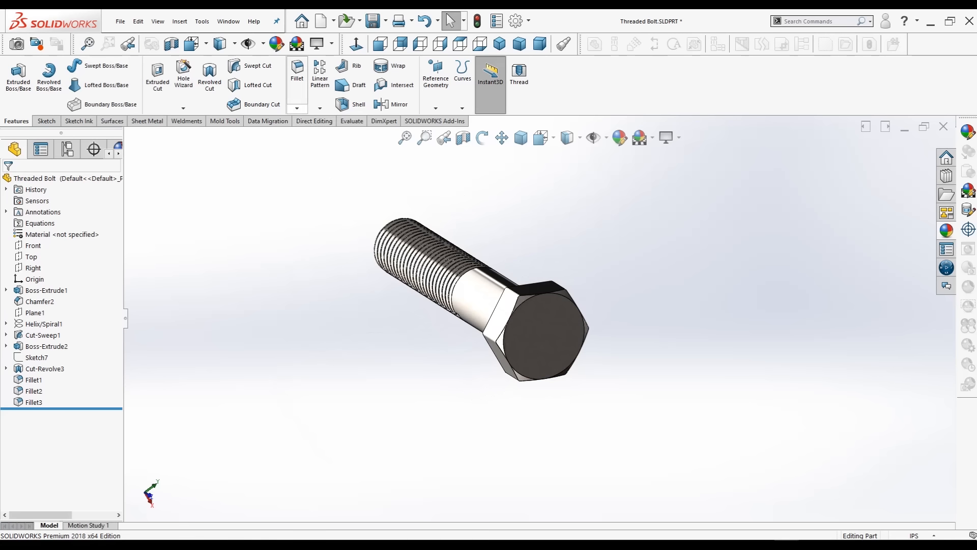
{"action": "left_click", "coordinate": [307, 120]}
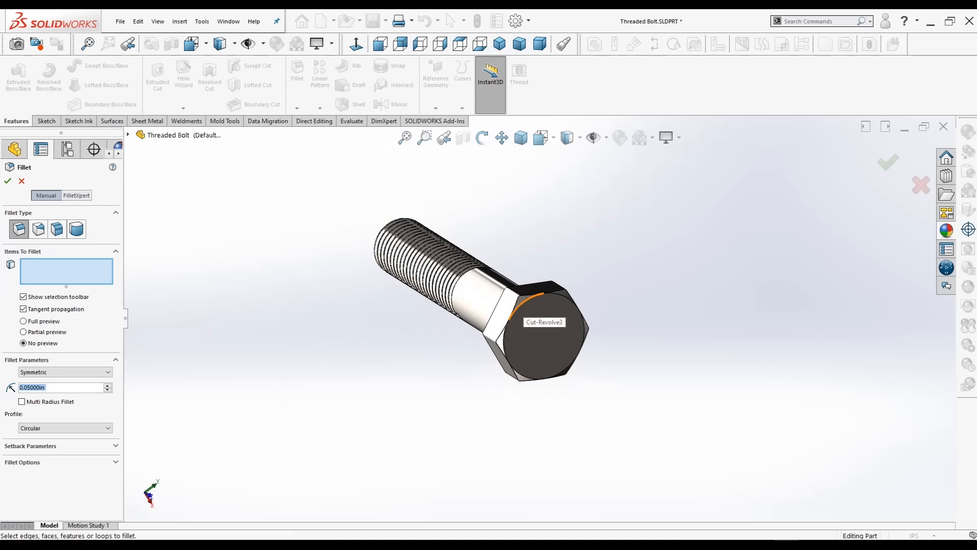
{"action": "left_click", "coordinate": [523, 301]}
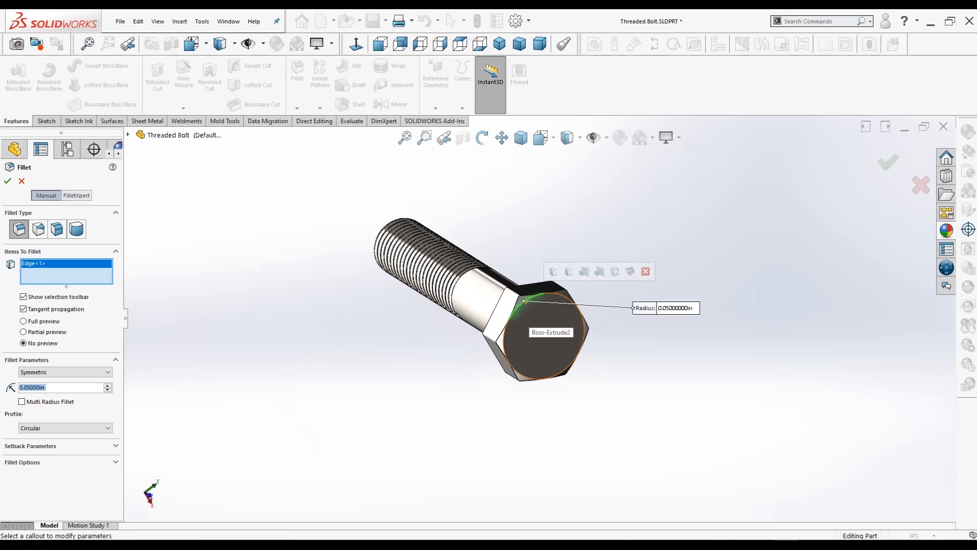
{"action": "left_click", "coordinate": [565, 301]}
{"action": "left_click", "coordinate": [585, 326]}
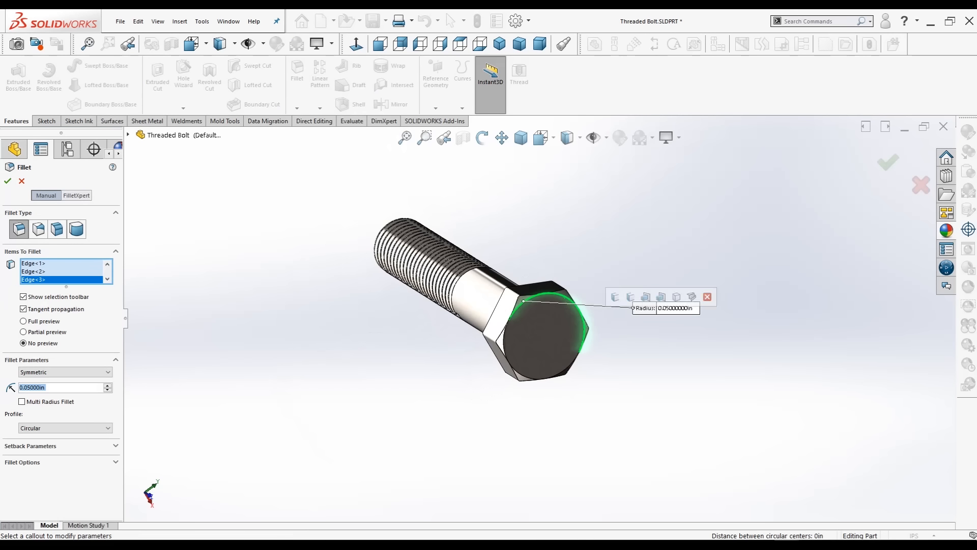
{"action": "left_click", "coordinate": [562, 369]}
{"action": "left_click", "coordinate": [525, 376]}
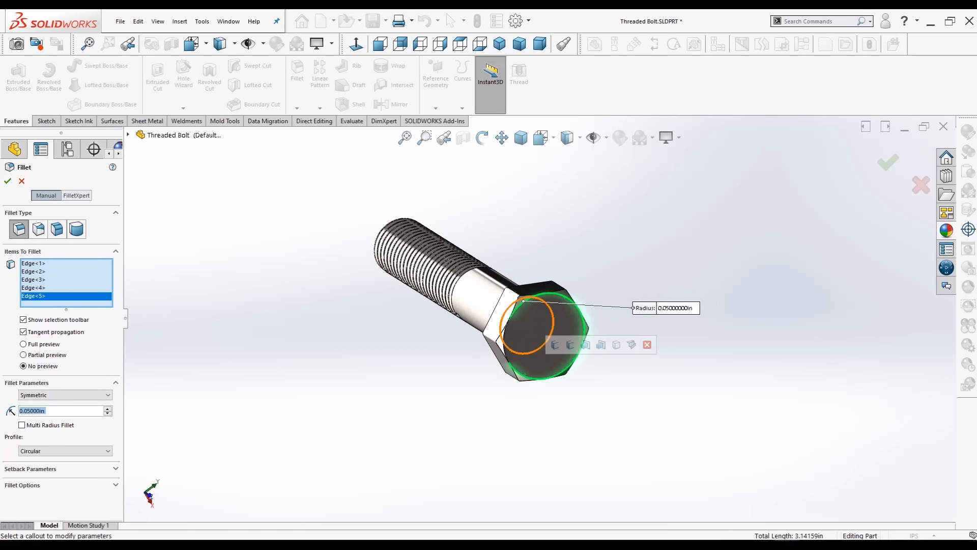
{"action": "left_click", "coordinate": [524, 374]}
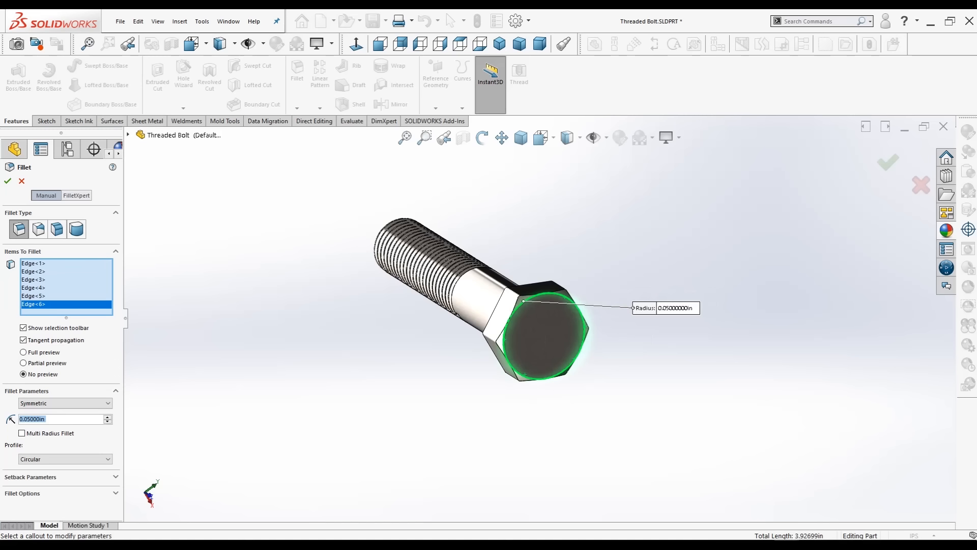
{"action": "left_click", "coordinate": [8, 181]}
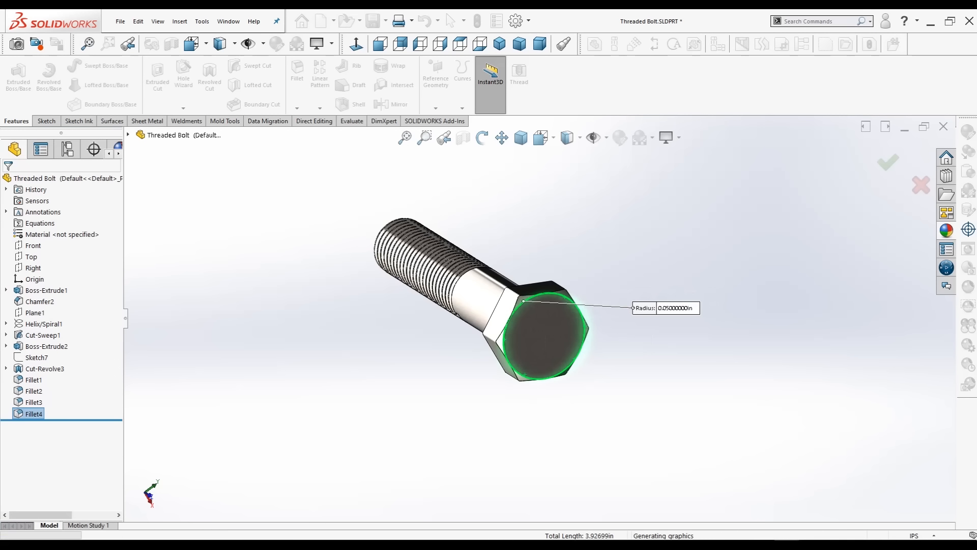
Step: Display the finished bolt shaded without edges and orient it to the isometric view
{"action": "middle_click_drag", "start_coordinate": [514, 315], "coordinate": [479, 349]}
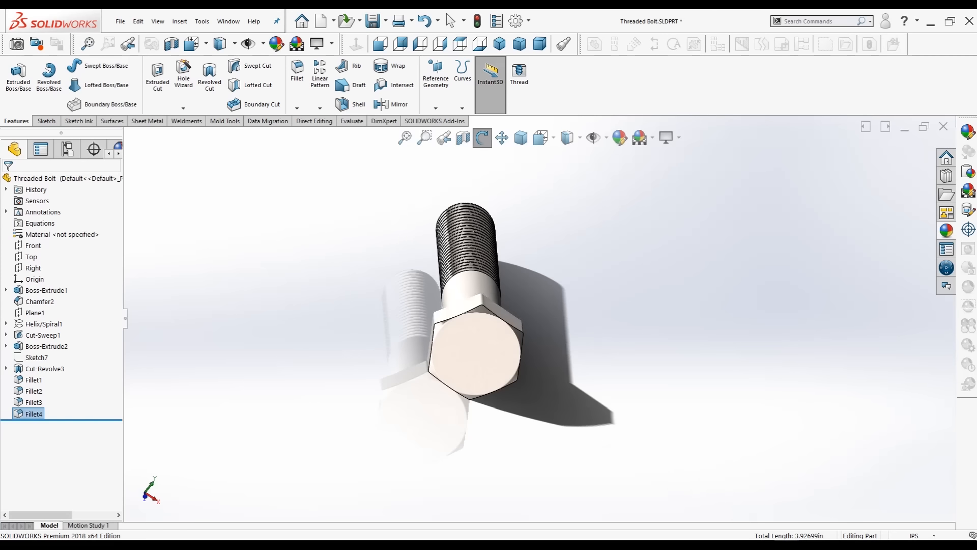
{"action": "left_click", "coordinate": [499, 43]}
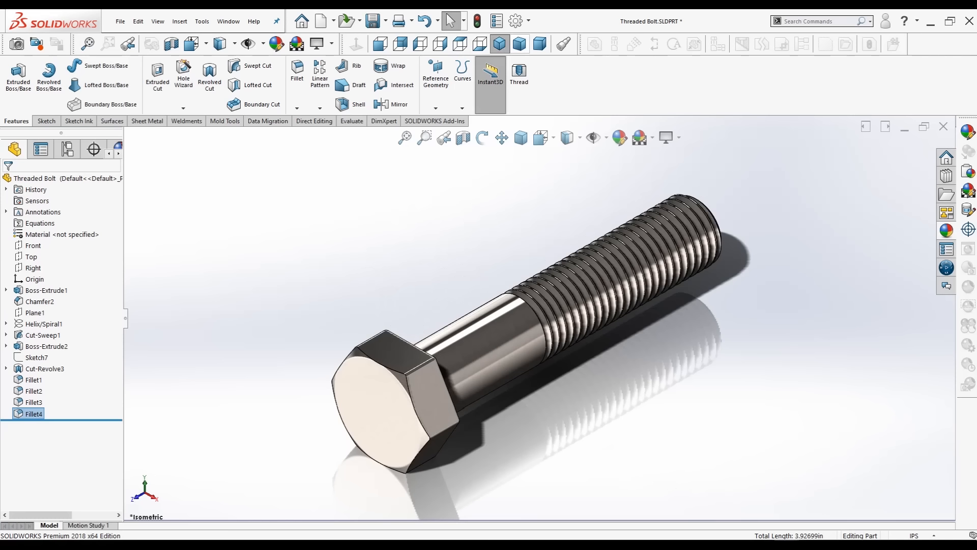
{"action": "left_click", "coordinate": [520, 44]}
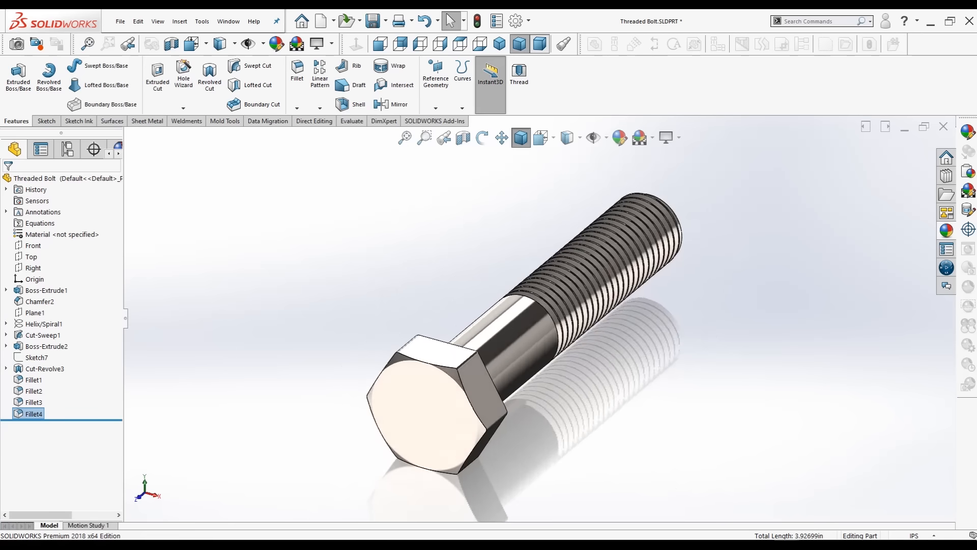
{"action": "left_click", "coordinate": [539, 43]}
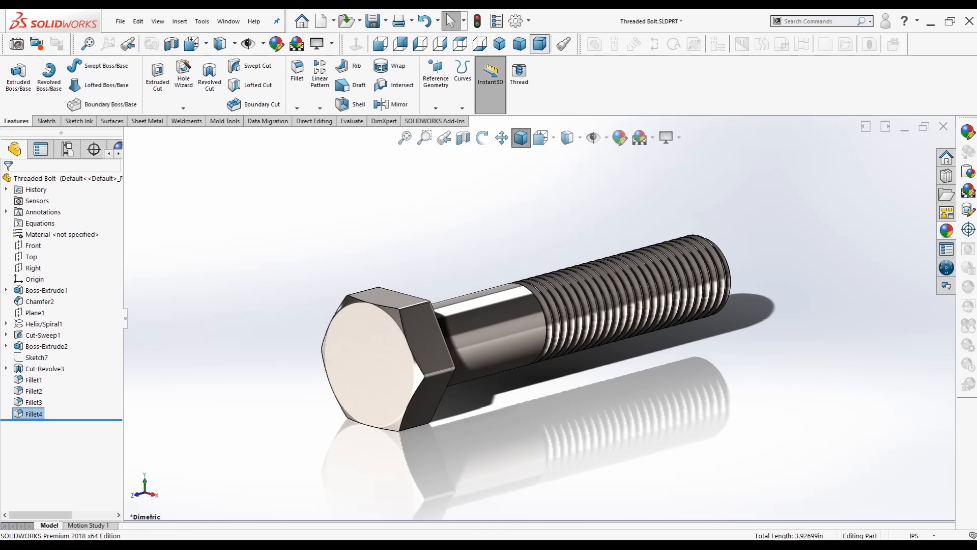
{"action": "left_click", "coordinate": [567, 138]}
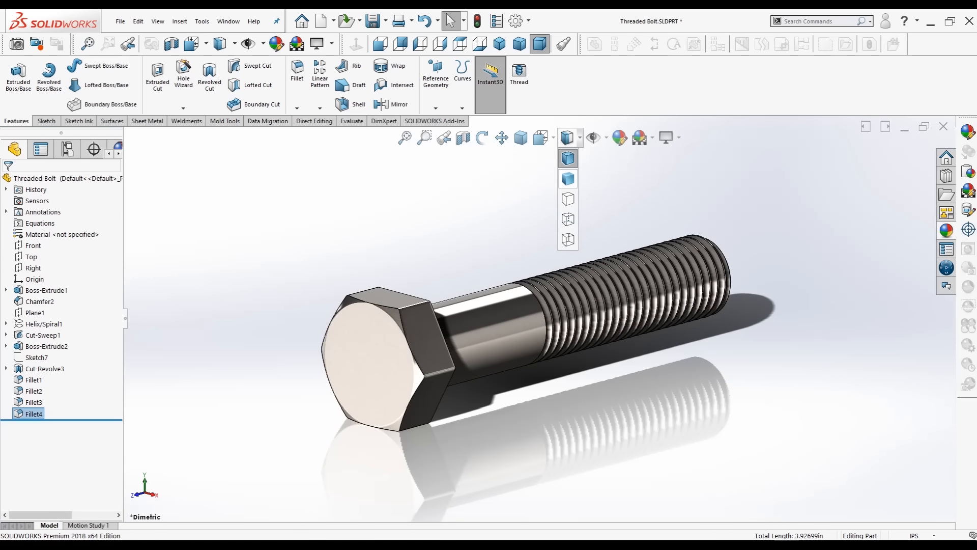
{"action": "left_click", "coordinate": [568, 178]}
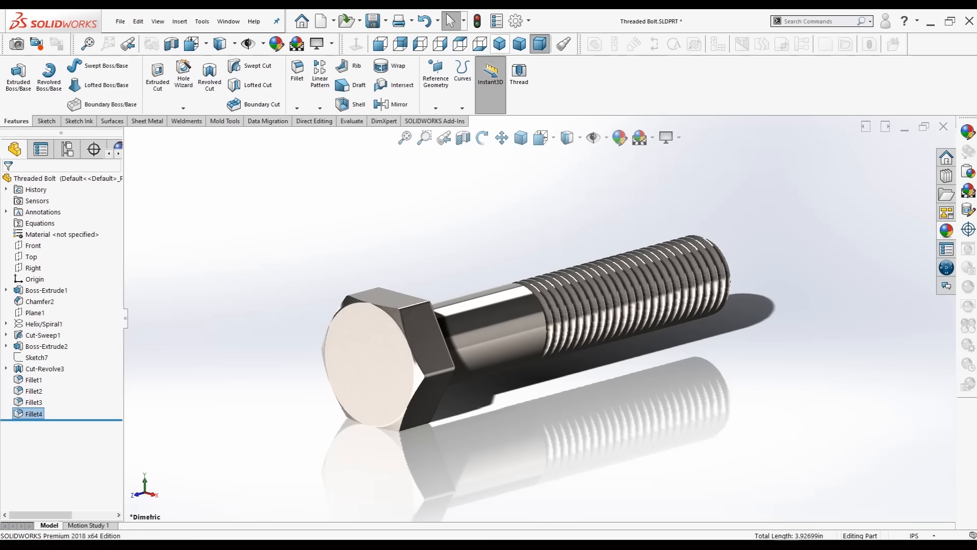
{"action": "key", "text": "ctrl+7"}
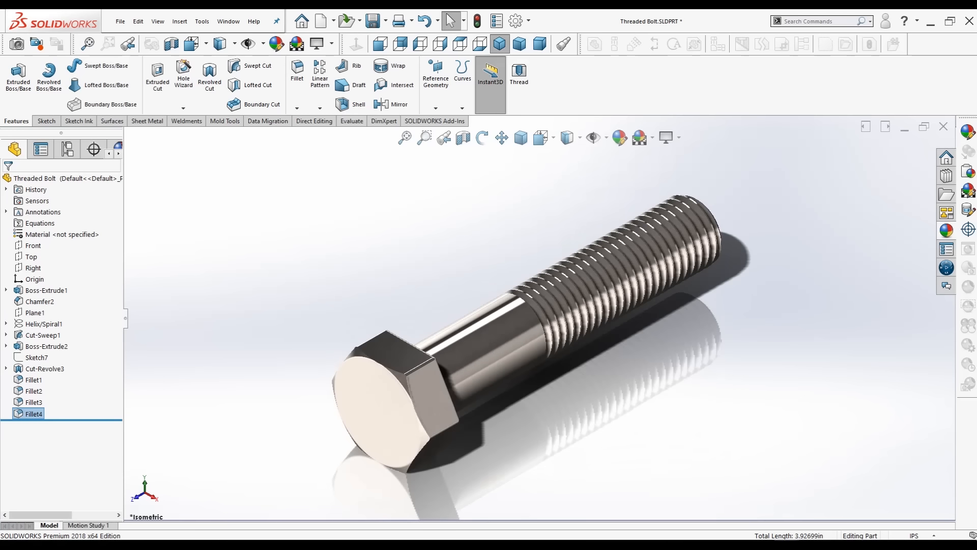